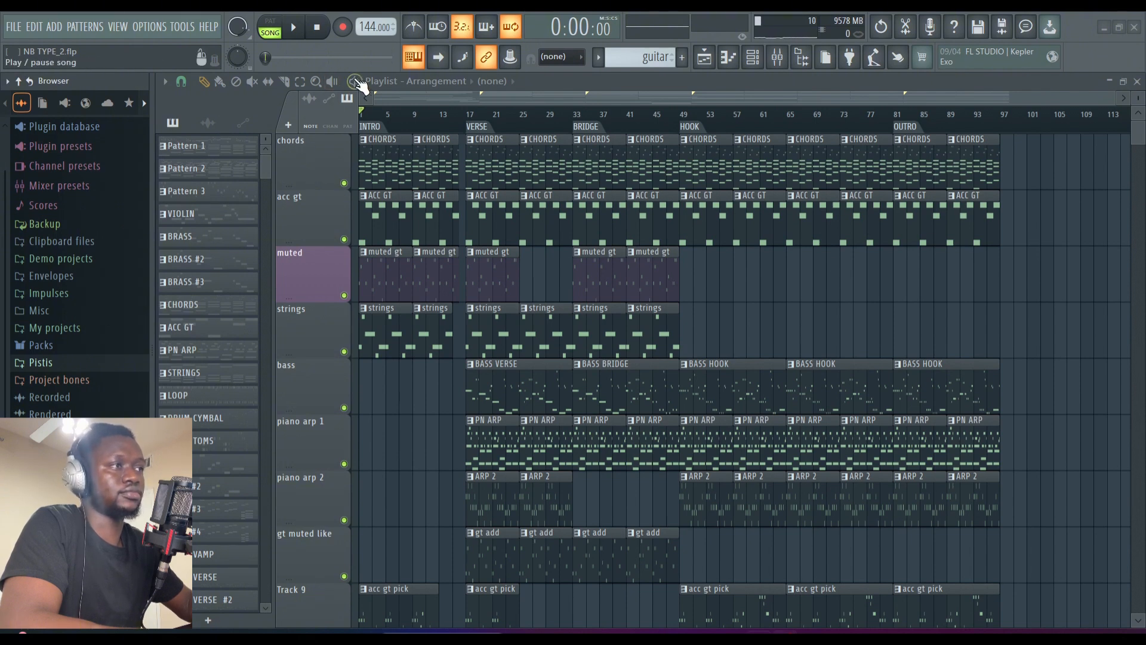
Play the full arrangement from the intro, review all of its tracks, and stop playback.
{"action": "left_click", "coordinate": [356, 82]}
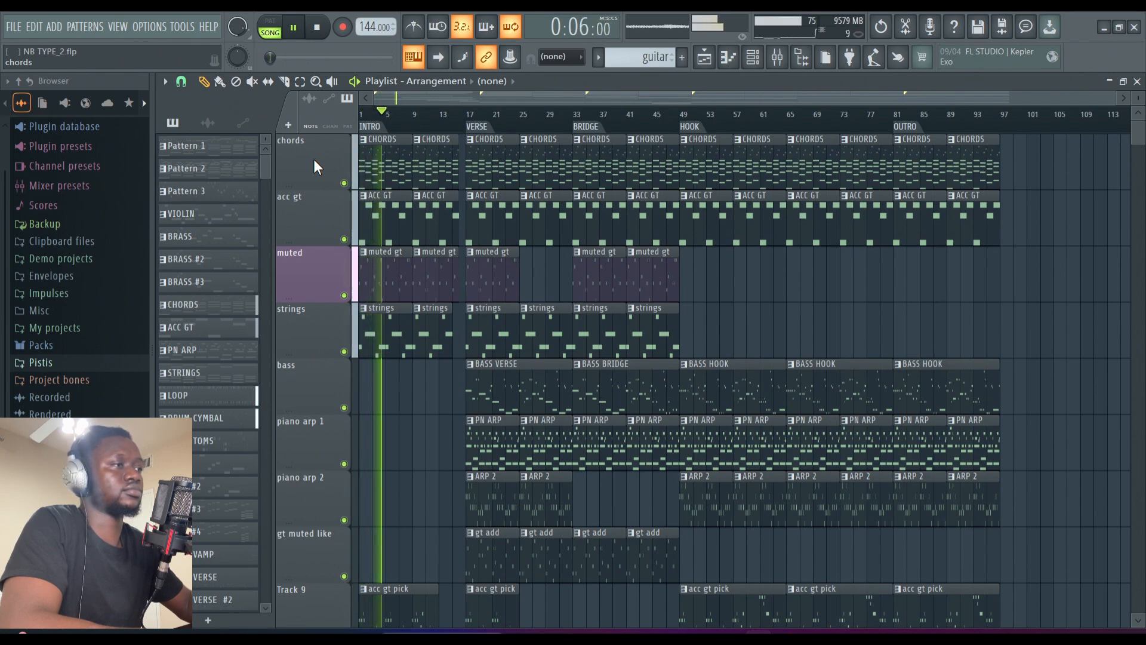
{"action": "scroll", "coordinate": [313, 159], "scroll_direction": "down", "scroll_amount": 6}
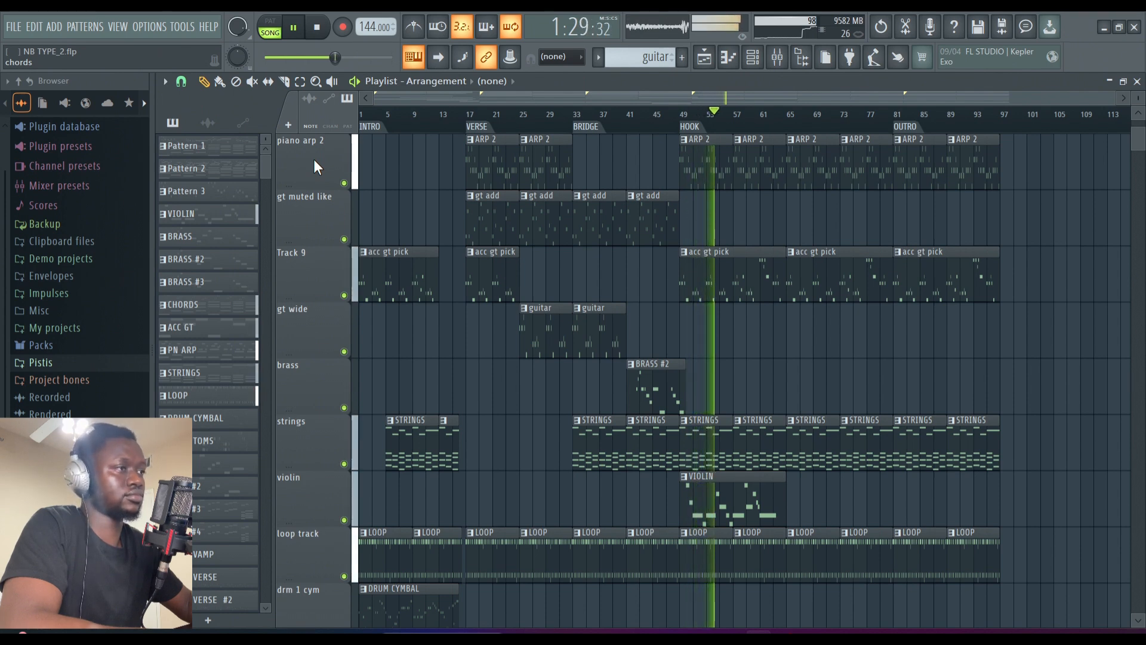
{"action": "scroll", "coordinate": [318, 182], "scroll_direction": "up", "scroll_amount": 2}
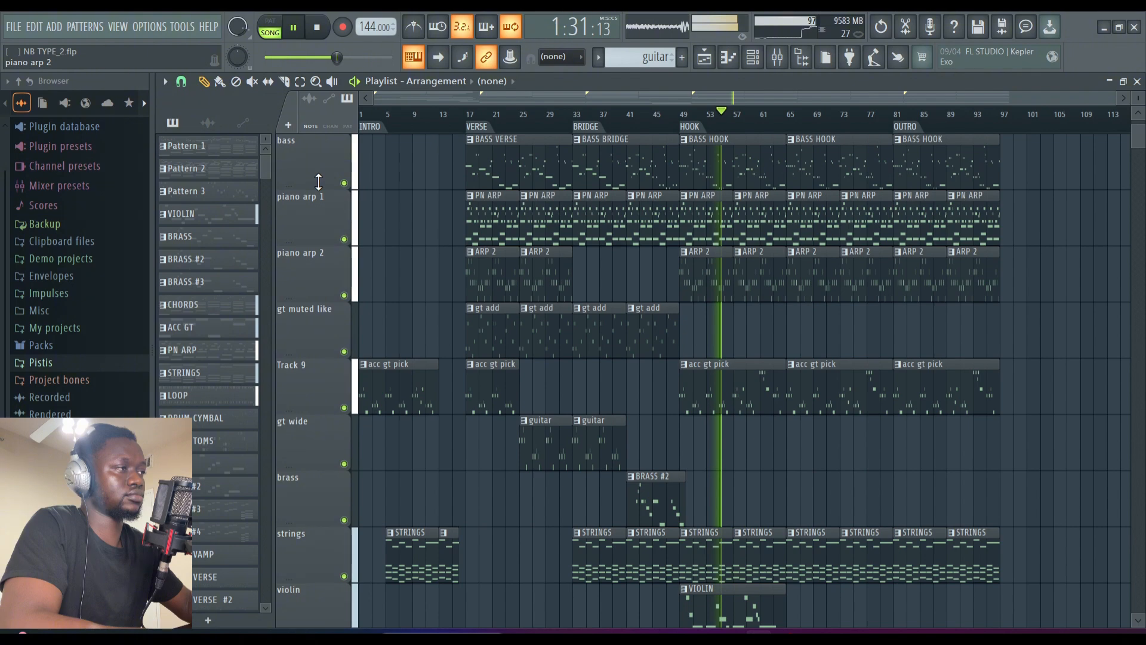
{"action": "scroll", "coordinate": [318, 182], "scroll_direction": "down", "scroll_amount": 1}
{"action": "scroll", "coordinate": [318, 181], "scroll_direction": "down", "scroll_amount": 4}
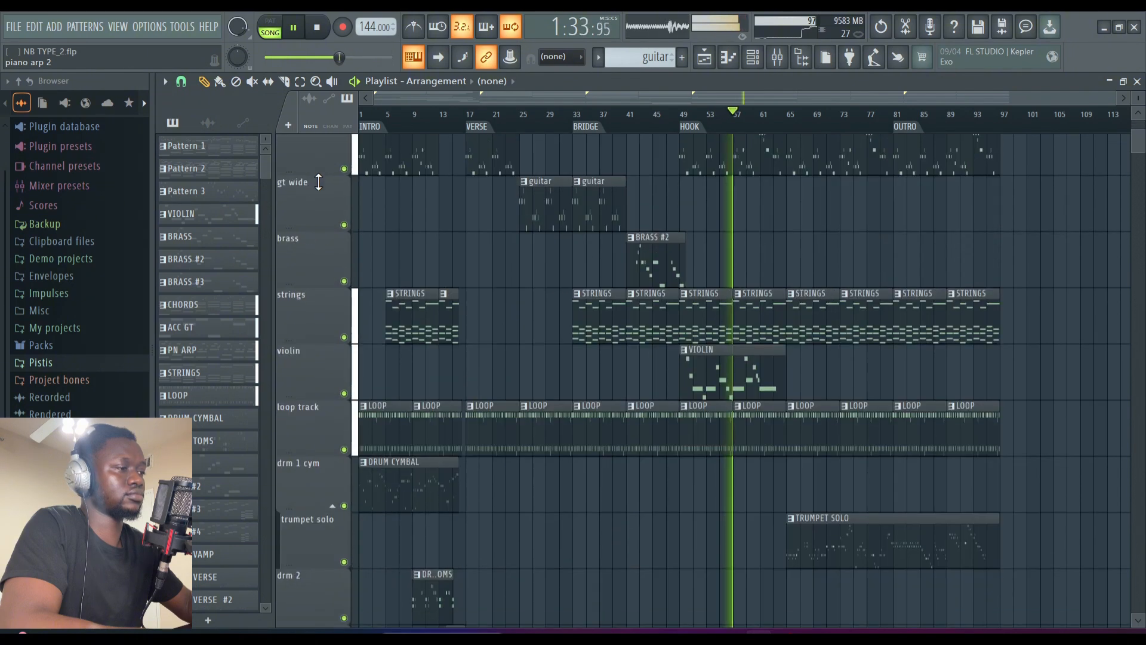
{"action": "scroll", "coordinate": [318, 181], "scroll_direction": "up", "scroll_amount": 9}
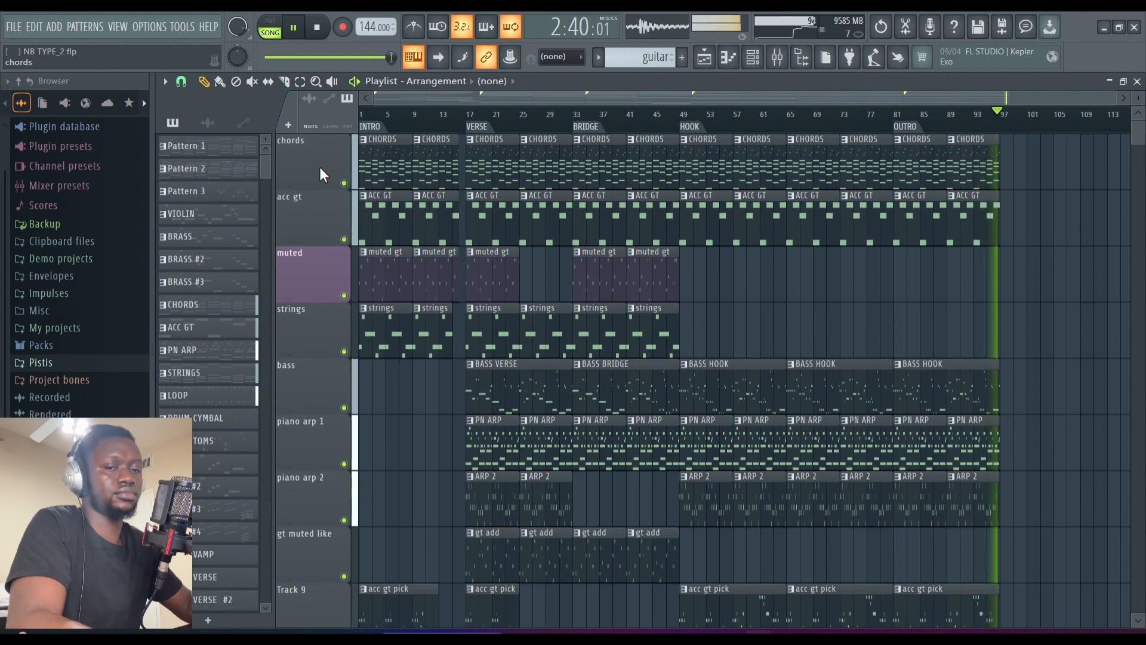
{"action": "key", "text": "space"}
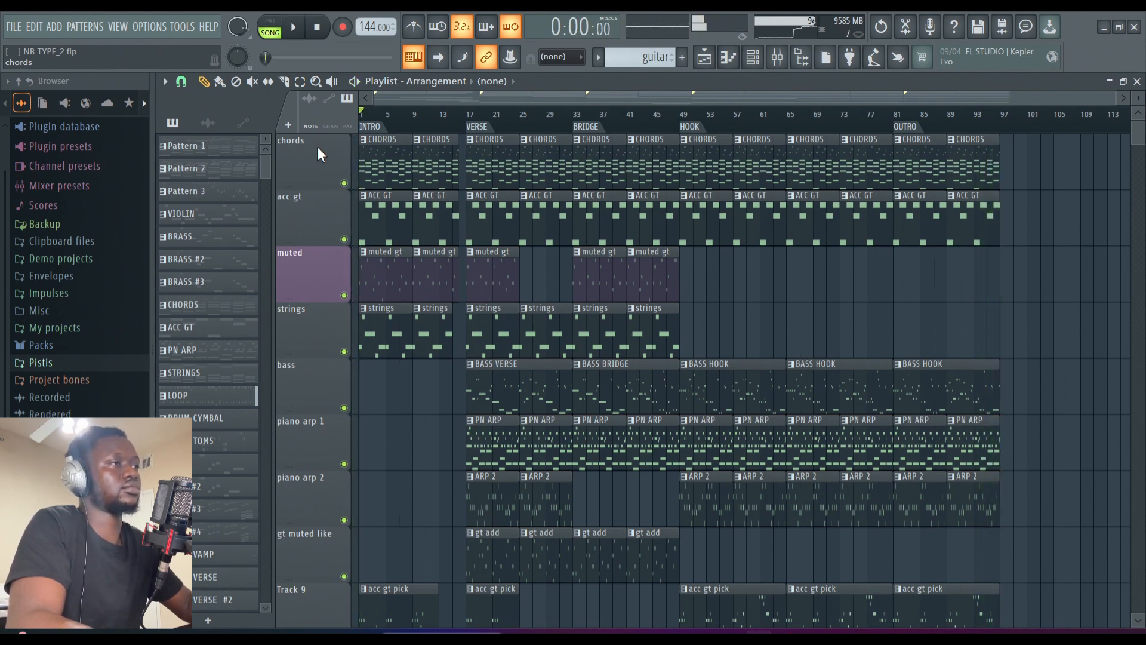
{"action": "scroll", "coordinate": [317, 142], "scroll_direction": "down", "scroll_amount": 2}
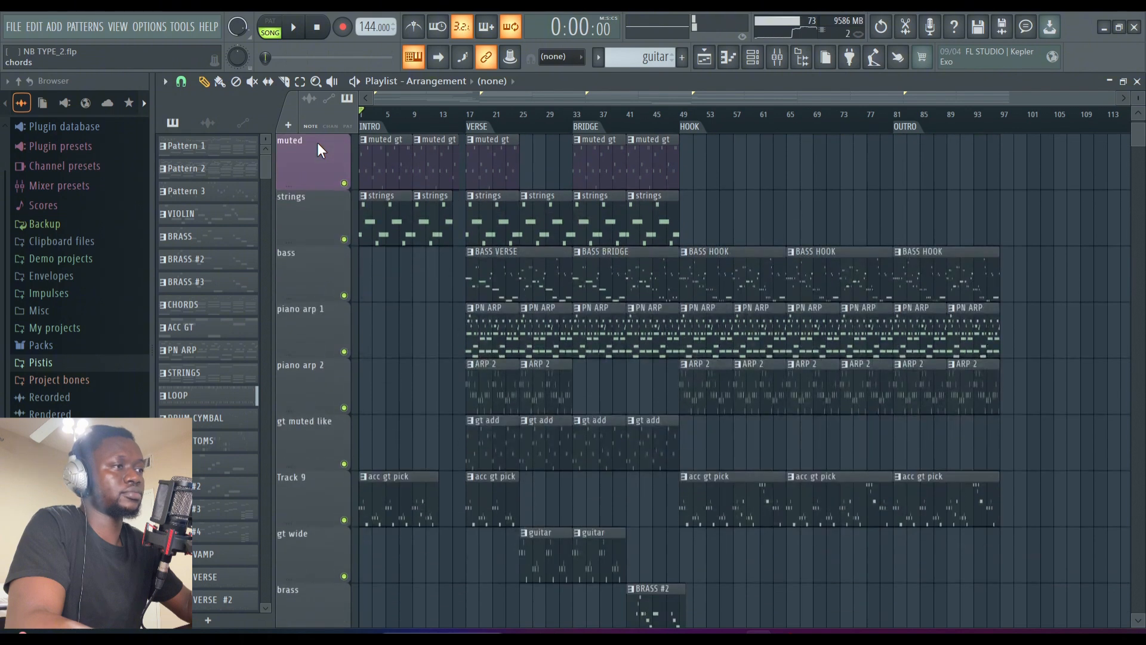
{"action": "scroll", "coordinate": [317, 142], "scroll_direction": "up", "scroll_amount": 1}
{"action": "scroll", "coordinate": [317, 149], "scroll_direction": "up", "scroll_amount": 1}
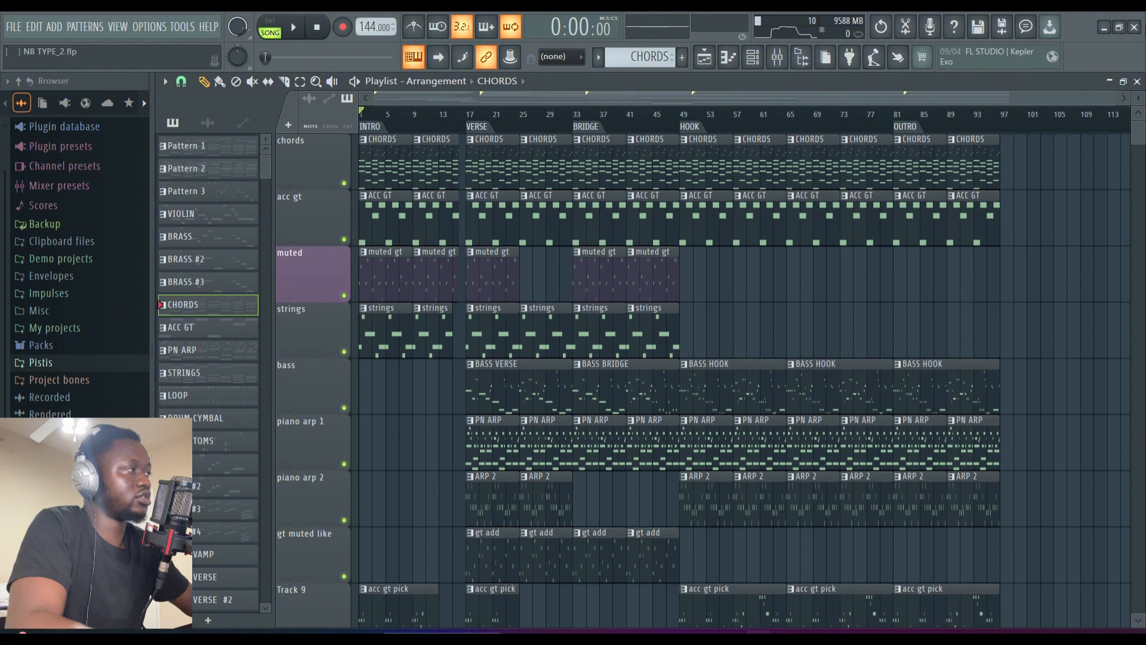
Play the CHORDS pattern from the channel rack and open its AMBIENT HYBRID KEYS notes in a full-size piano roll.
{"action": "left_click", "coordinate": [1118, 79]}
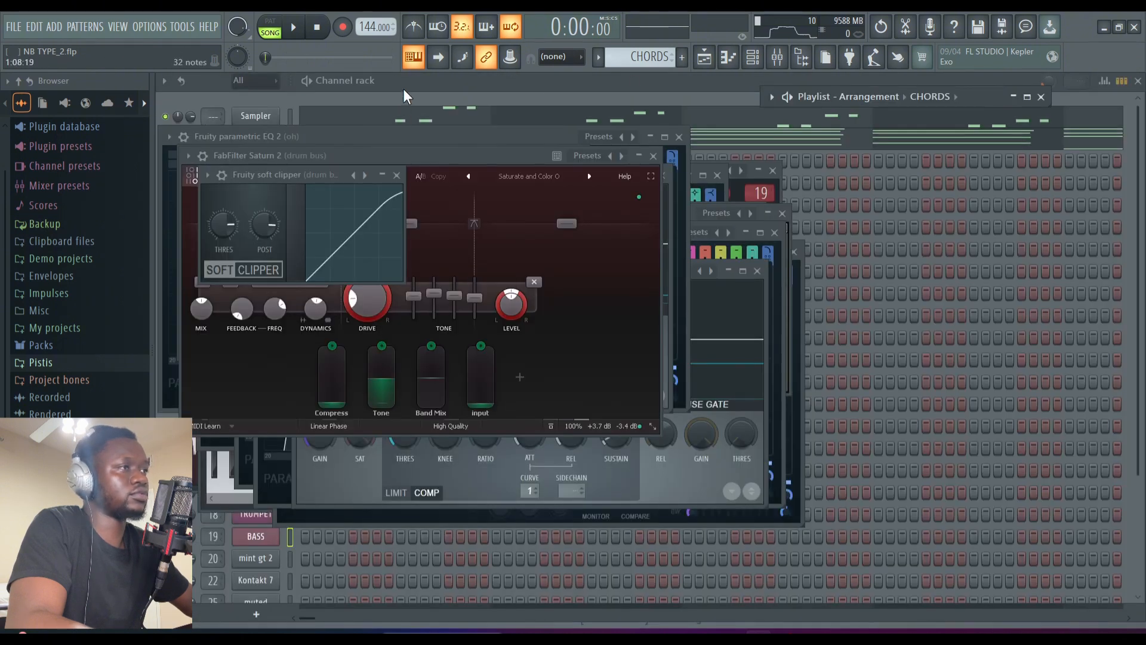
{"action": "left_click", "coordinate": [404, 85]}
{"action": "left_click", "coordinate": [307, 81]}
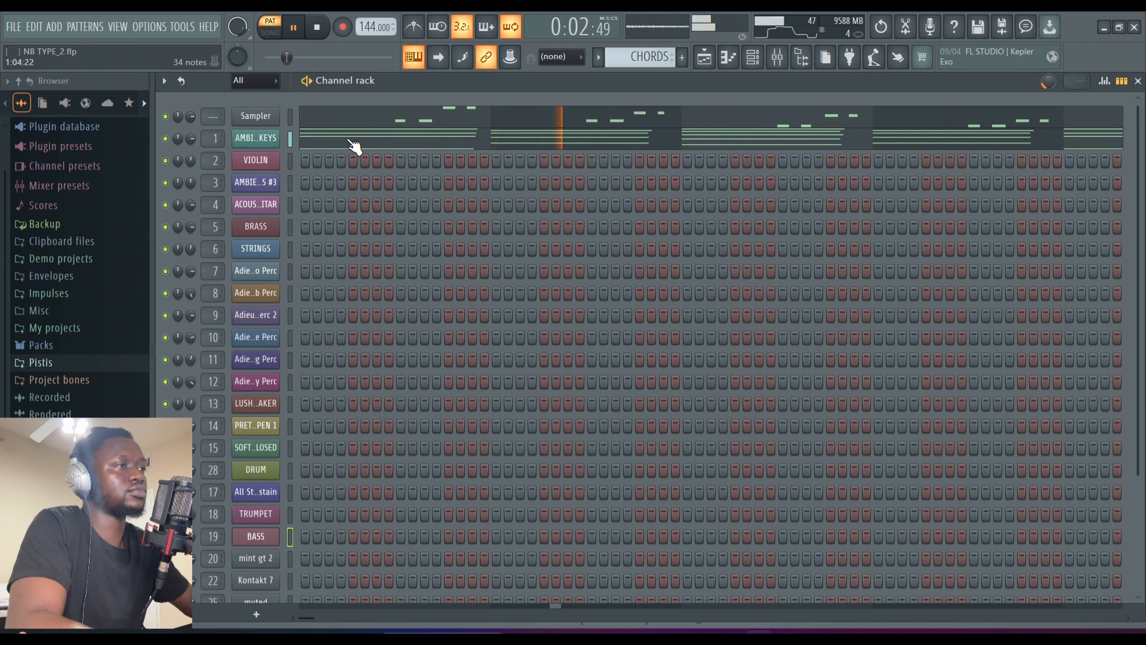
{"action": "left_click", "coordinate": [351, 147]}
{"action": "left_click", "coordinate": [1097, 129]}
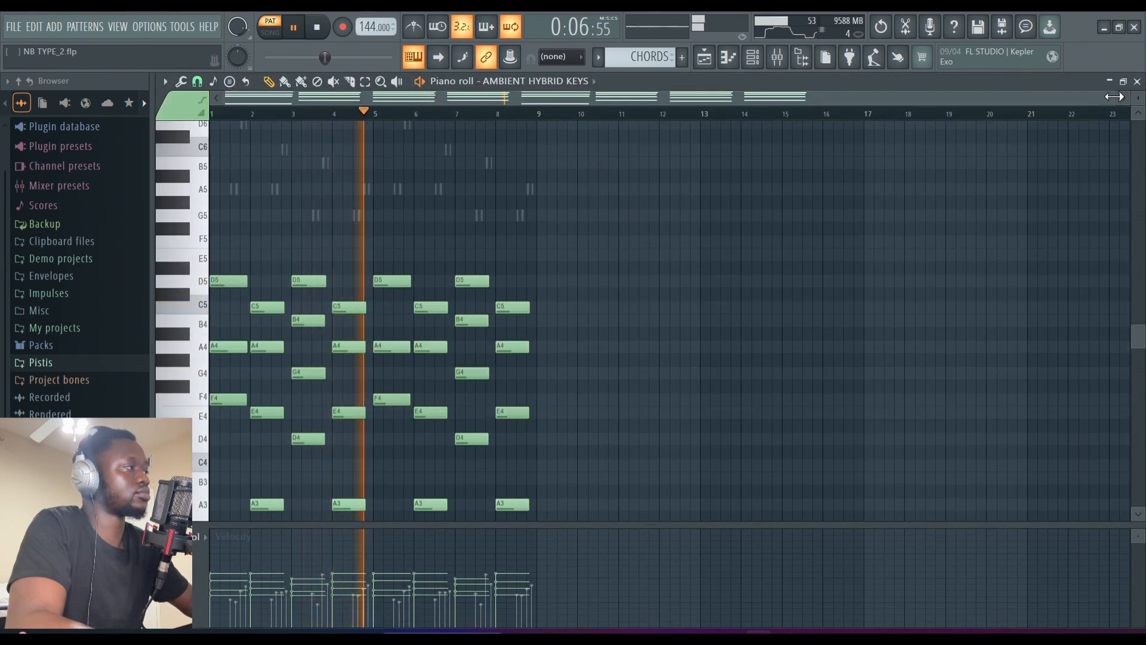
Examine the chord notes across all eight bars in the AMBIENT HYBRID KEYS piano roll and stop playback.
{"action": "scroll", "coordinate": [1051, 200], "scroll_direction": "up", "scroll_amount": 3}
{"action": "scroll", "coordinate": [1054, 200], "scroll_direction": "down", "scroll_amount": 3}
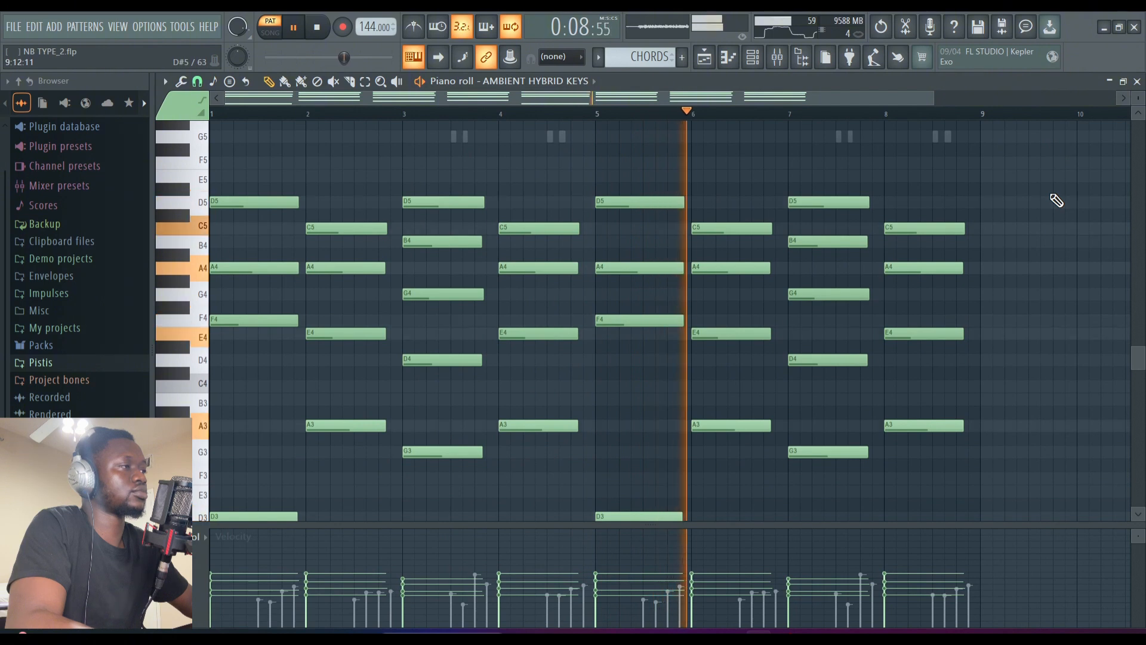
{"action": "key", "text": "space"}
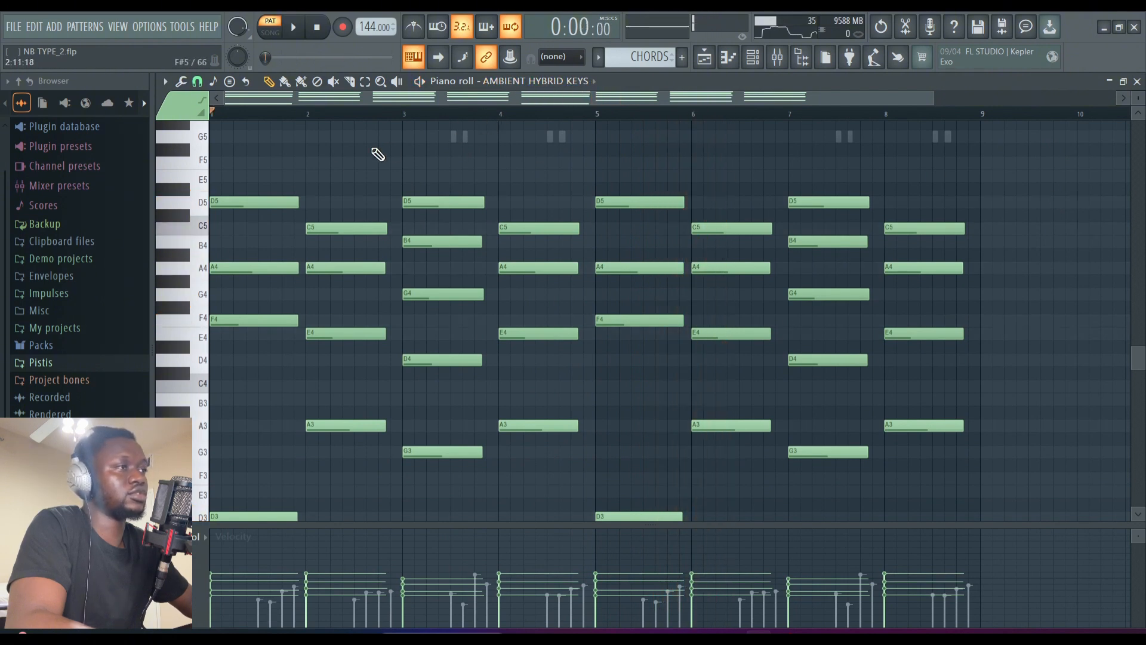
{"action": "scroll", "coordinate": [312, 174], "scroll_direction": "down", "scroll_amount": 1}
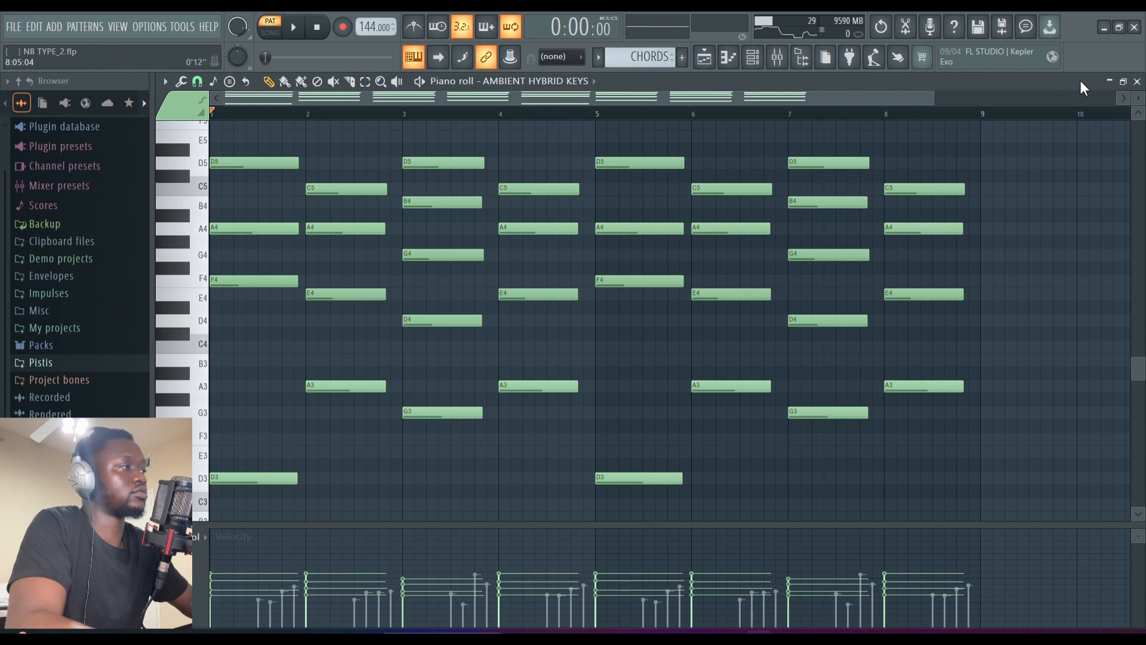
Return to the full-size playlist and solo the chords track.
{"action": "left_click", "coordinate": [1112, 82]}
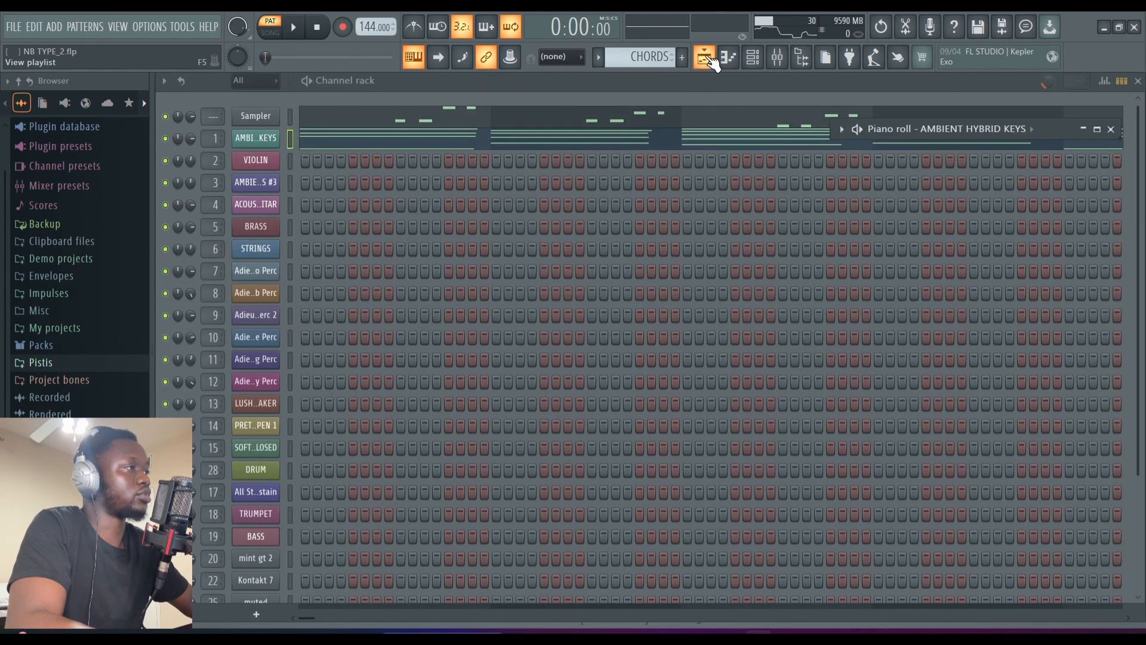
{"action": "left_click", "coordinate": [710, 58]}
{"action": "left_click", "coordinate": [1029, 91]}
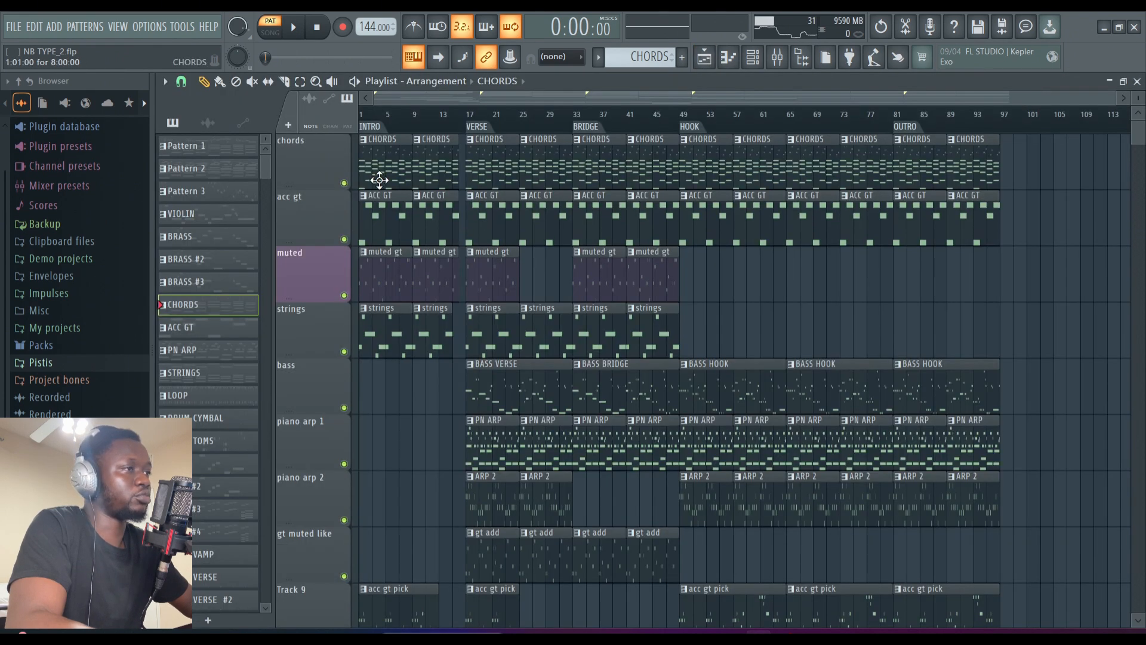
{"action": "left_click", "coordinate": [344, 183], "text": "ctrl"}
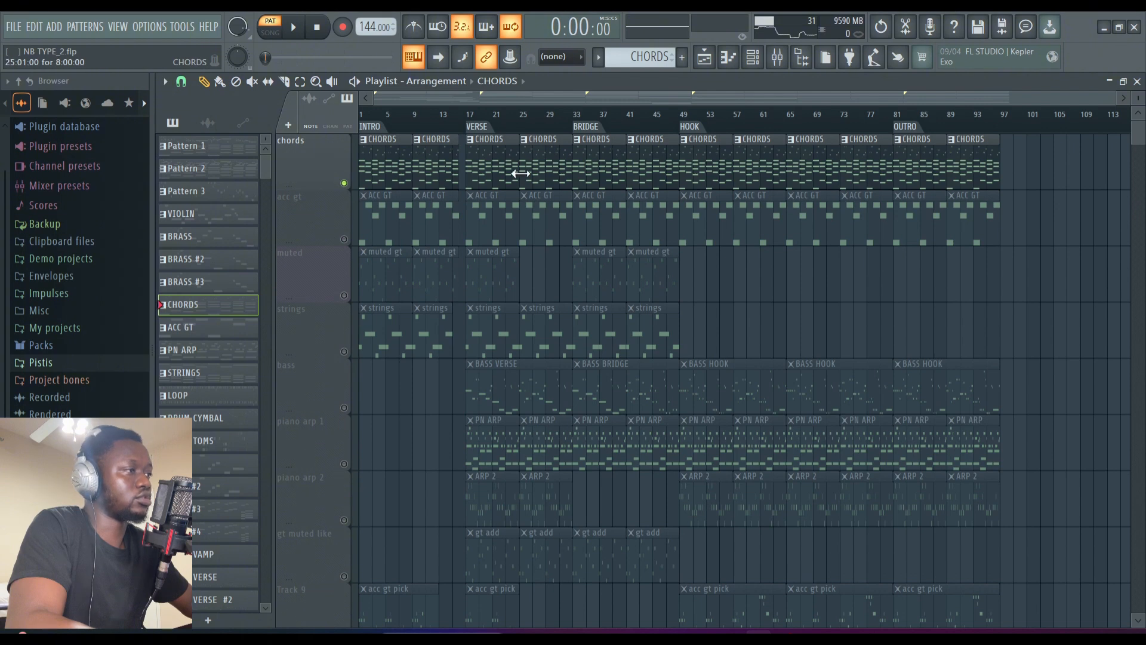
Unmute the piano arp 1 and piano arp 2 tracks and play the song from the VERSE marker.
{"action": "scroll", "coordinate": [596, 305], "scroll_direction": "down", "scroll_amount": 2}
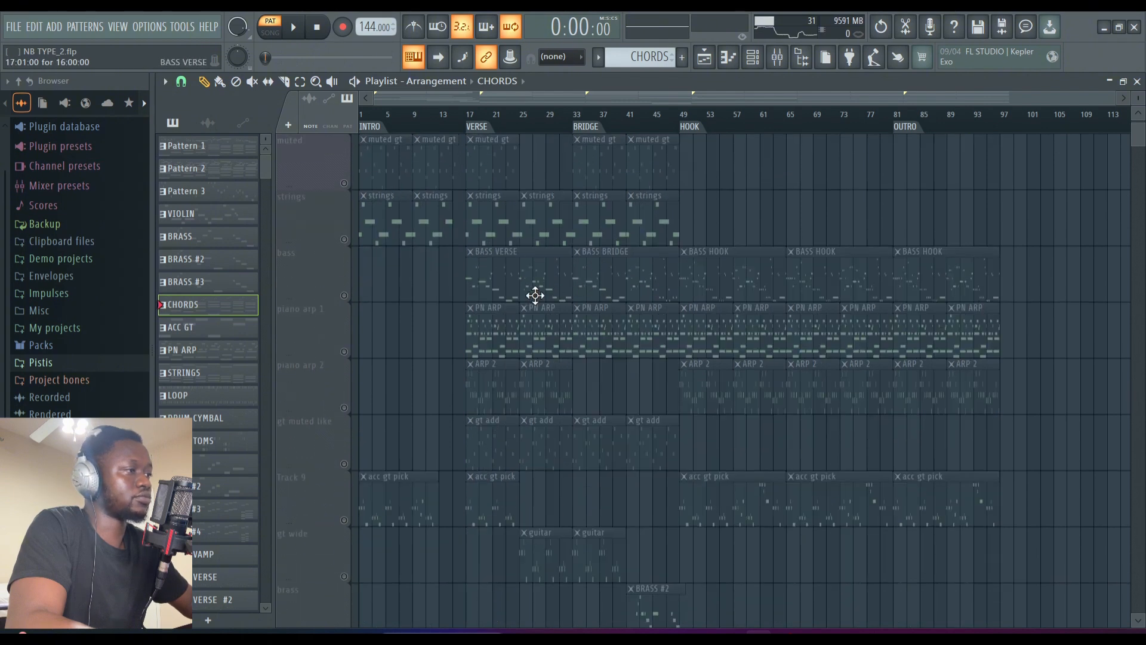
{"action": "left_click", "coordinate": [344, 351]}
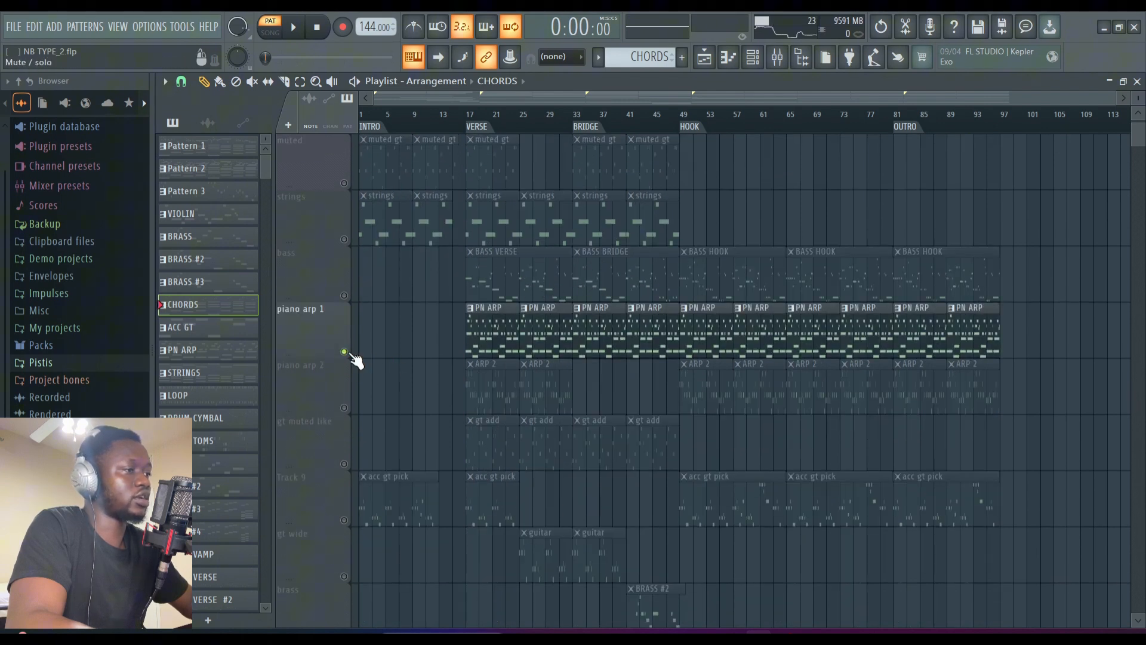
{"action": "left_click", "coordinate": [344, 407]}
{"action": "left_click", "coordinate": [473, 124]}
{"action": "key", "text": "space"}
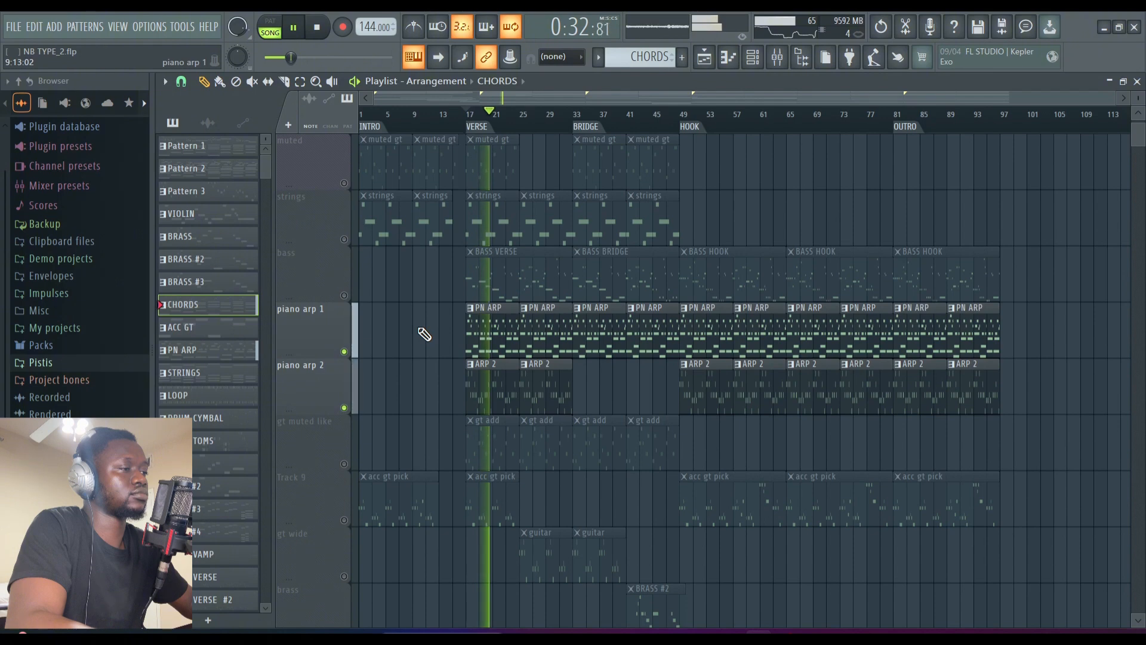
Compare the verse with the piano arp 2 track muted and unmuted, and stop playback.
{"action": "left_click", "coordinate": [344, 408]}
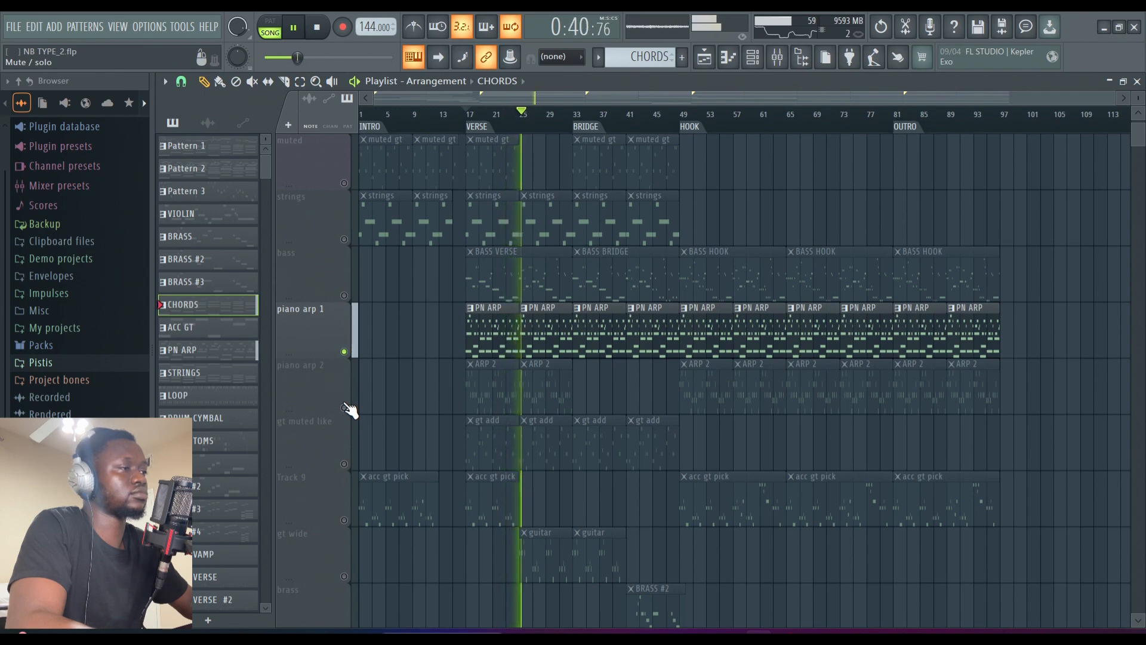
{"action": "left_click", "coordinate": [344, 408]}
{"action": "key", "text": "space"}
Solo the acc gt track, return the song position to the start, and play the ACC GT clip's pattern in pattern mode.
{"action": "scroll", "coordinate": [327, 293], "scroll_direction": "up", "scroll_amount": 1}
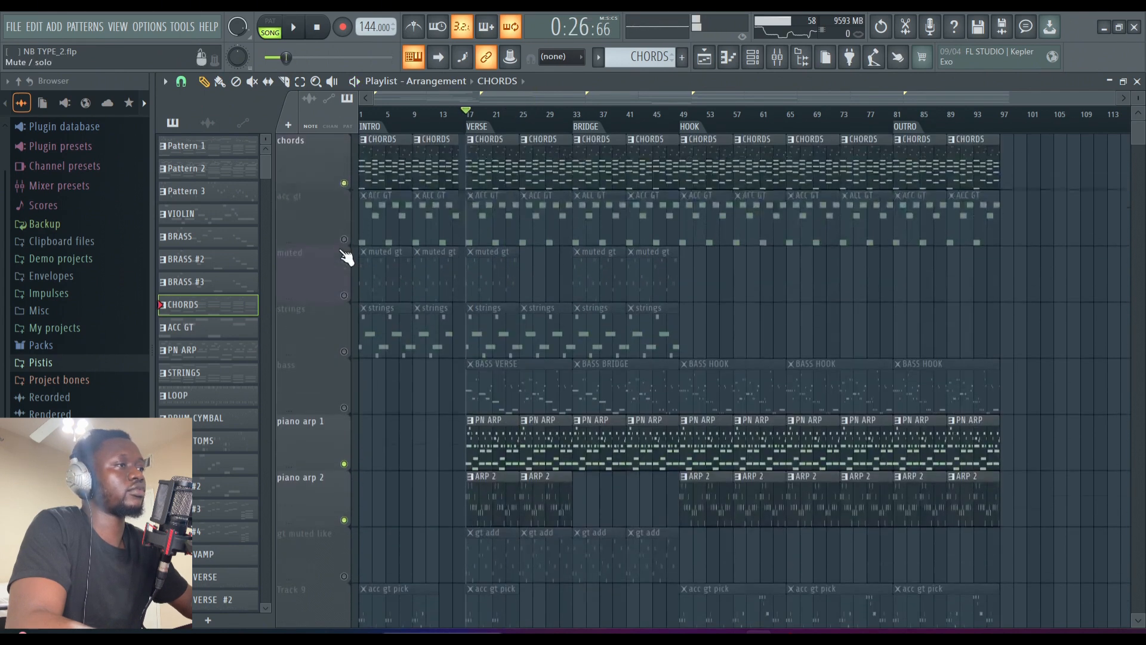
{"action": "scroll", "coordinate": [345, 246], "scroll_direction": "up", "scroll_amount": 1}
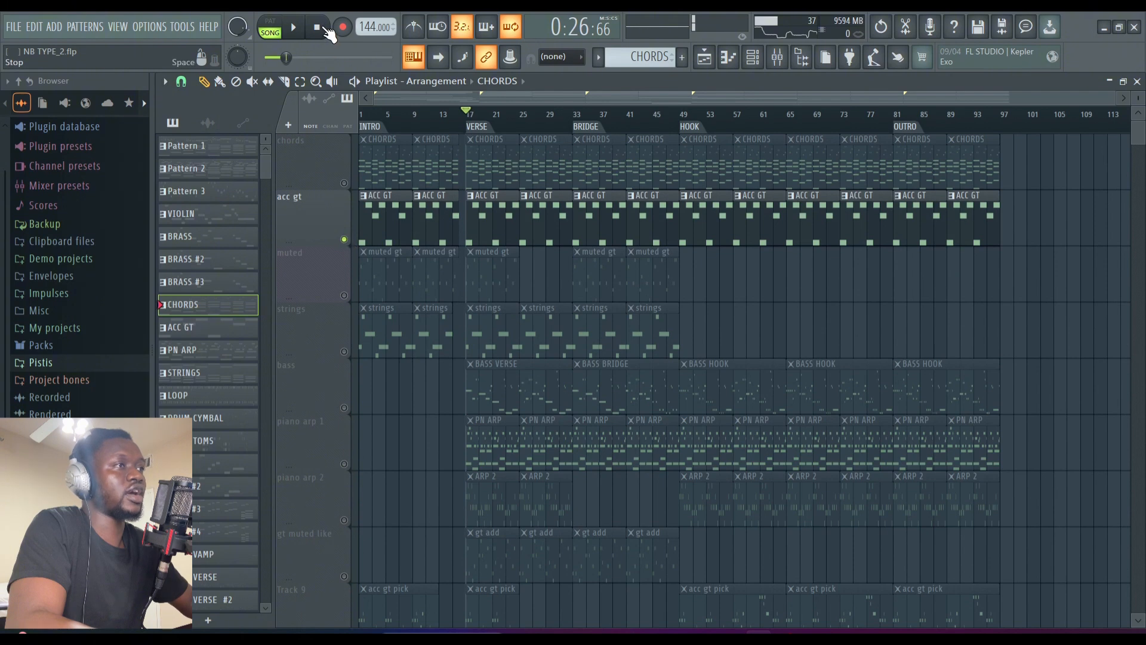
{"action": "left_click", "coordinate": [318, 27]}
{"action": "left_click", "coordinate": [397, 220]}
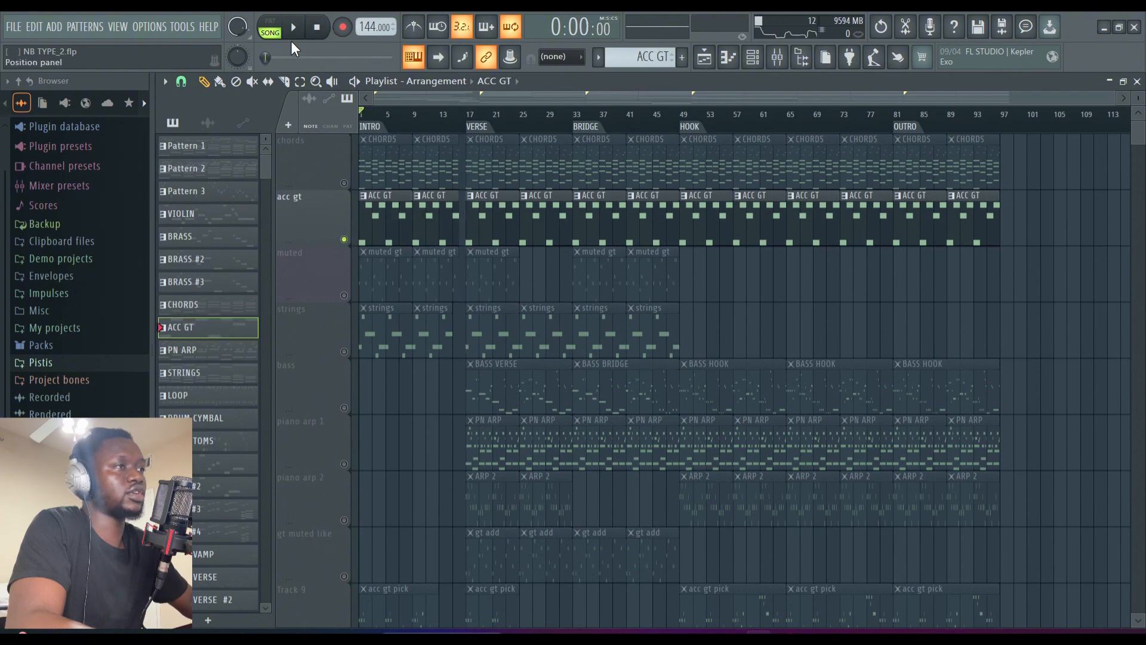
{"action": "left_click", "coordinate": [270, 27]}
{"action": "left_click", "coordinate": [293, 27]}
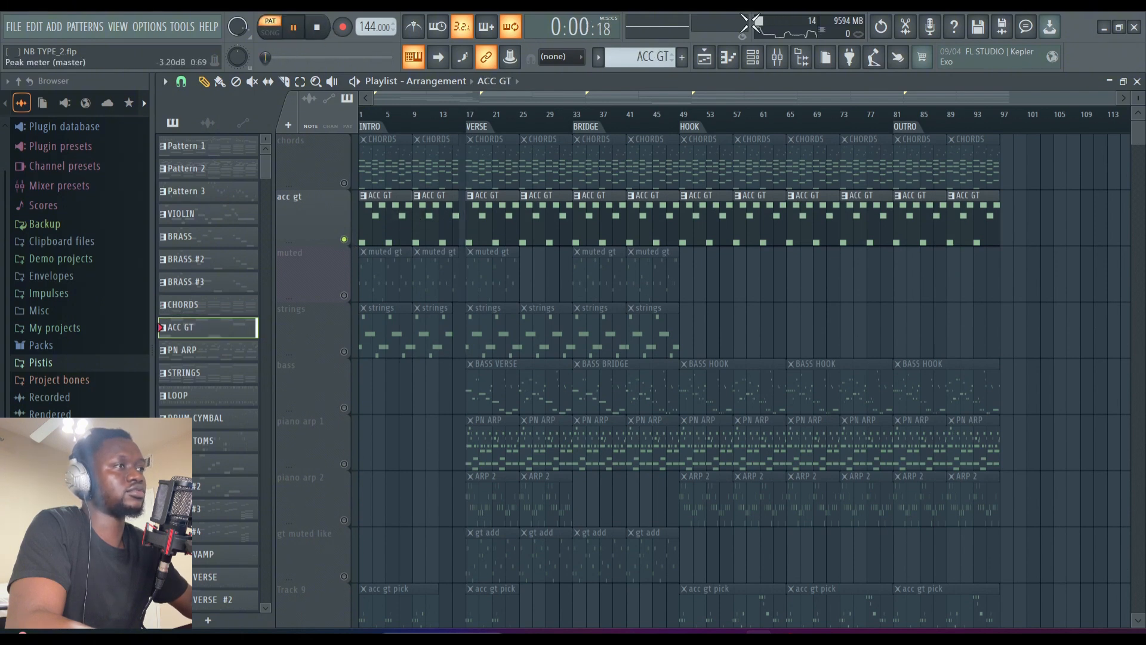
Inspect the ACOUSTIC GUITAR channel's Kontakt instrument during playback, close it, and stop the pattern.
{"action": "left_click", "coordinate": [1109, 81]}
{"action": "left_click", "coordinate": [259, 204]}
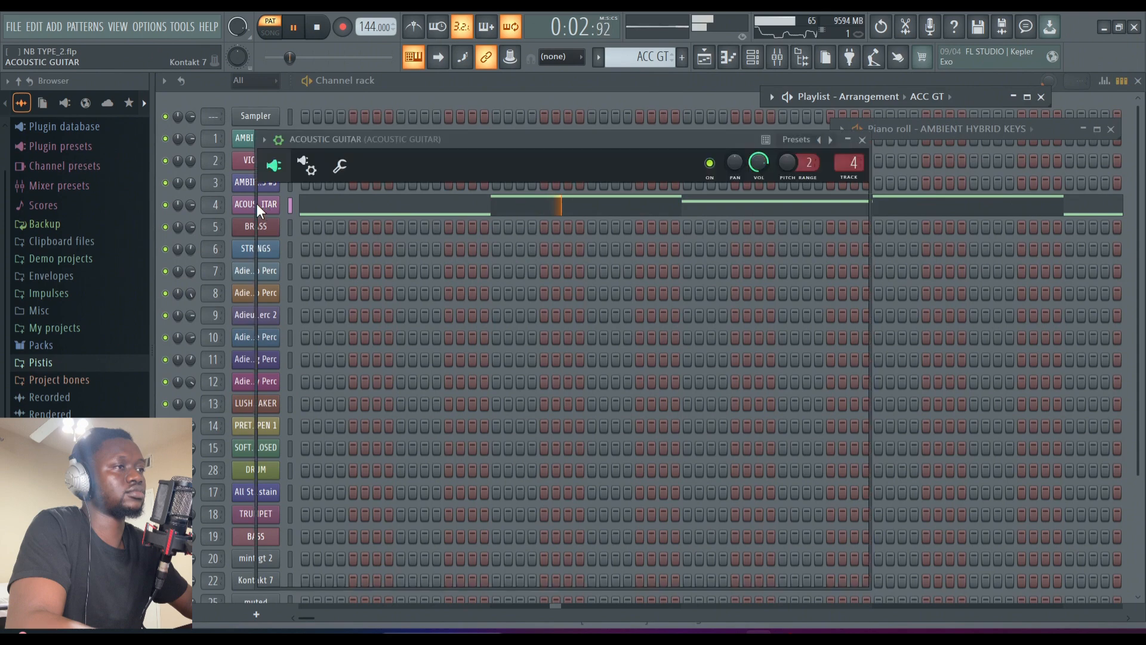
{"action": "left_click", "coordinate": [393, 194]}
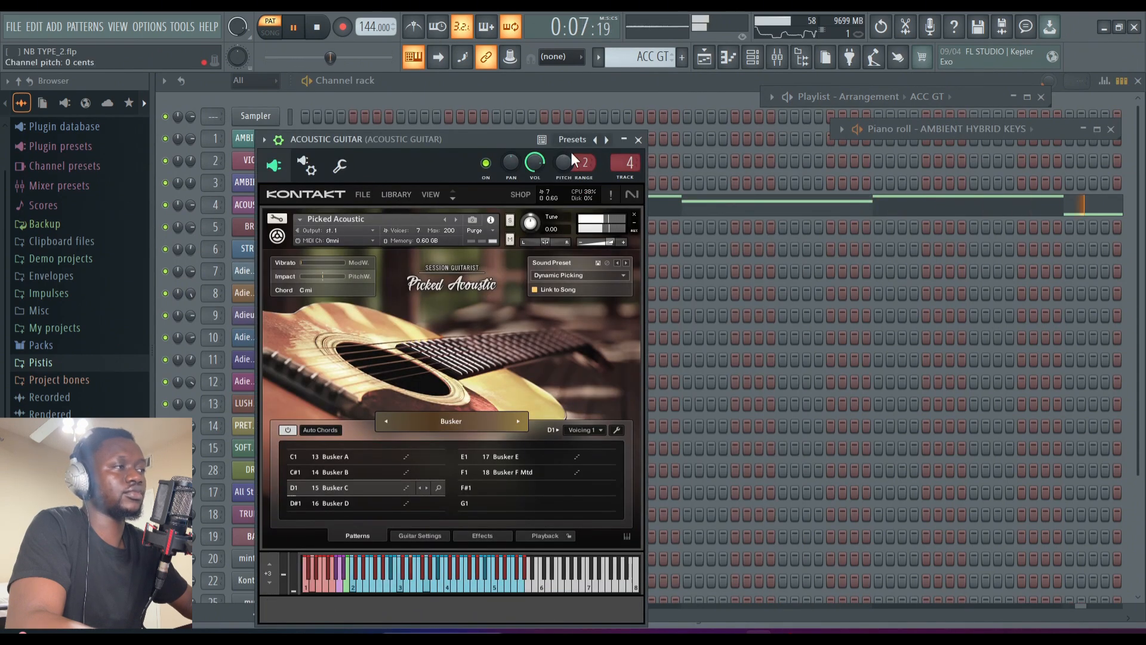
{"action": "left_click", "coordinate": [638, 140]}
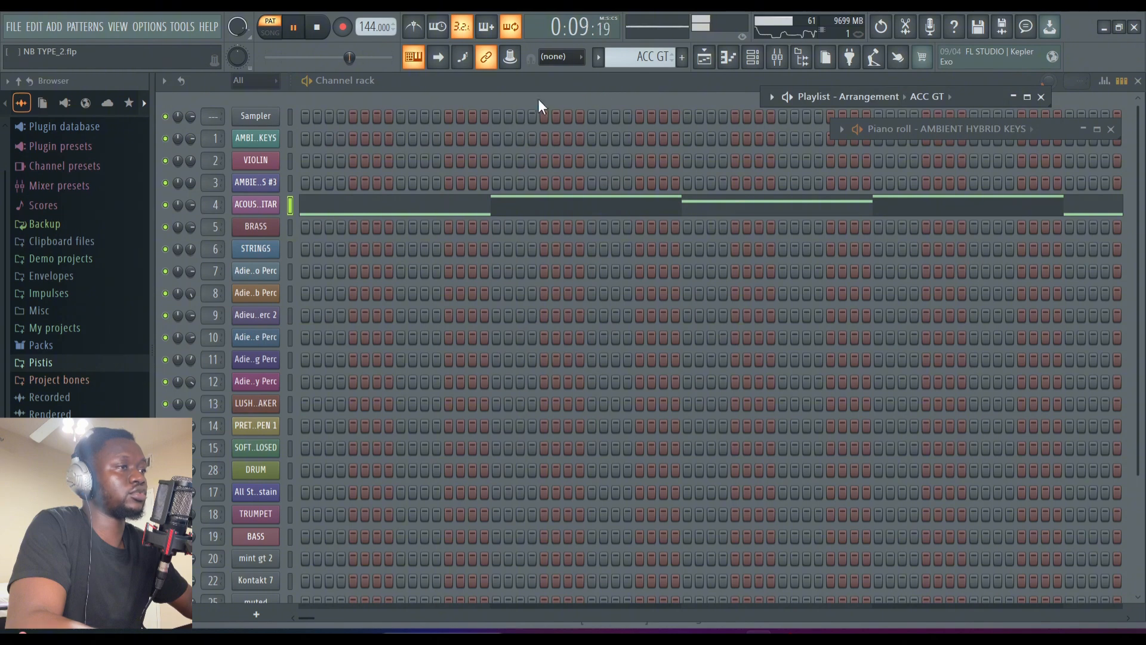
{"action": "key", "text": "space"}
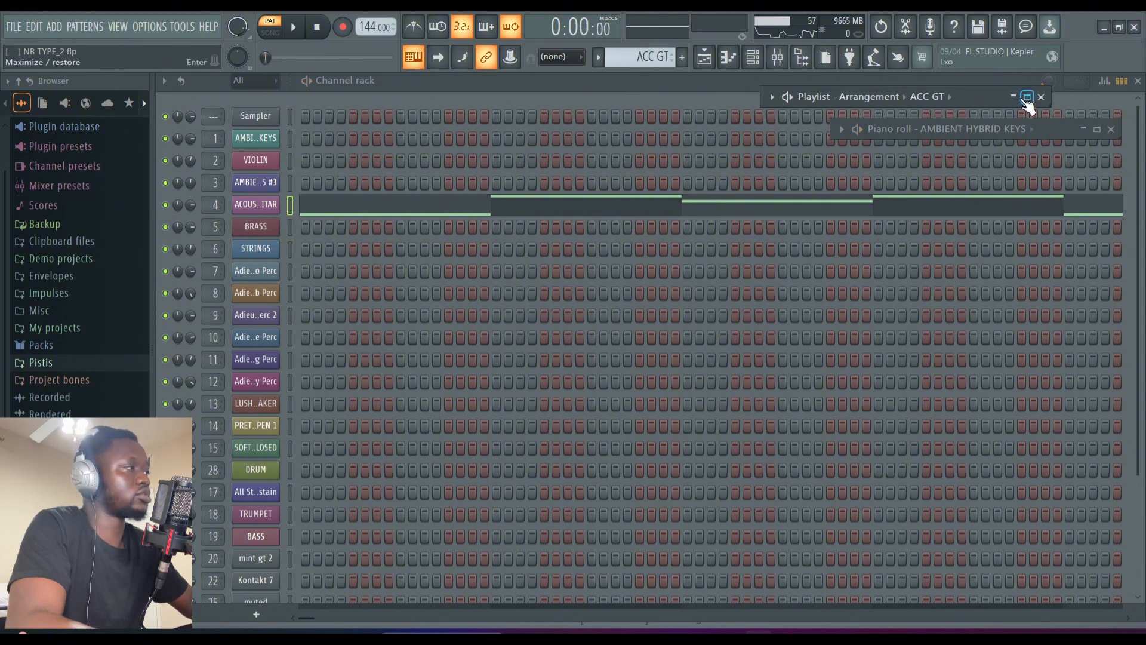
Inspect the mixer effect chains of the ACOUSTIC GUITAR track and the reverb bus.
{"action": "left_click", "coordinate": [1028, 97]}
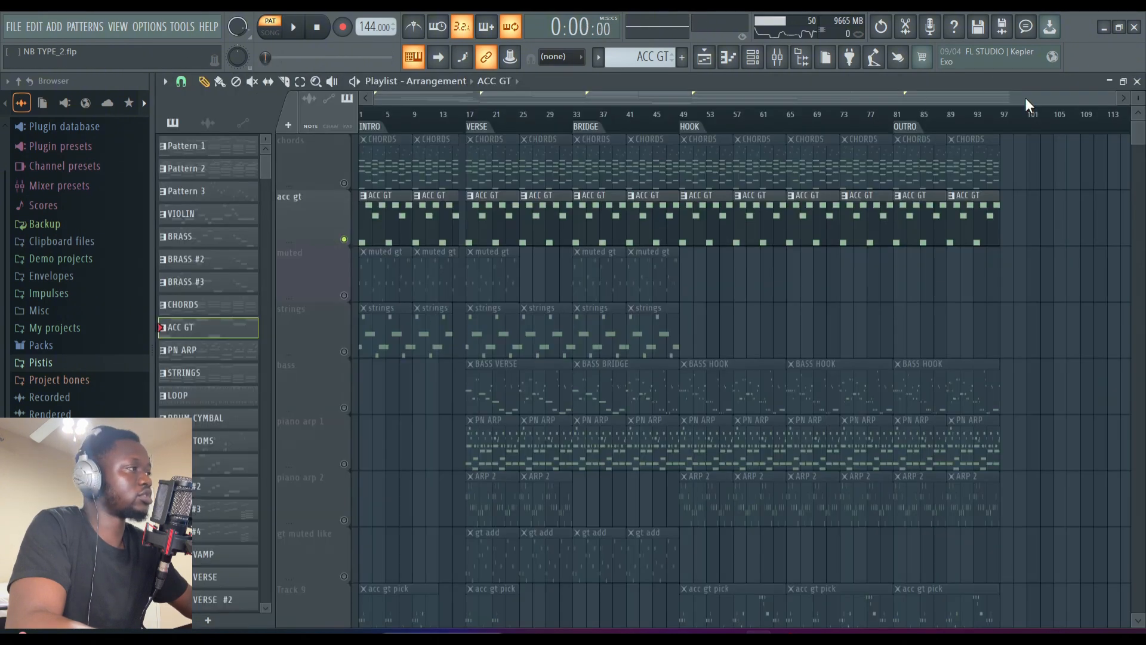
{"action": "left_click", "coordinate": [776, 56]}
{"action": "left_click", "coordinate": [528, 179]}
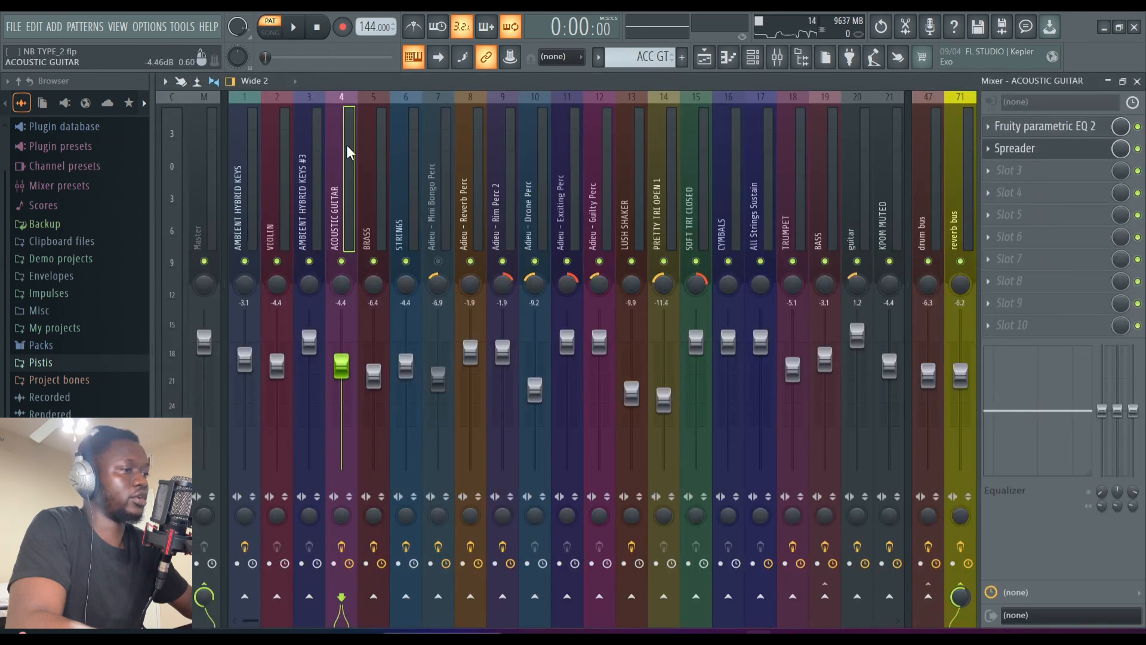
{"action": "left_click", "coordinate": [951, 179]}
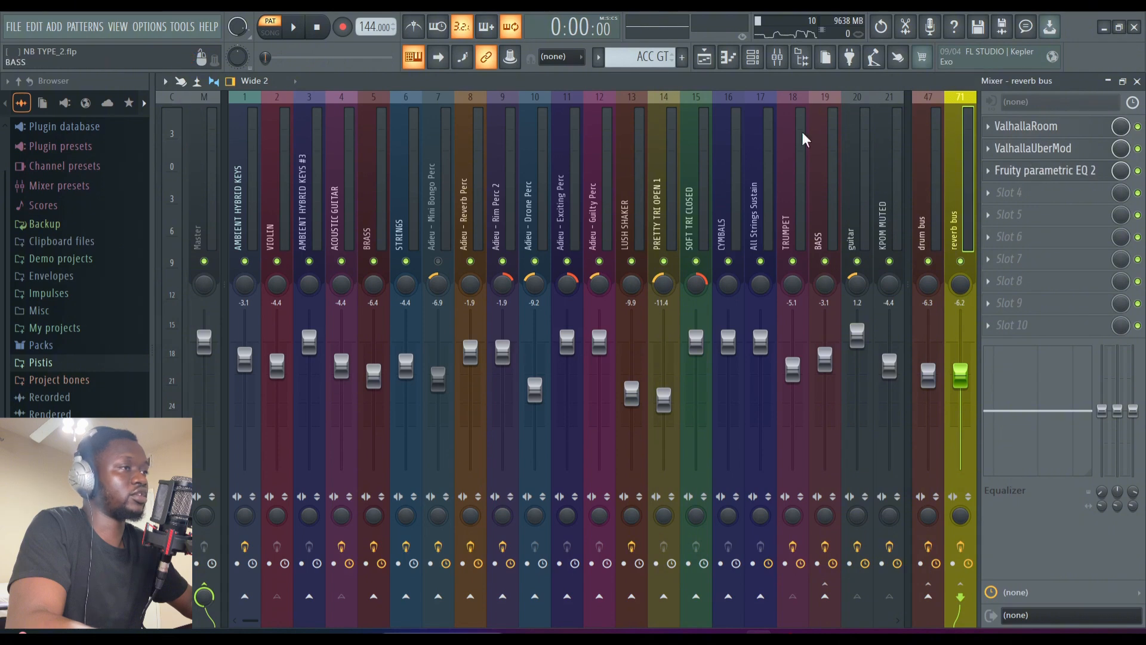
{"action": "left_click", "coordinate": [1106, 80]}
Return to the playlist, unmute Track 9 with the acc gt pick clips, and play the song from the intro.
{"action": "left_click", "coordinate": [705, 57]}
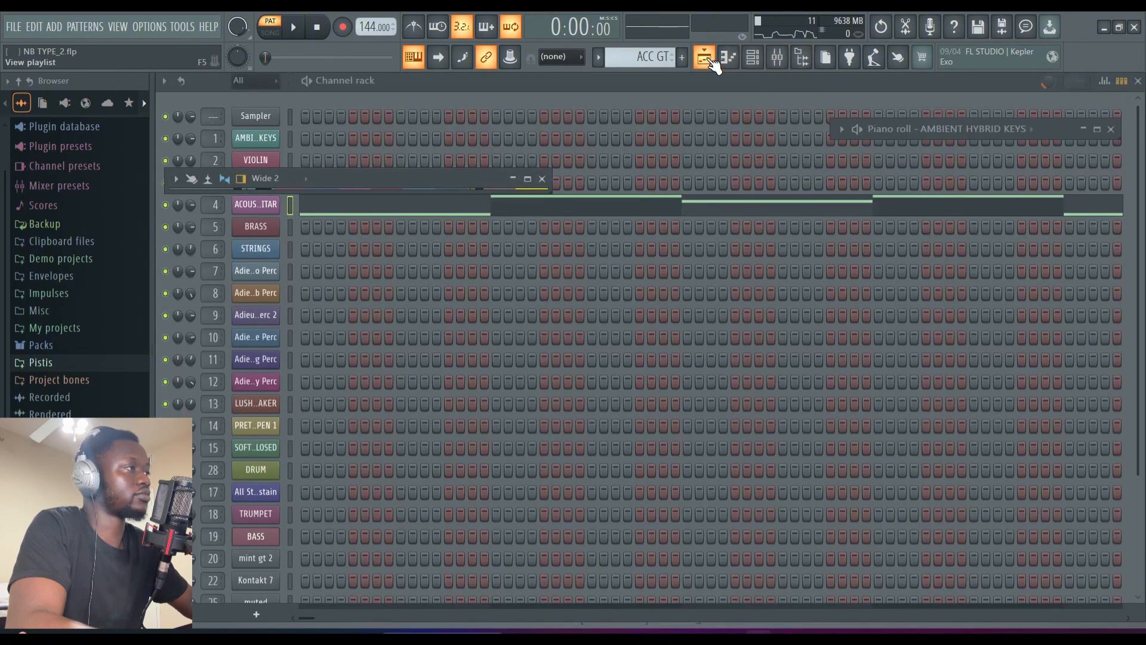
{"action": "left_click", "coordinate": [705, 57]}
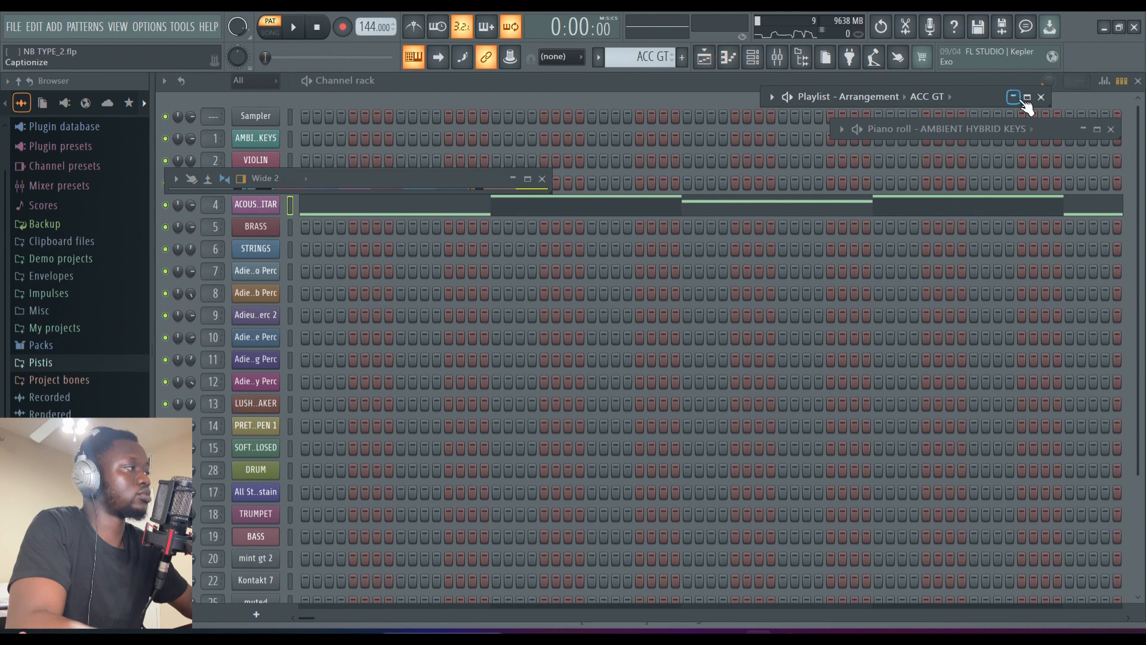
{"action": "left_click", "coordinate": [1026, 97]}
{"action": "scroll", "coordinate": [480, 313], "scroll_direction": "down", "scroll_amount": 1}
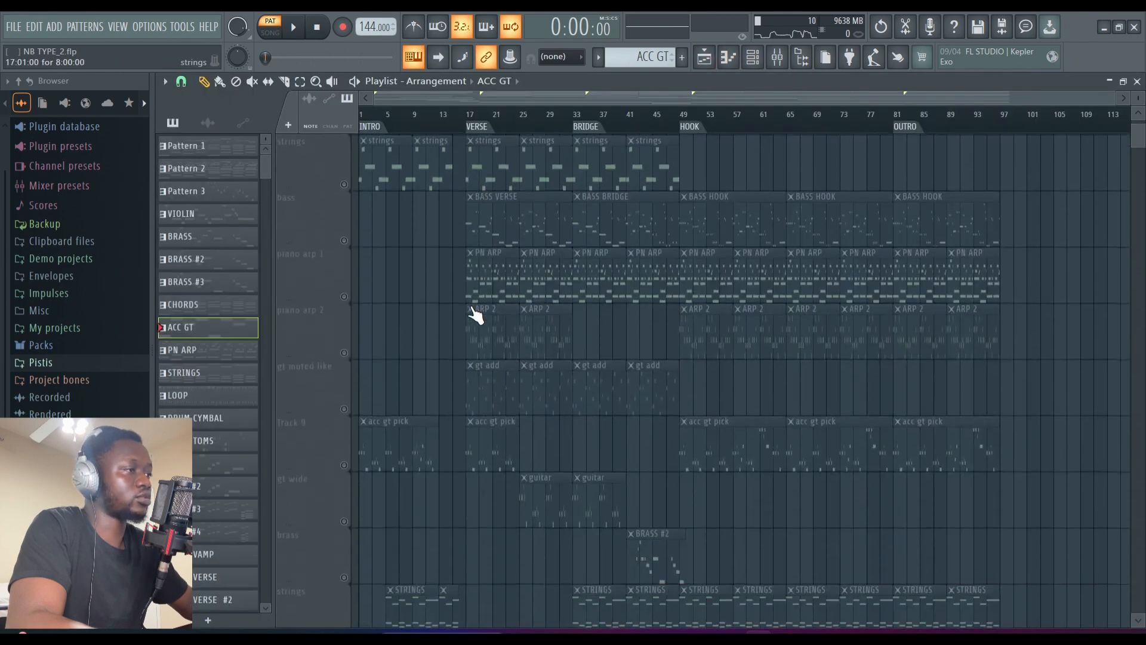
{"action": "scroll", "coordinate": [476, 313], "scroll_direction": "down", "scroll_amount": 2}
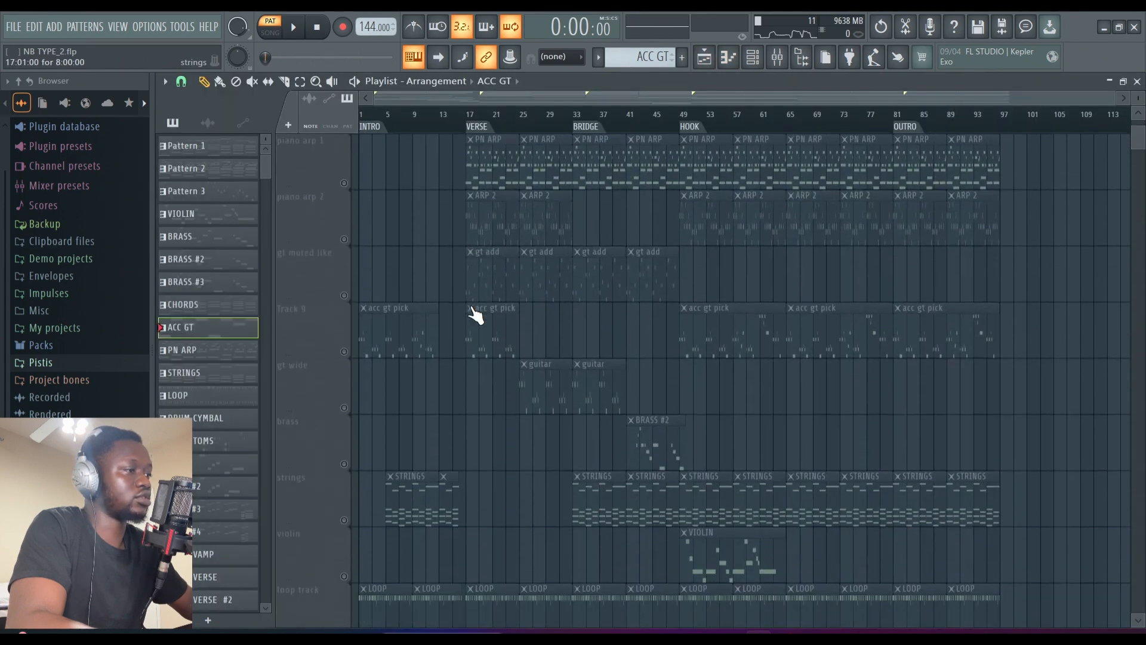
{"action": "left_click", "coordinate": [344, 353]}
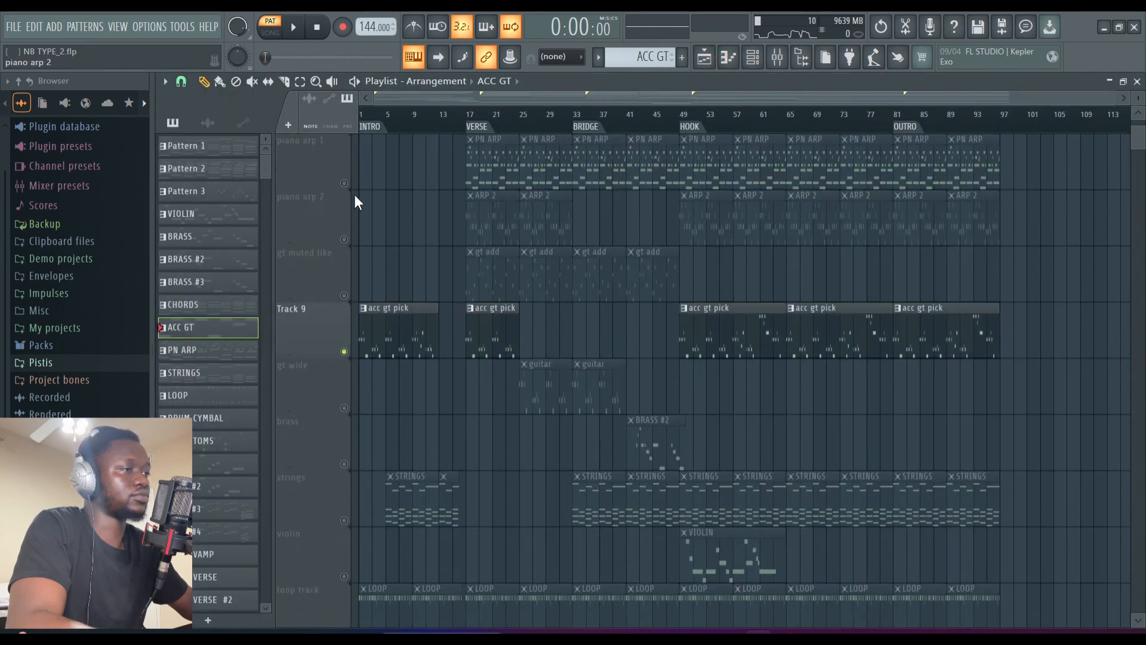
{"action": "left_click", "coordinate": [355, 84]}
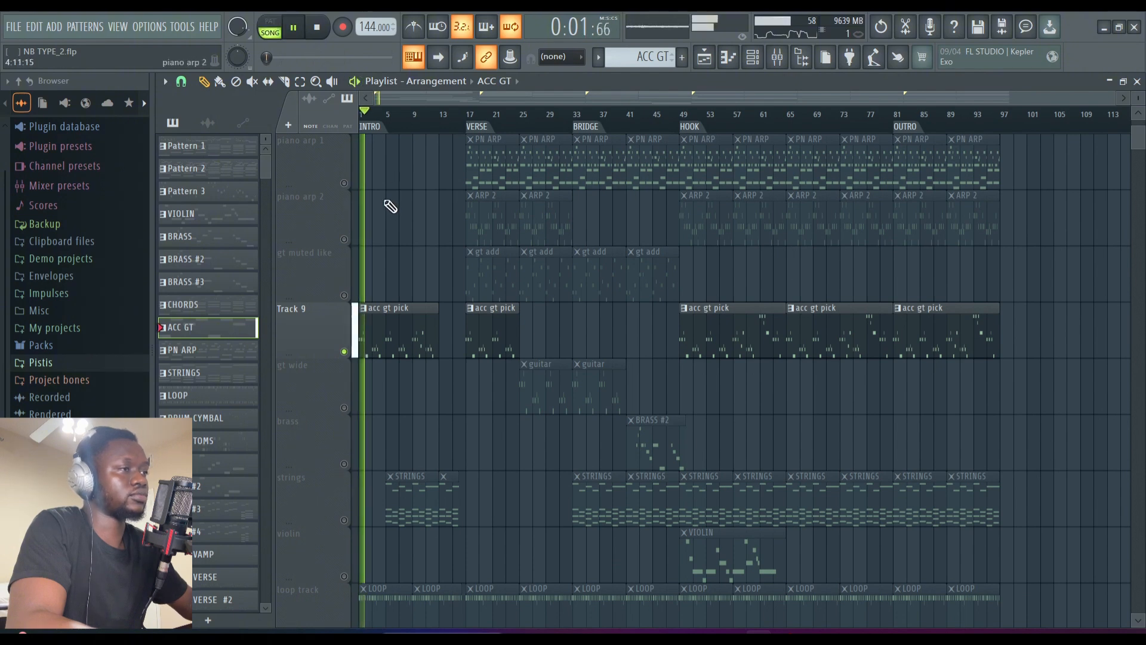
Mute the acc gt track, listen to Track 9's acc gt pick part on its own, and stop playback.
{"action": "scroll", "coordinate": [317, 173], "scroll_direction": "up", "scroll_amount": 5}
{"action": "left_click", "coordinate": [346, 240]}
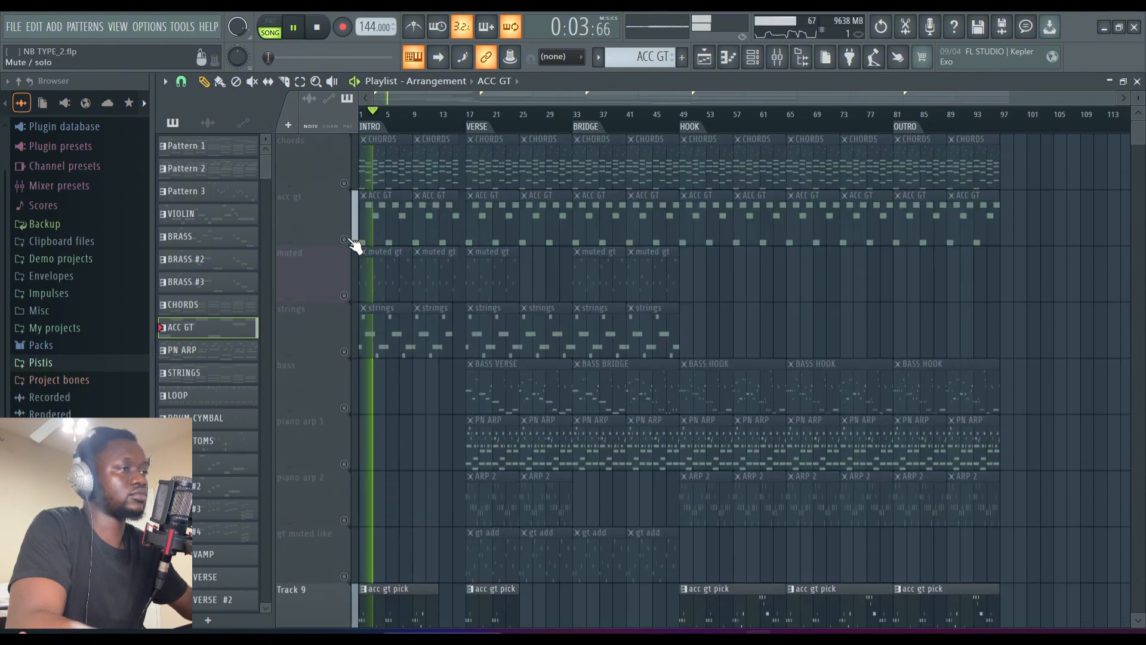
{"action": "scroll", "coordinate": [316, 216], "scroll_direction": "down", "scroll_amount": 4}
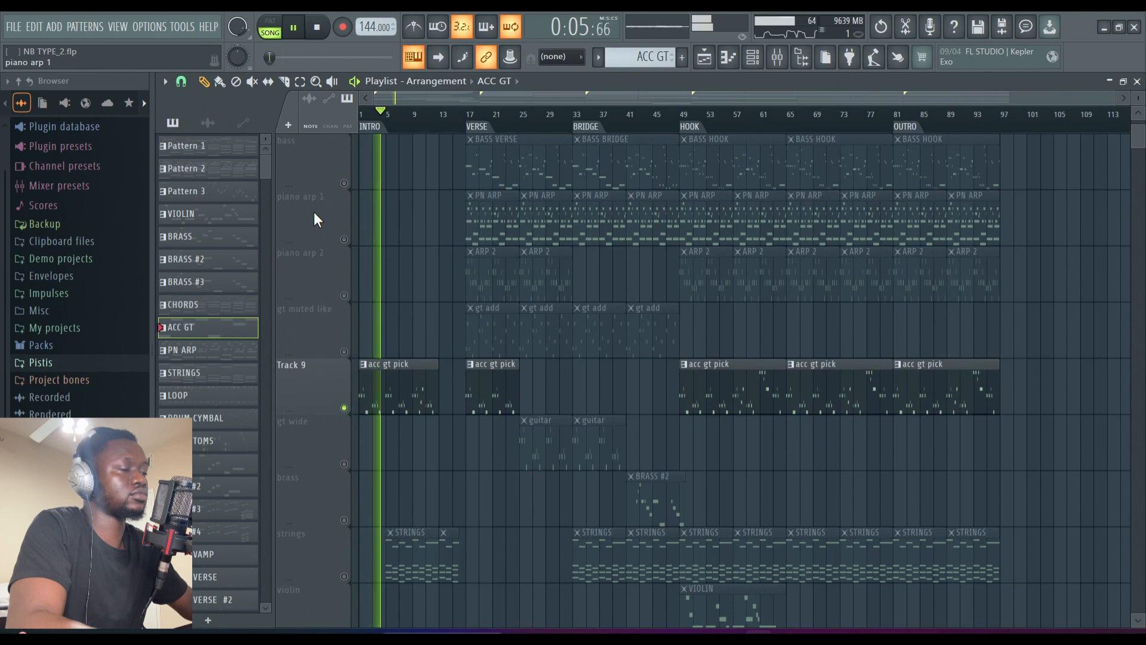
{"action": "scroll", "coordinate": [313, 210], "scroll_direction": "up", "scroll_amount": 2}
{"action": "scroll", "coordinate": [313, 210], "scroll_direction": "down", "scroll_amount": 2}
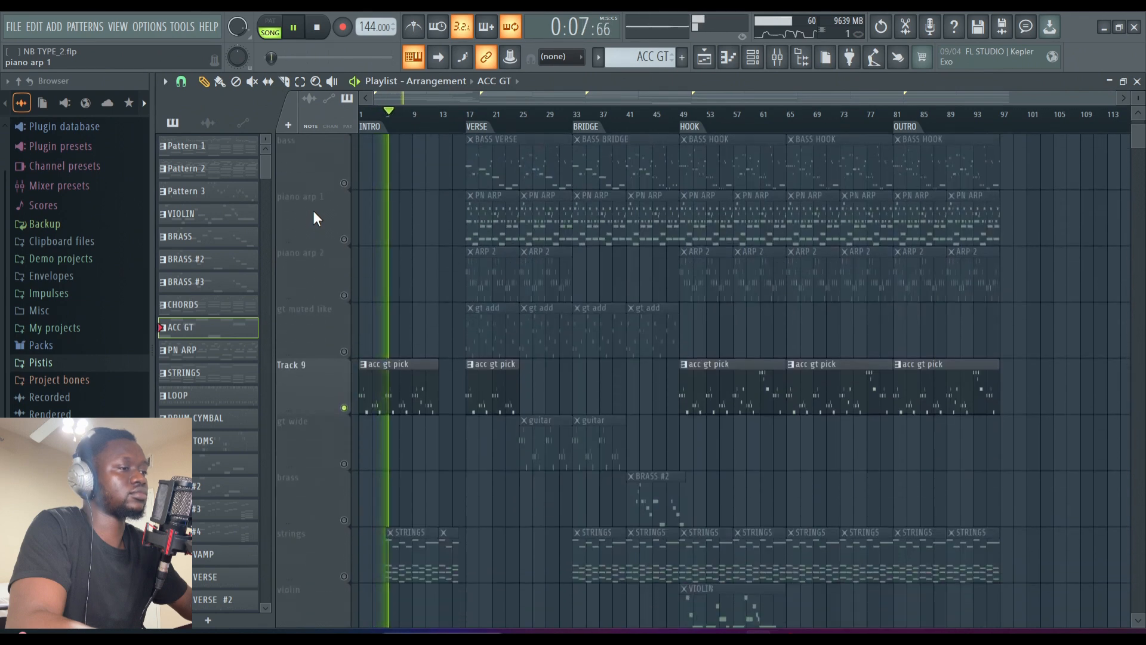
{"action": "scroll", "coordinate": [313, 210], "scroll_direction": "down", "scroll_amount": 2}
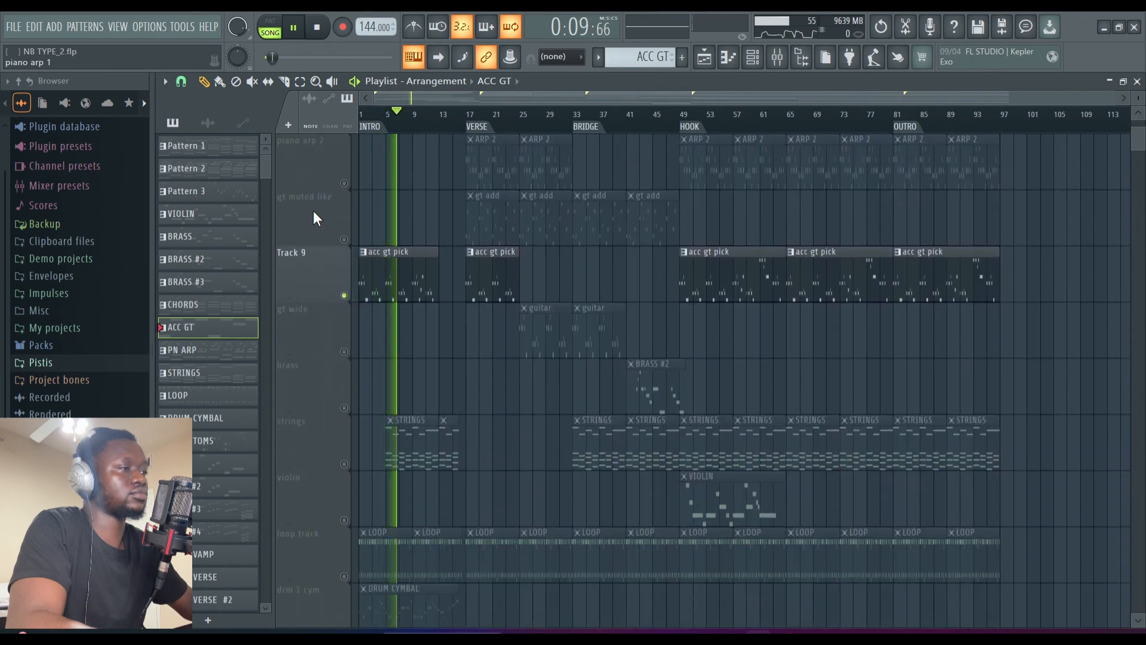
{"action": "scroll", "coordinate": [314, 212], "scroll_direction": "down", "scroll_amount": 1}
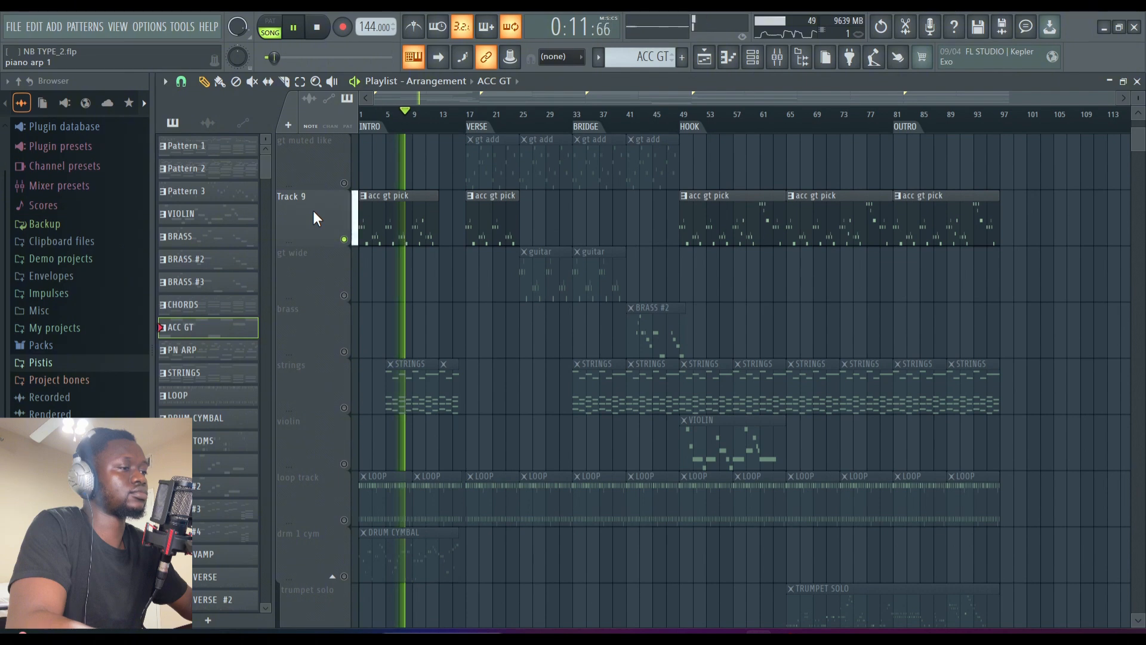
{"action": "key", "text": "space"}
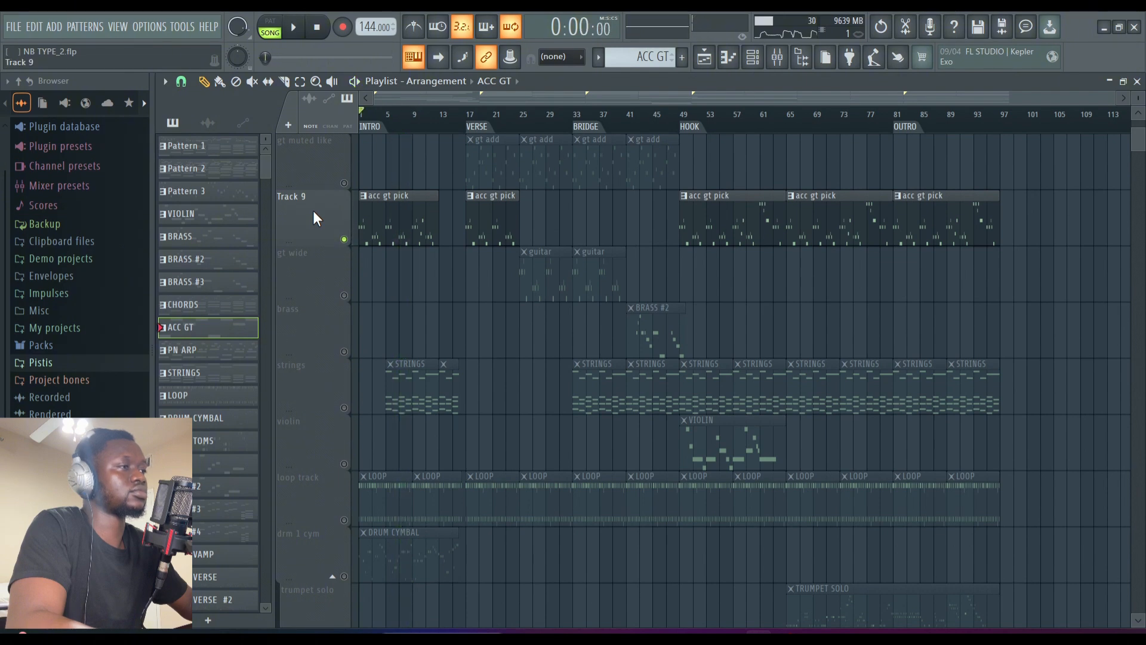
Unmute the gt wide track and play the song from bar 25, where its first guitar clip starts.
{"action": "left_click", "coordinate": [345, 294]}
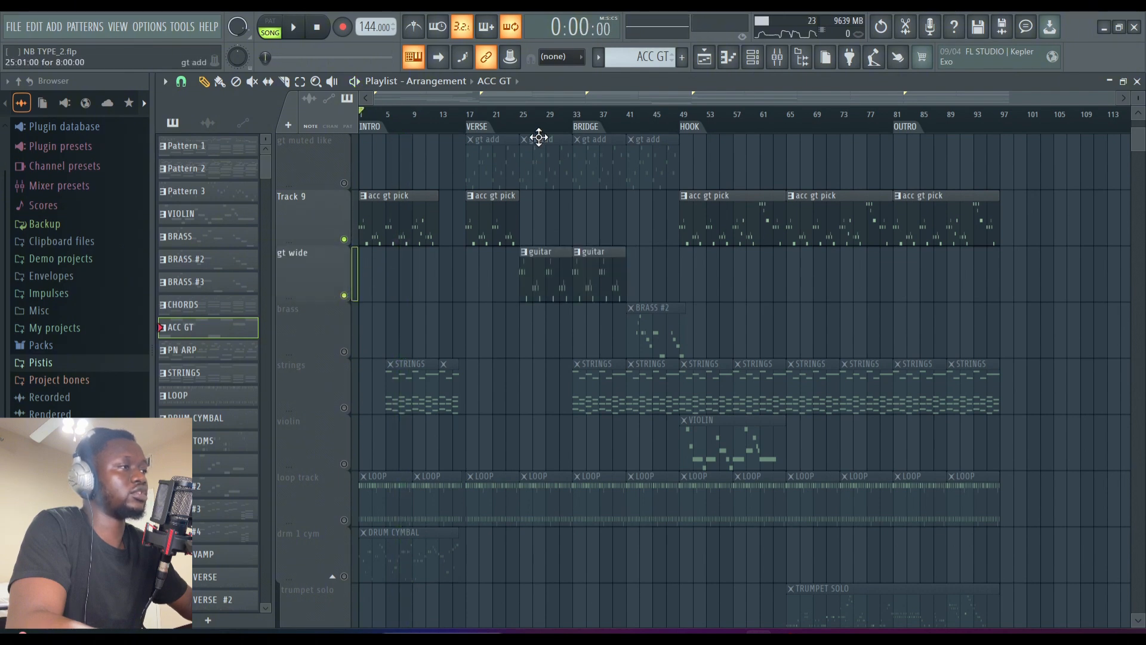
{"action": "left_click", "coordinate": [518, 126]}
{"action": "key", "text": "space"}
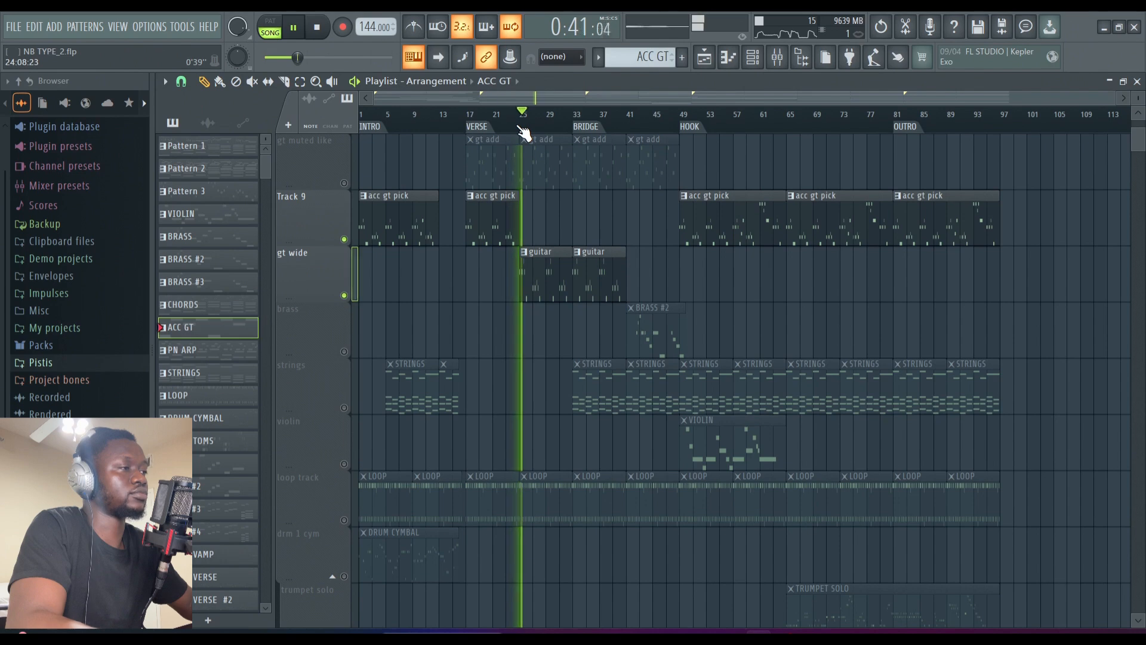
Inspect the mint gt 2 channel's Kontakt instrument used by the guitar clip, close it, return to the playlist, and stop playback.
{"action": "left_click", "coordinate": [550, 269]}
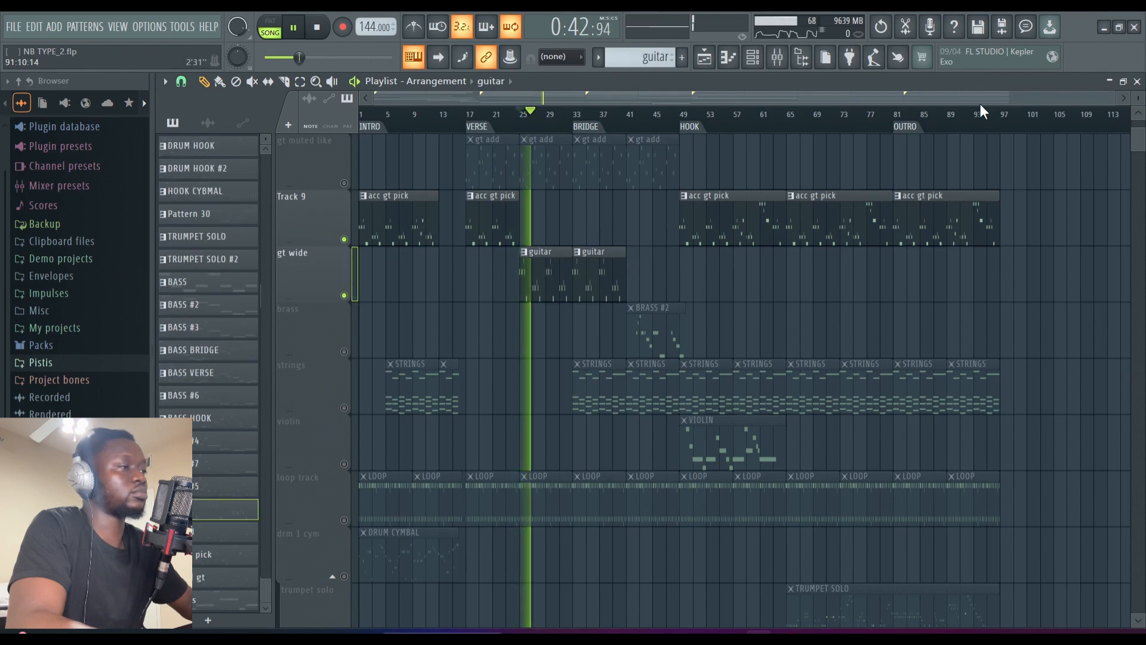
{"action": "left_click", "coordinate": [1109, 81]}
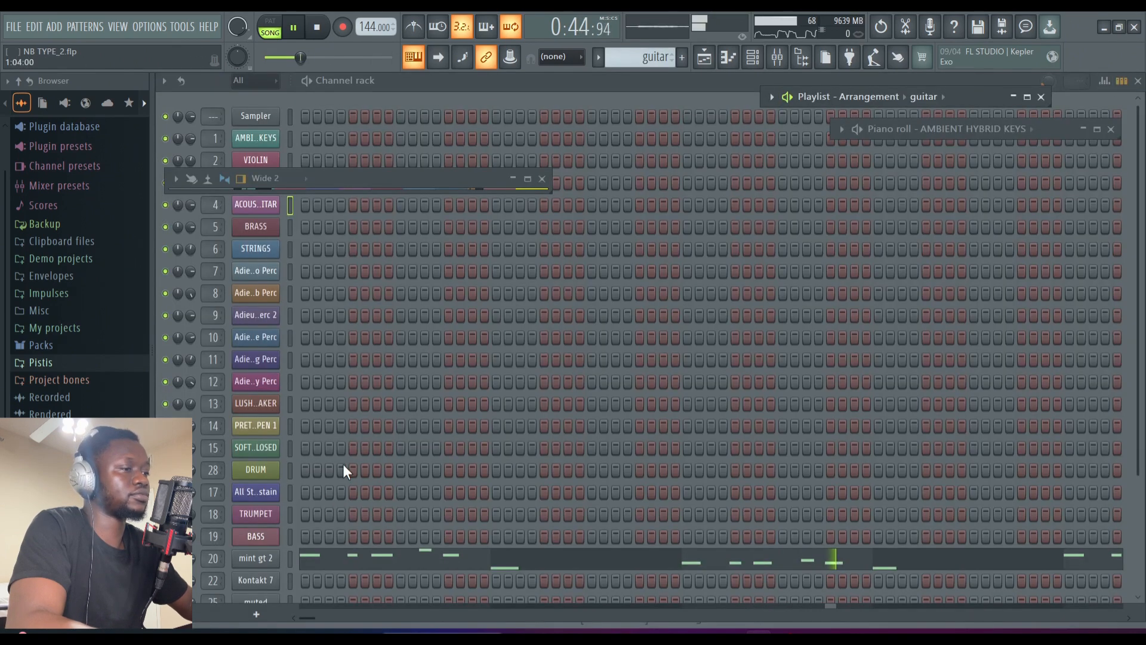
{"action": "left_click", "coordinate": [268, 557]}
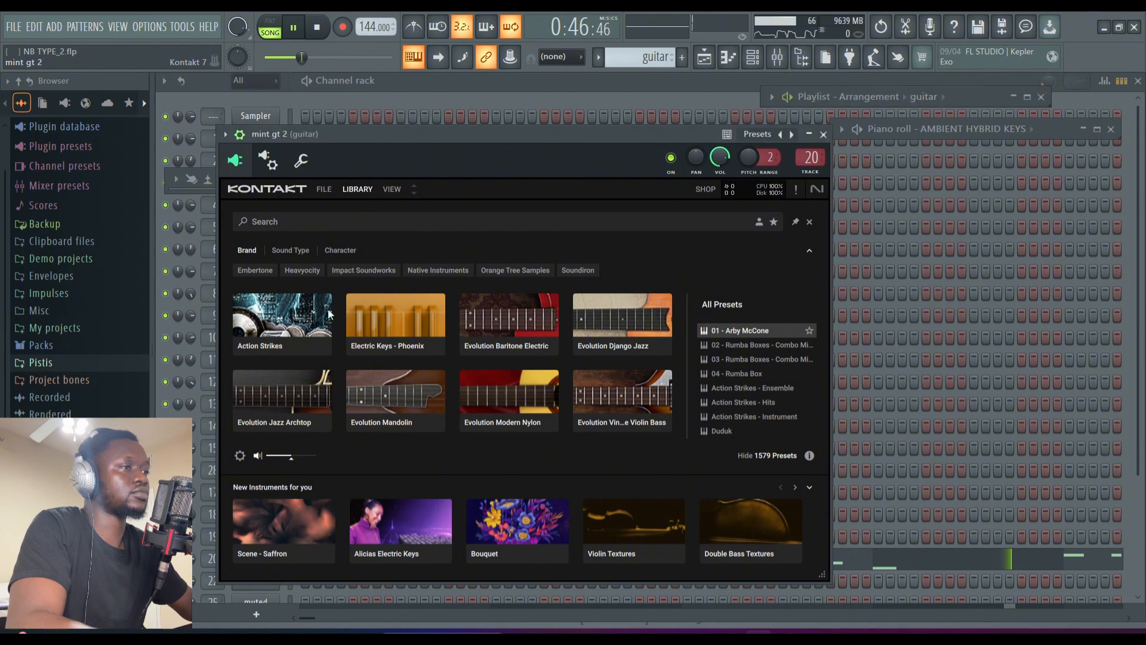
{"action": "left_click", "coordinate": [357, 189]}
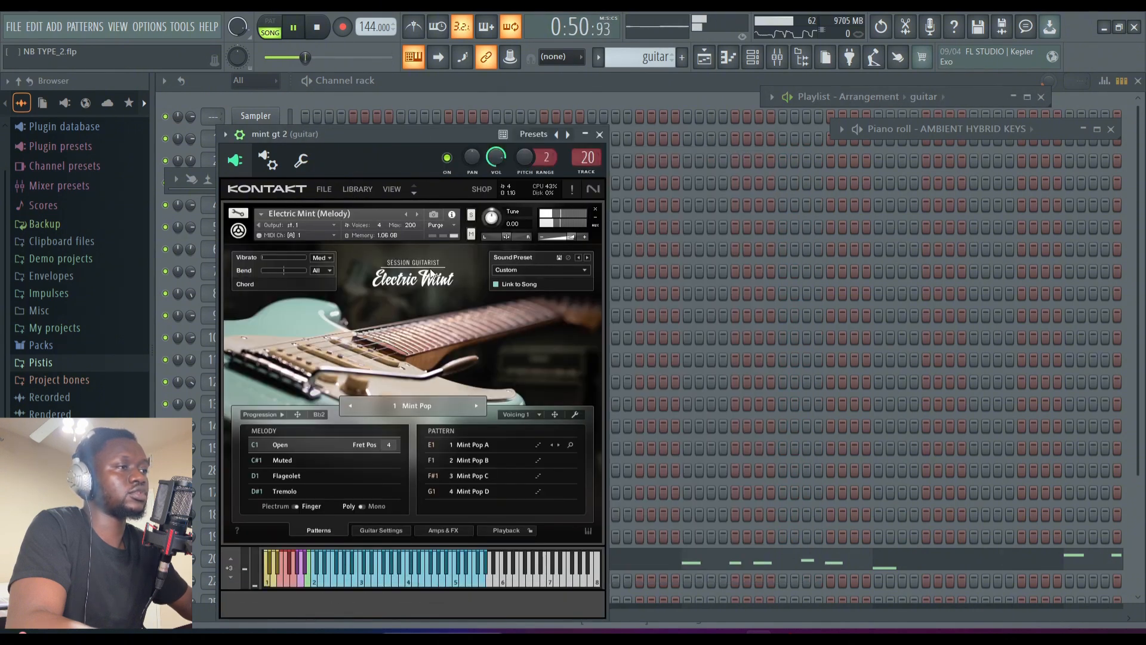
{"action": "left_click", "coordinate": [600, 135]}
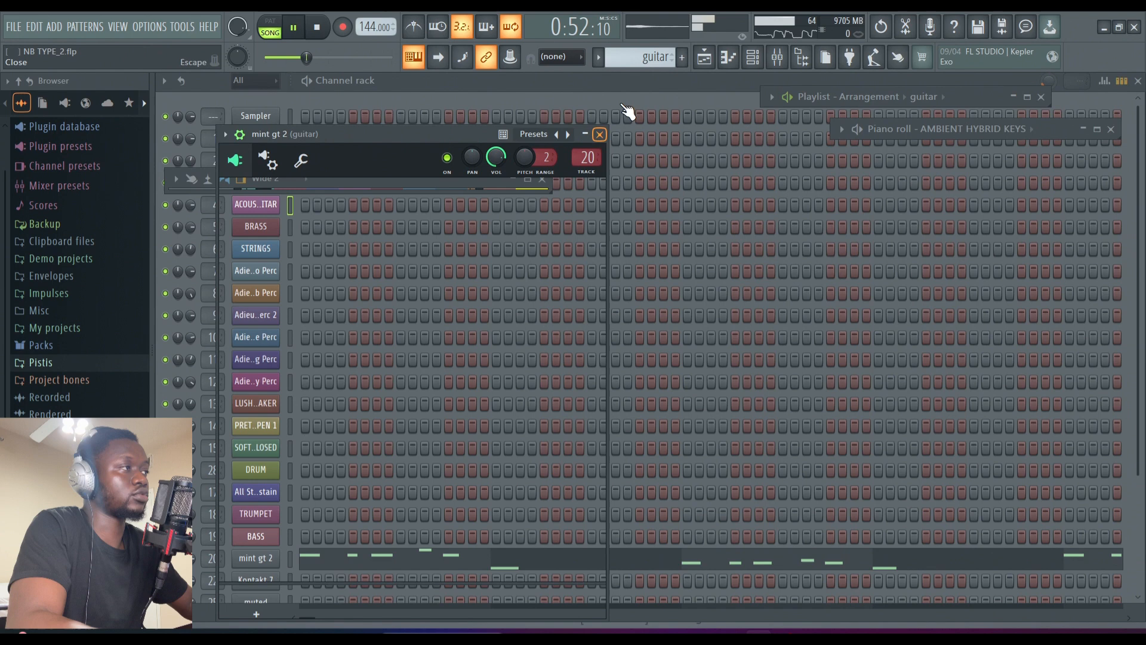
{"action": "left_click", "coordinate": [705, 57]}
{"action": "left_click", "coordinate": [712, 62]}
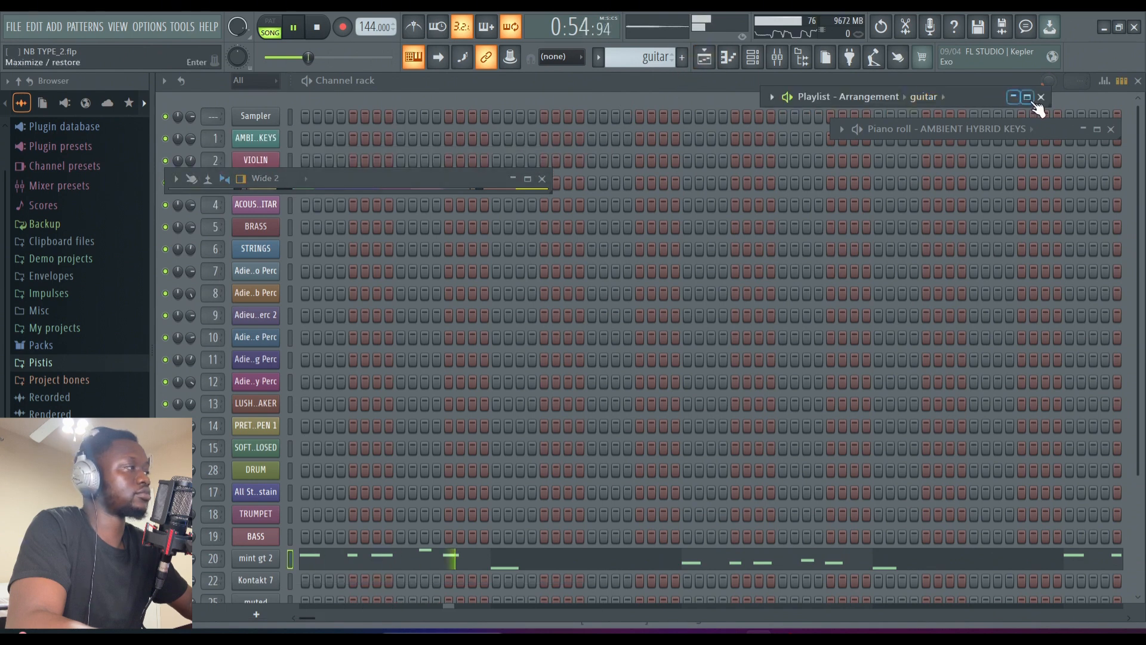
{"action": "left_click", "coordinate": [1018, 97]}
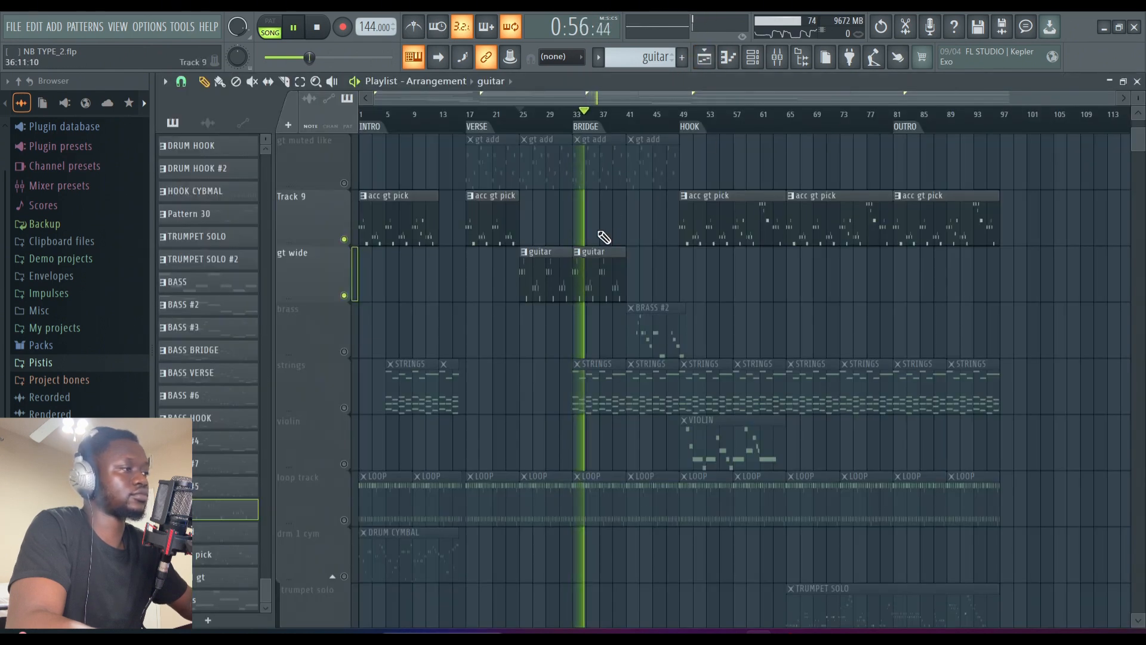
{"action": "key", "text": "space"}
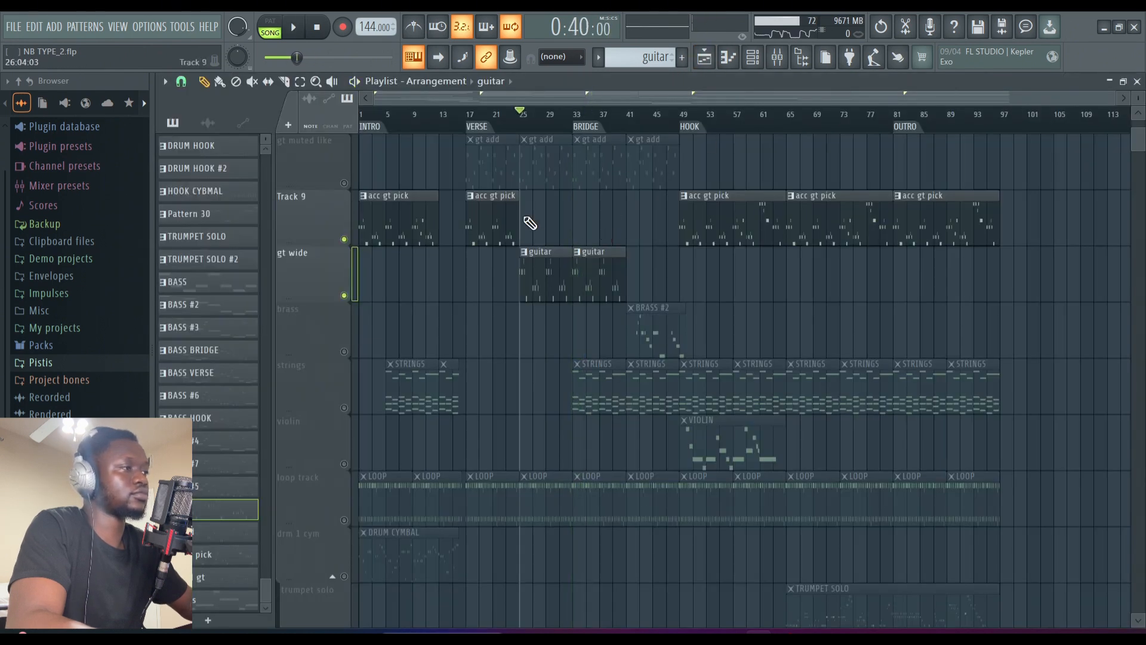
Unmute the gt muted like track, move the song position to the VERSE marker, and play the gt add pattern in pattern mode.
{"action": "scroll", "coordinate": [310, 203], "scroll_direction": "up", "scroll_amount": 1}
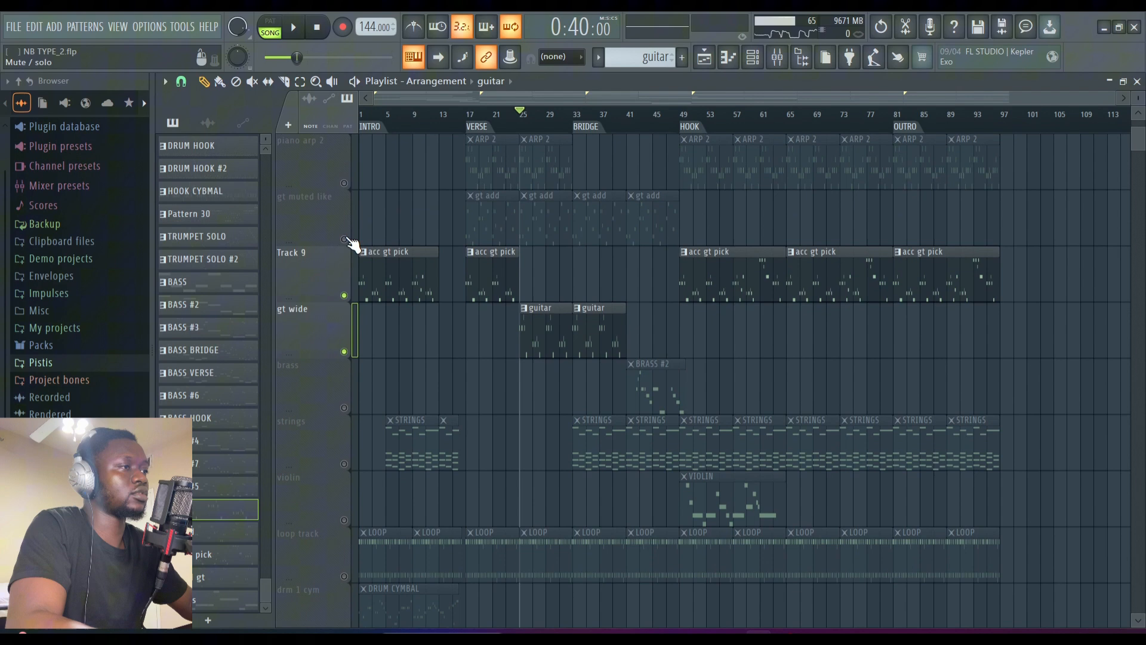
{"action": "left_click", "coordinate": [486, 204]}
{"action": "left_click", "coordinate": [345, 239]}
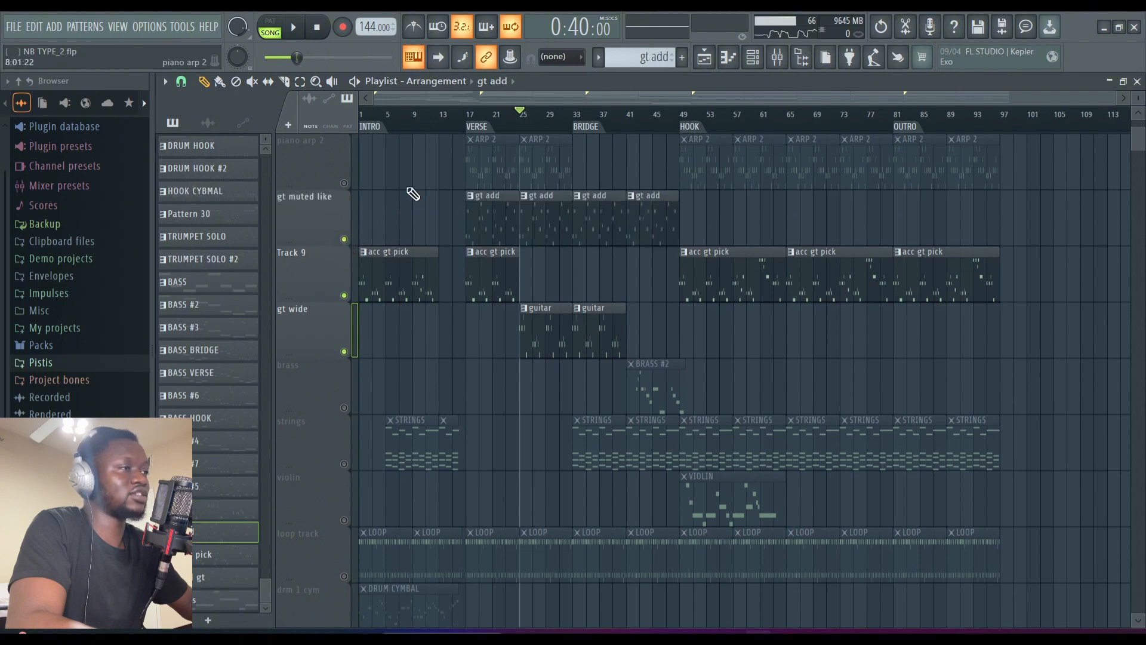
{"action": "left_click", "coordinate": [470, 126]}
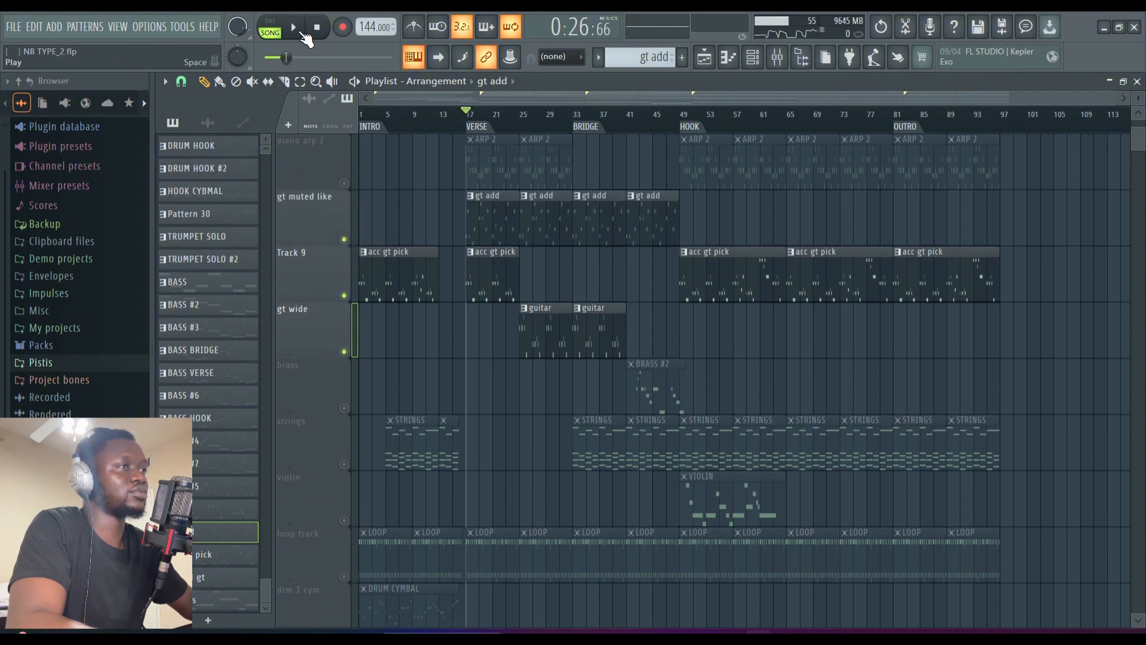
{"action": "left_click", "coordinate": [270, 24]}
{"action": "key", "text": "space"}
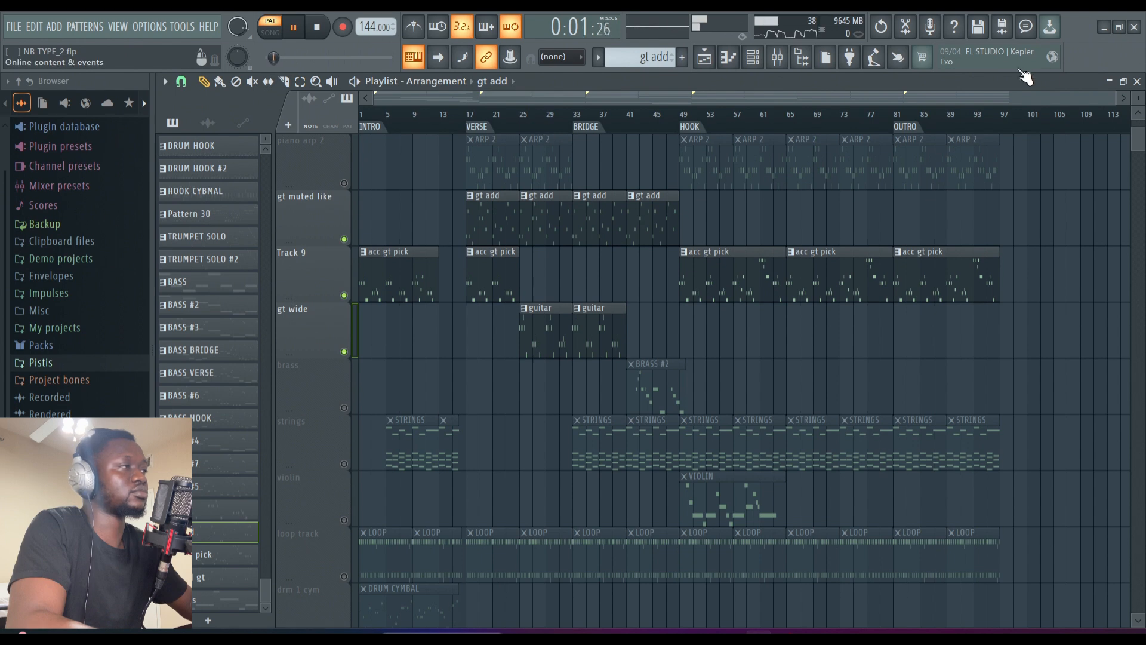
Inspect the Kontakt 7 channel's instrument used by the gt add pattern, close it, and return to the playlist.
{"action": "left_click", "coordinate": [1109, 81]}
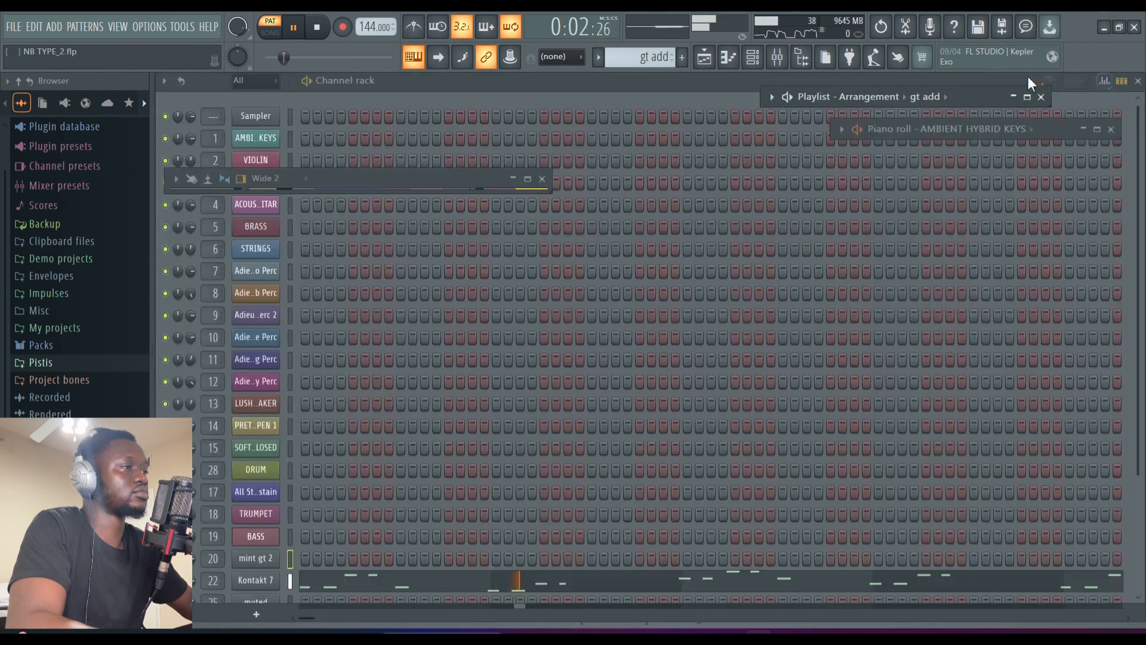
{"action": "left_click", "coordinate": [276, 580]}
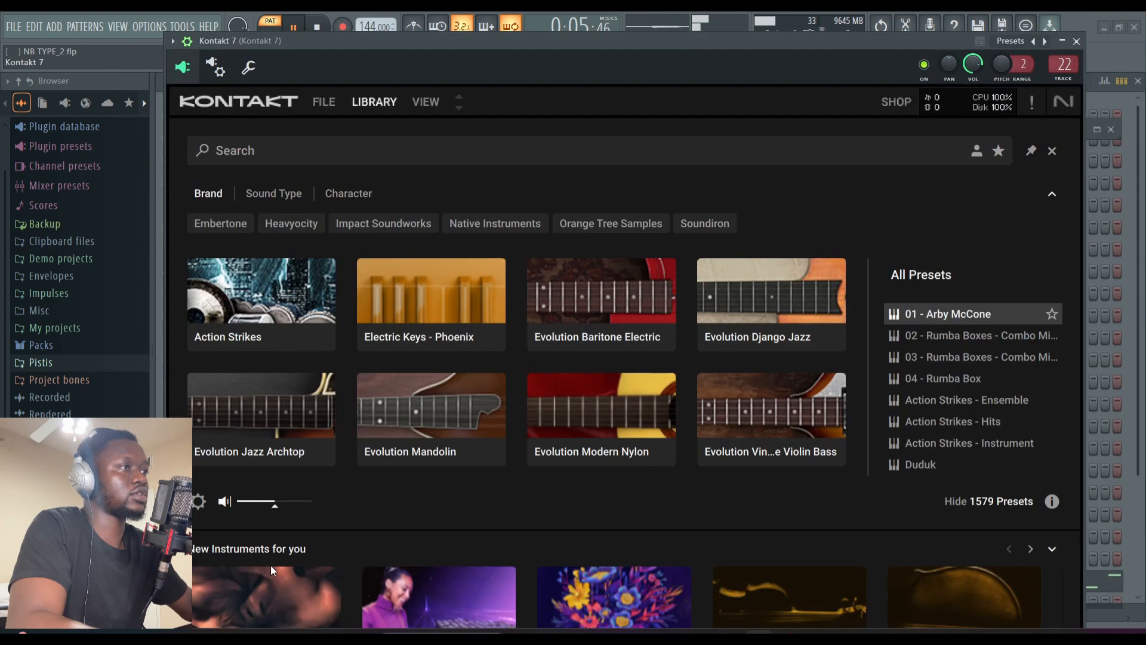
{"action": "left_click", "coordinate": [373, 102]}
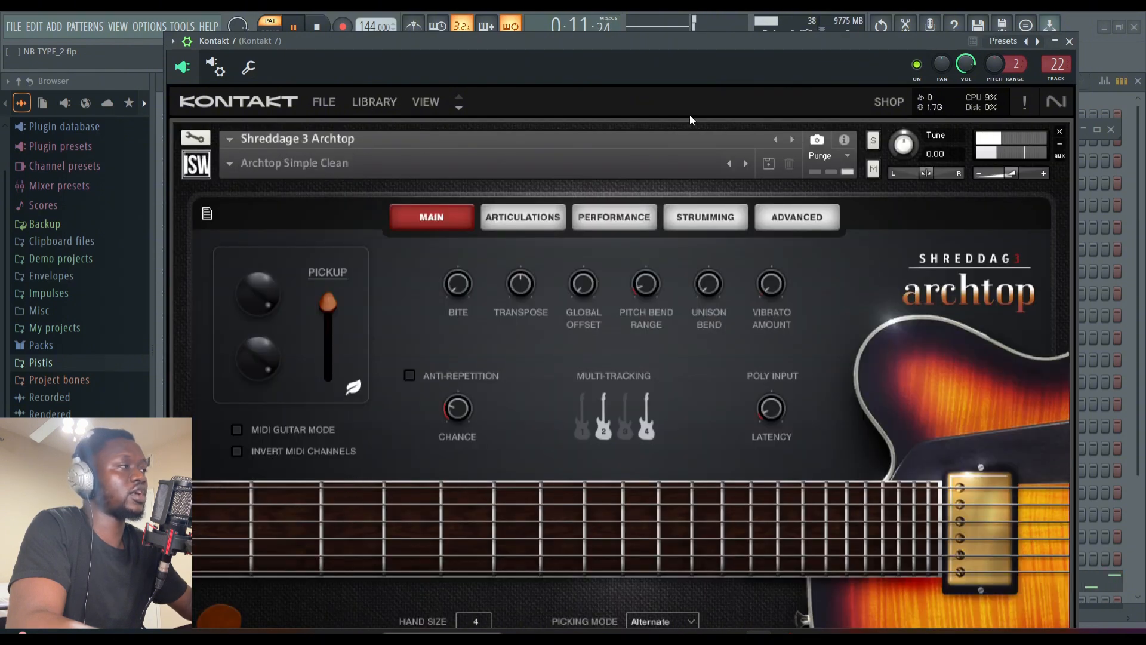
{"action": "left_click", "coordinate": [1068, 41]}
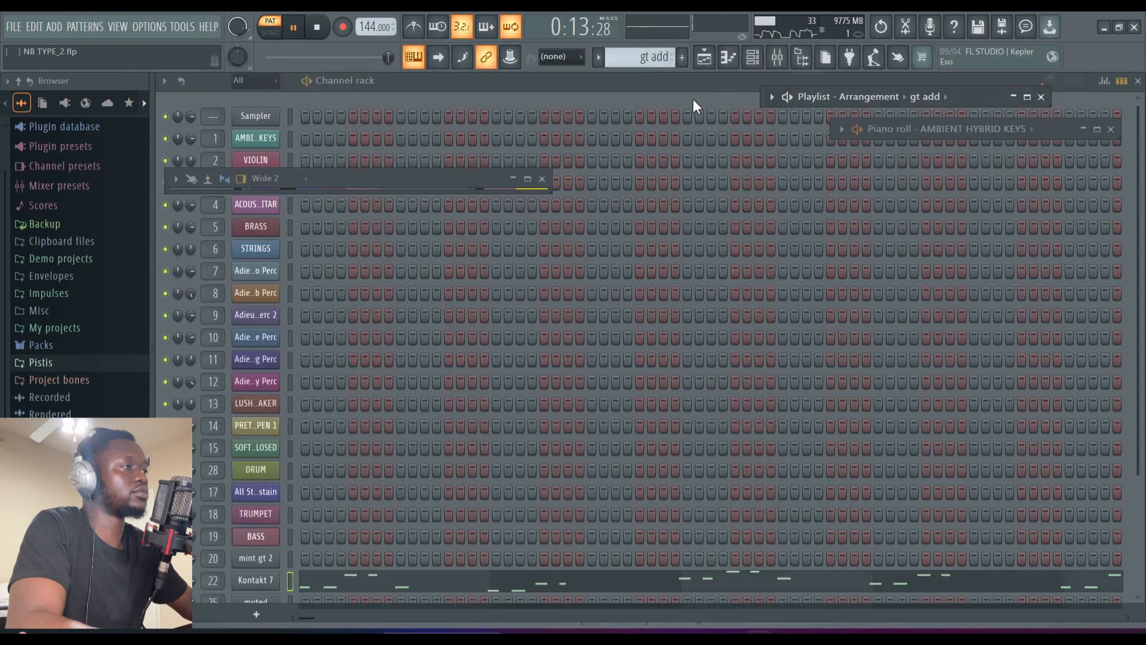
{"action": "left_click", "coordinate": [704, 56]}
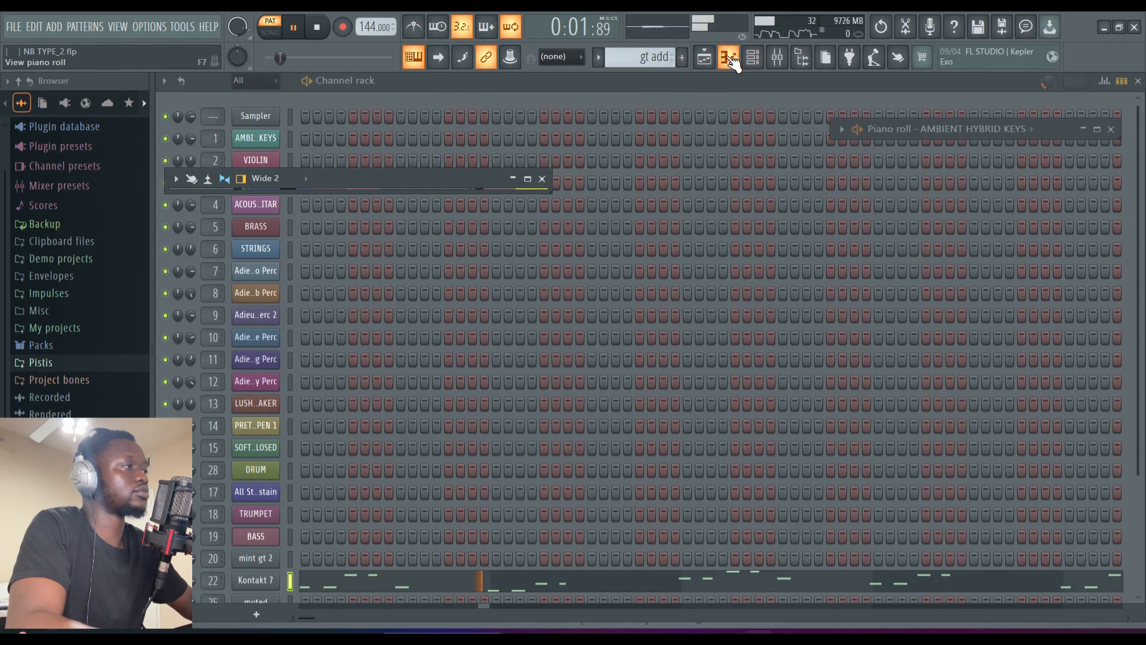
{"action": "left_click", "coordinate": [704, 56]}
{"action": "left_click", "coordinate": [1024, 96]}
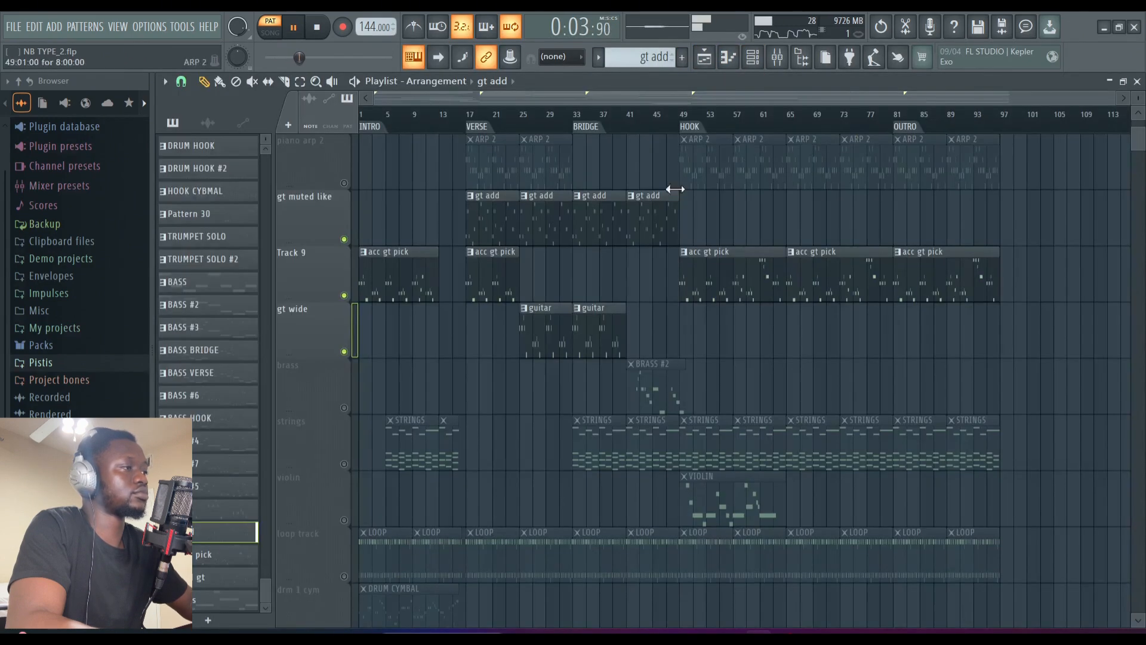
Select the muted gt clip on the muted track so its pattern plays in pattern mode.
{"action": "scroll", "coordinate": [436, 186], "scroll_direction": "up", "scroll_amount": 5}
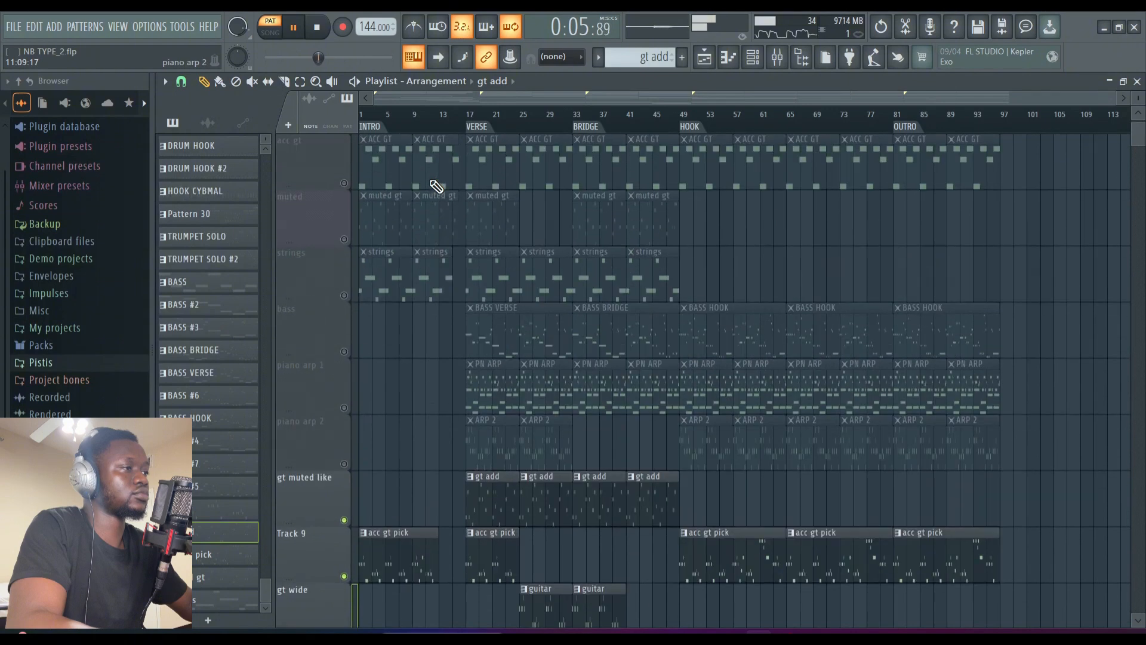
{"action": "scroll", "coordinate": [435, 185], "scroll_direction": "up", "scroll_amount": 1}
{"action": "left_click", "coordinate": [370, 266]}
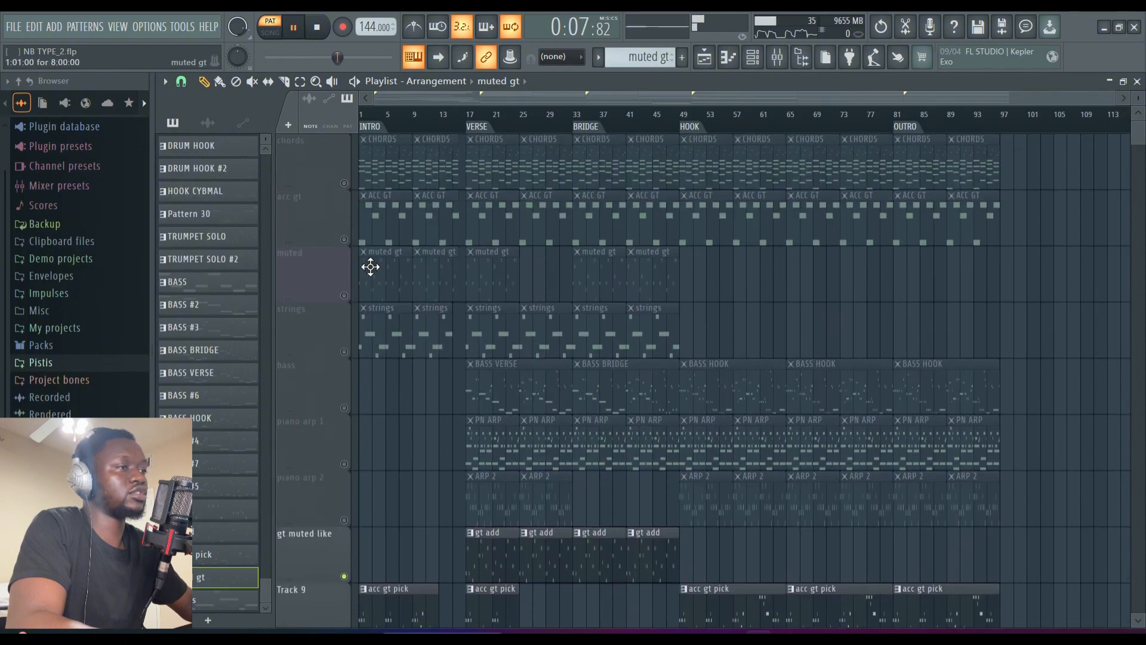
Inspect the muted channel's Nexus instrument used by the muted gt pattern, close it, and return to the playlist.
{"action": "left_click", "coordinate": [1108, 81]}
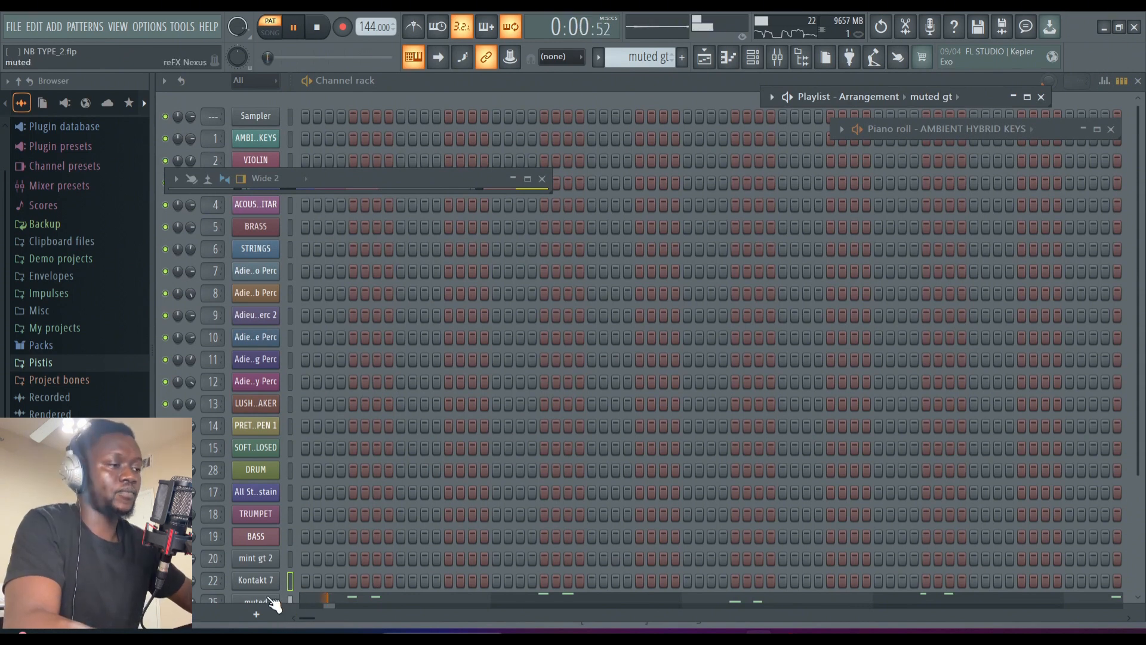
{"action": "scroll", "coordinate": [275, 597], "scroll_direction": "down", "scroll_amount": 3}
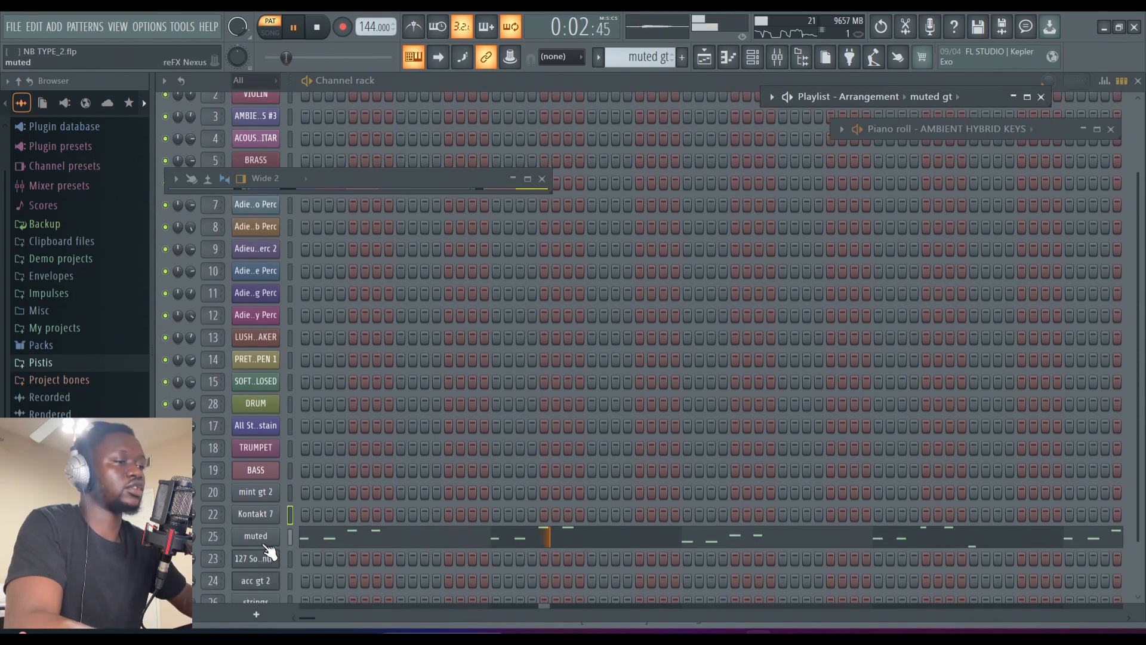
{"action": "left_click", "coordinate": [265, 542]}
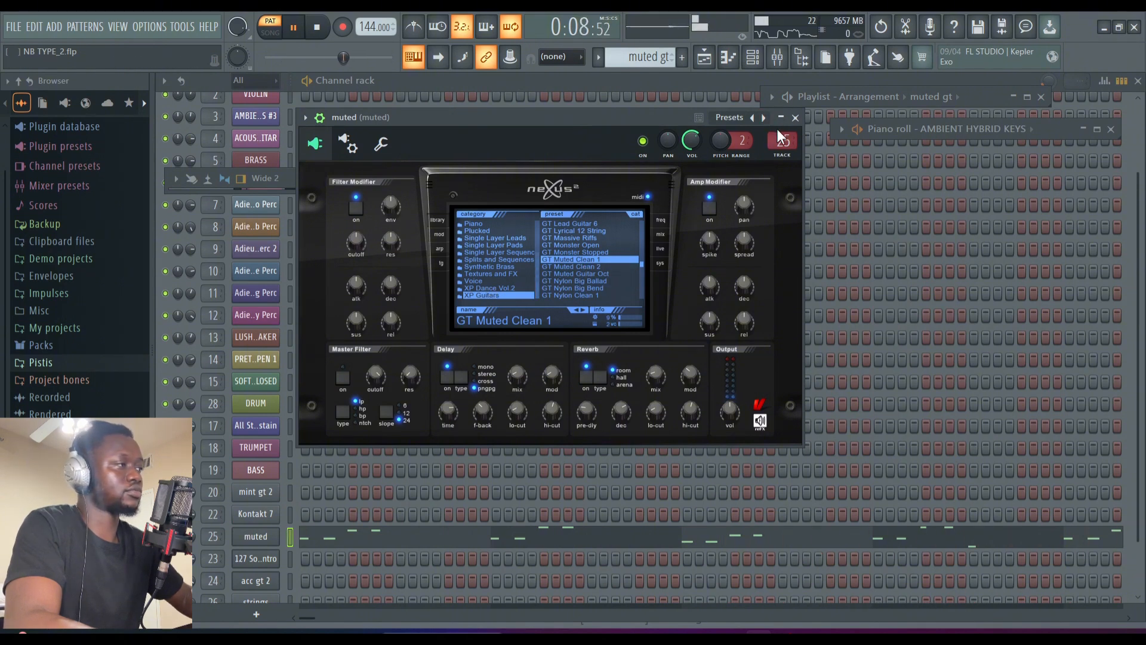
{"action": "left_click", "coordinate": [795, 118]}
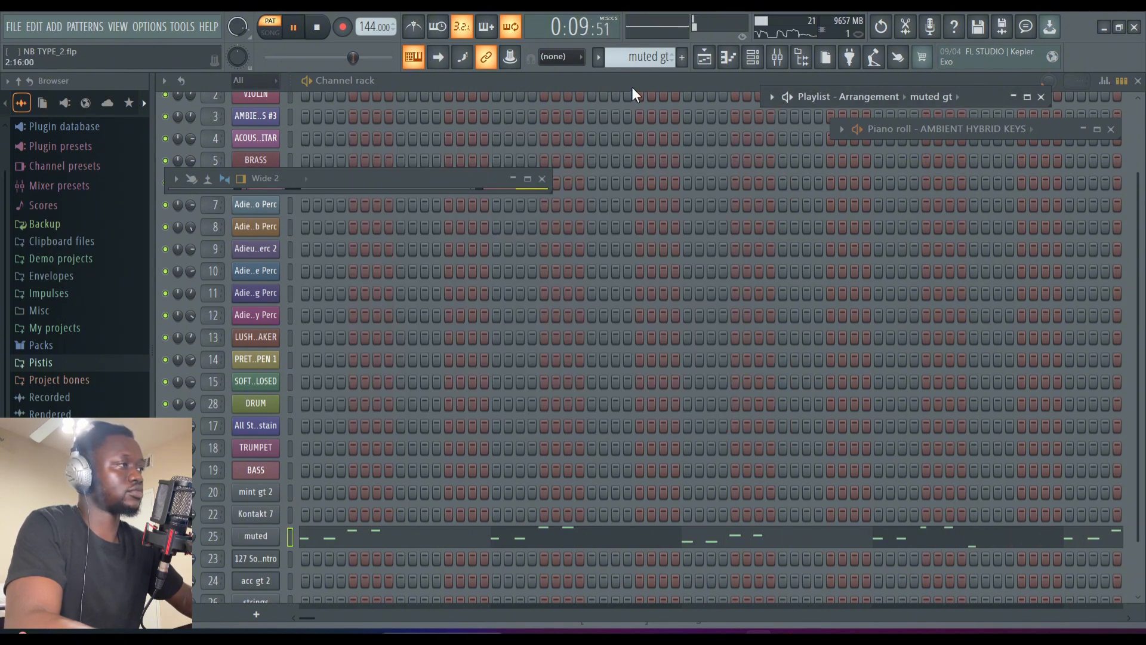
{"action": "left_click", "coordinate": [703, 57]}
{"action": "left_click", "coordinate": [704, 56]}
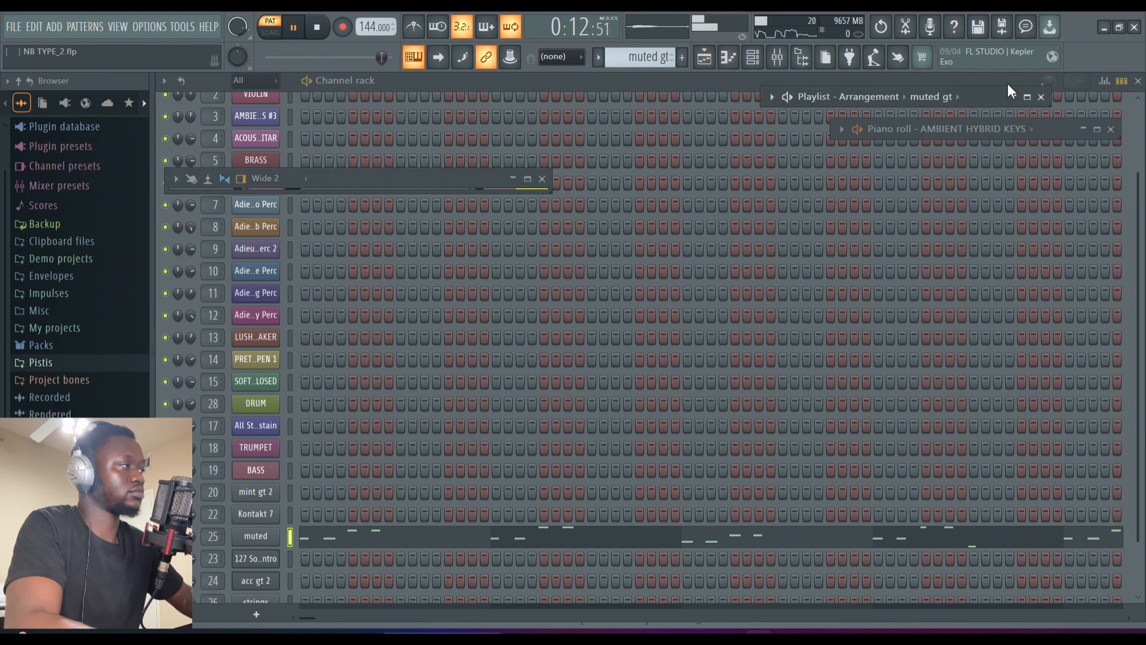
{"action": "left_click", "coordinate": [1027, 96]}
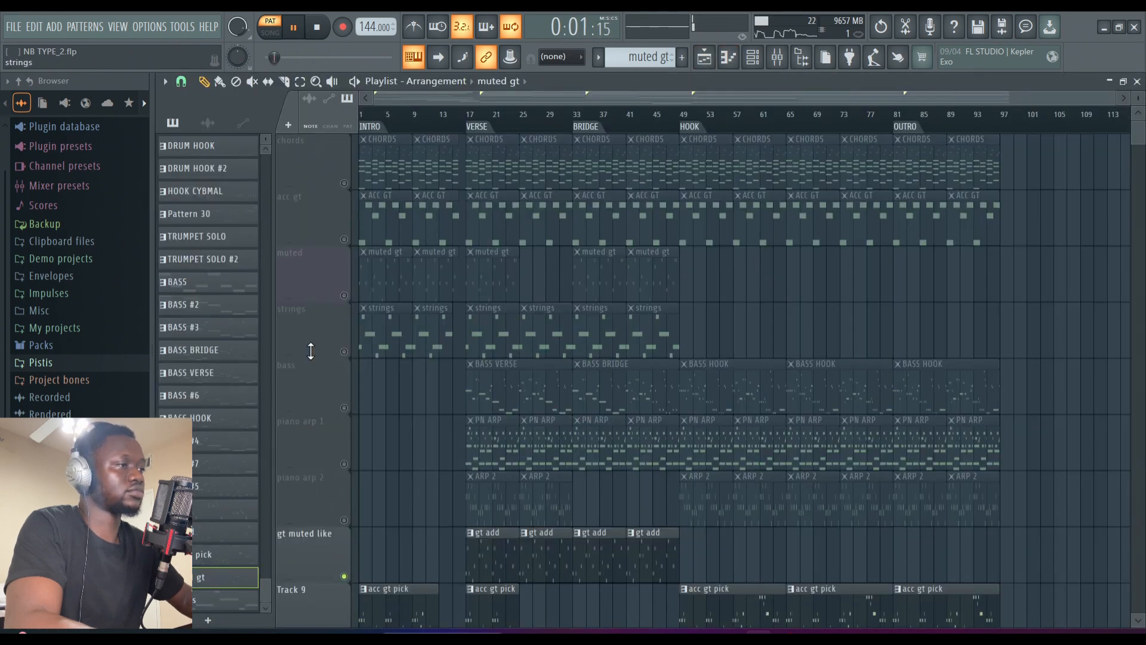
Solo the upper strings track, select its first strings clip, and play the song from the INTRO in song mode.
{"action": "left_click", "coordinate": [345, 352], "text": "ctrl"}
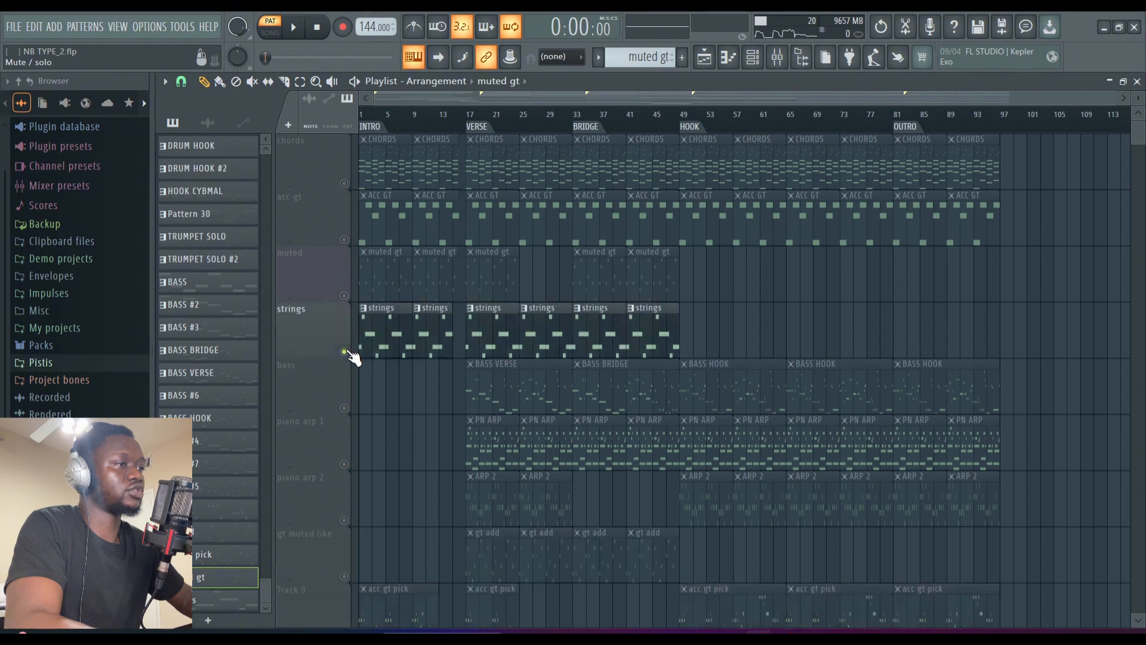
{"action": "left_click", "coordinate": [378, 332]}
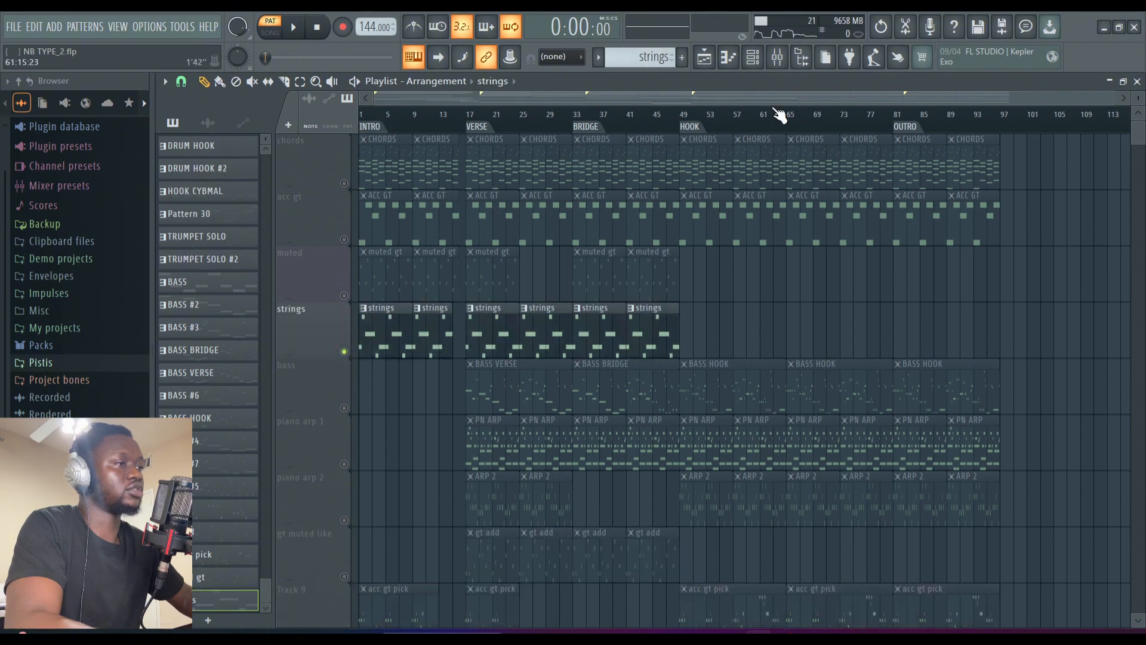
{"action": "left_click_drag", "start_coordinate": [1114, 95], "coordinate": [827, 94]}
{"action": "key", "text": "space"}
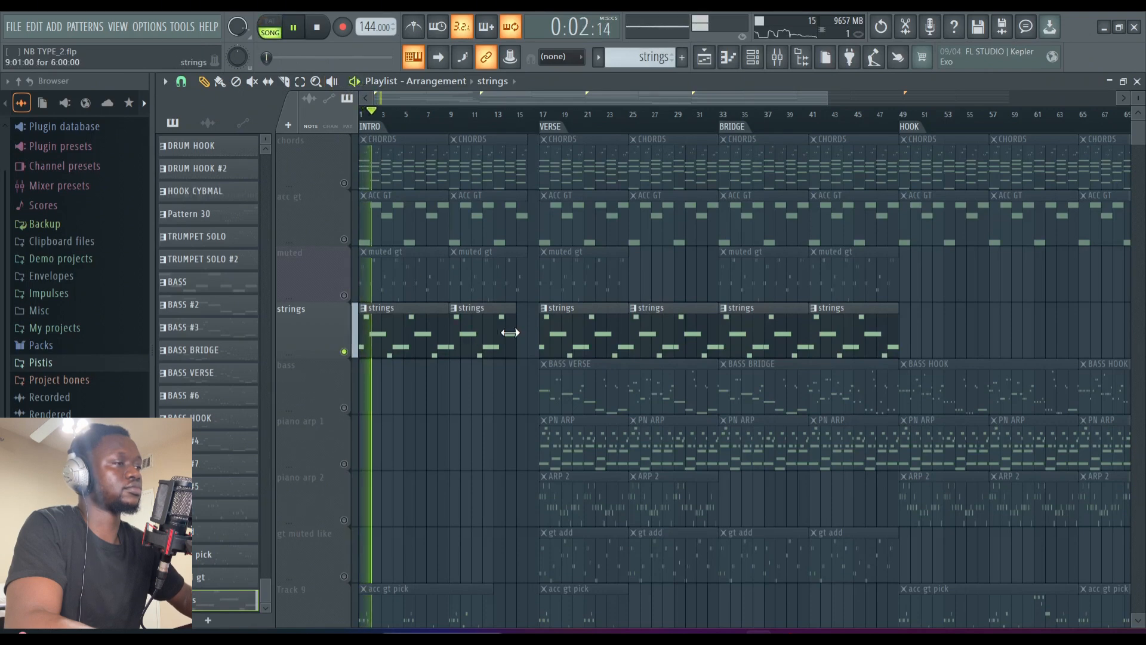
Inspect the lowercase strings channel's Nexus instrument, close it, return to the playlist, and stop playback.
{"action": "scroll", "coordinate": [506, 322], "scroll_direction": "down", "scroll_amount": 1}
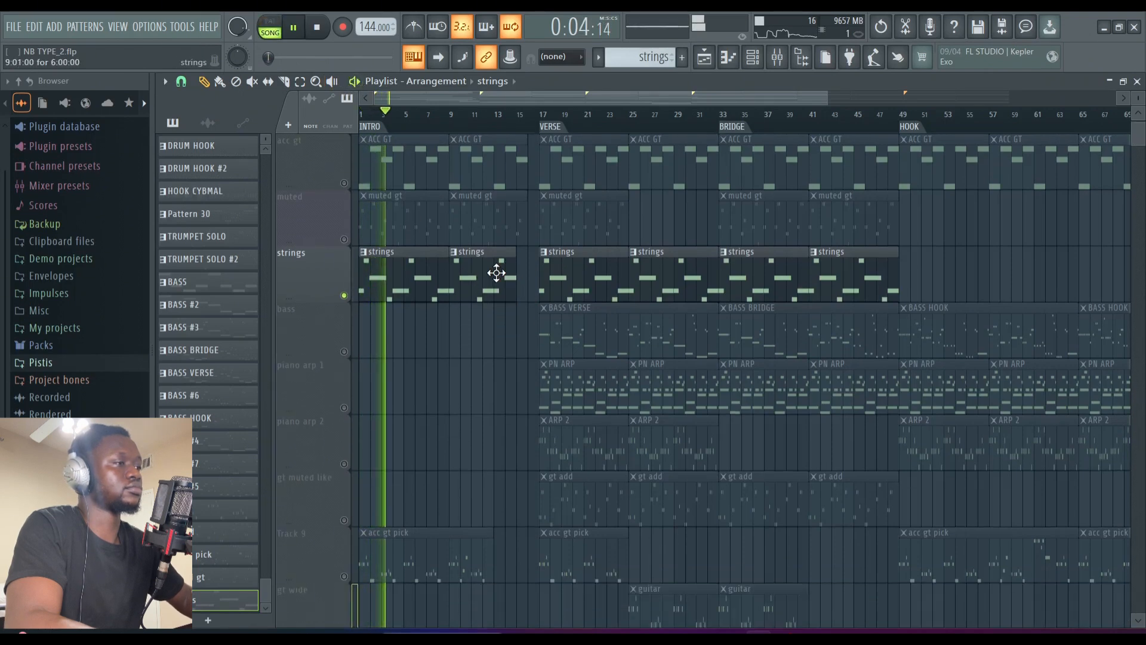
{"action": "key", "text": "F6"}
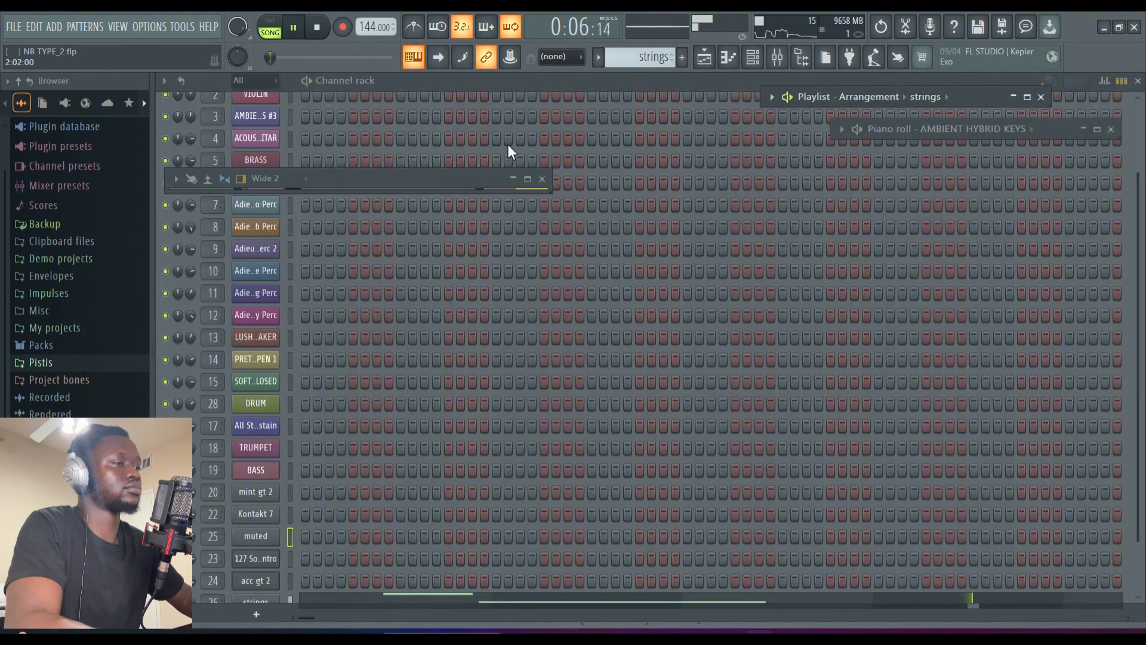
{"action": "scroll", "coordinate": [317, 414], "scroll_direction": "down", "scroll_amount": 2}
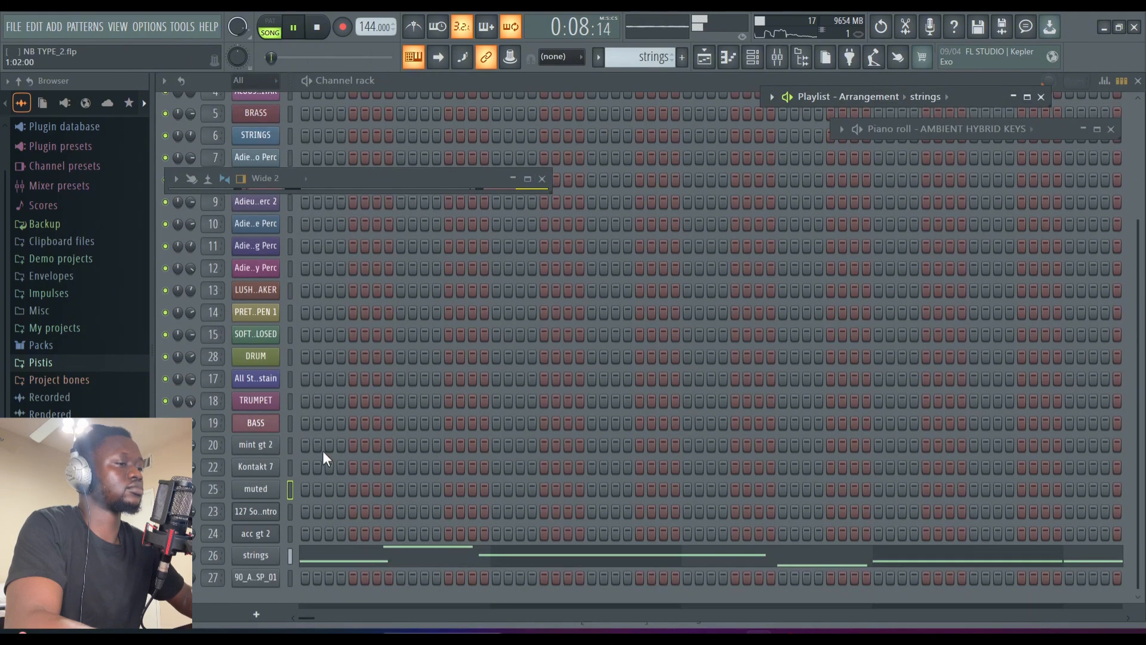
{"action": "left_click", "coordinate": [273, 556]}
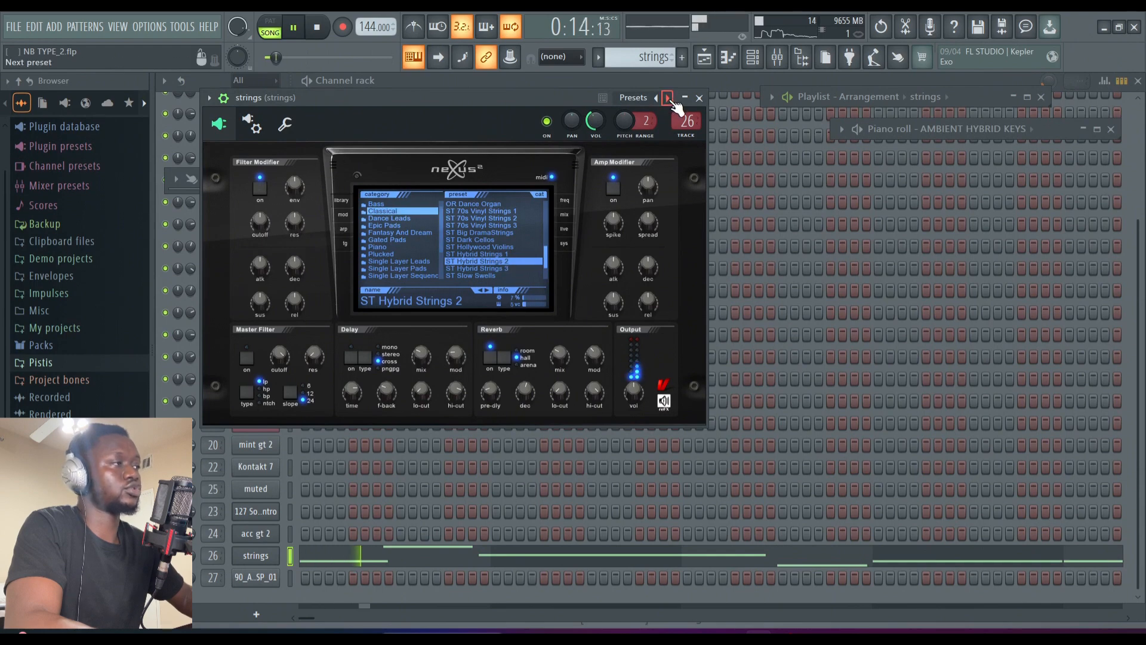
{"action": "left_click", "coordinate": [698, 97]}
{"action": "left_click", "coordinate": [704, 57]}
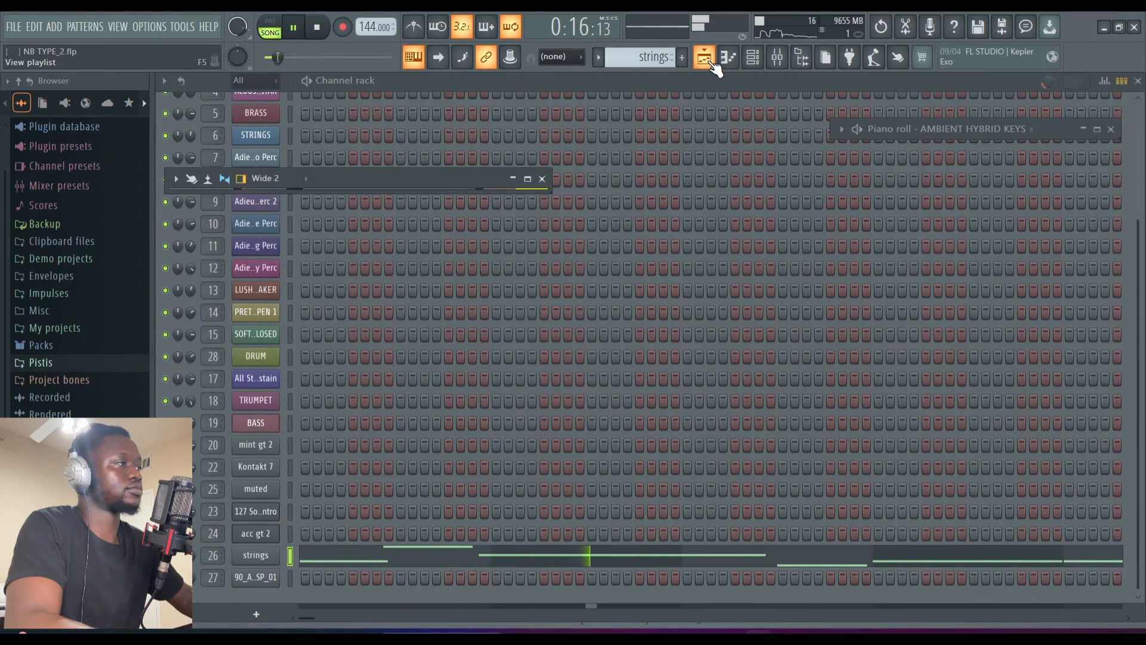
{"action": "left_click", "coordinate": [712, 62]}
{"action": "left_click", "coordinate": [1018, 97]}
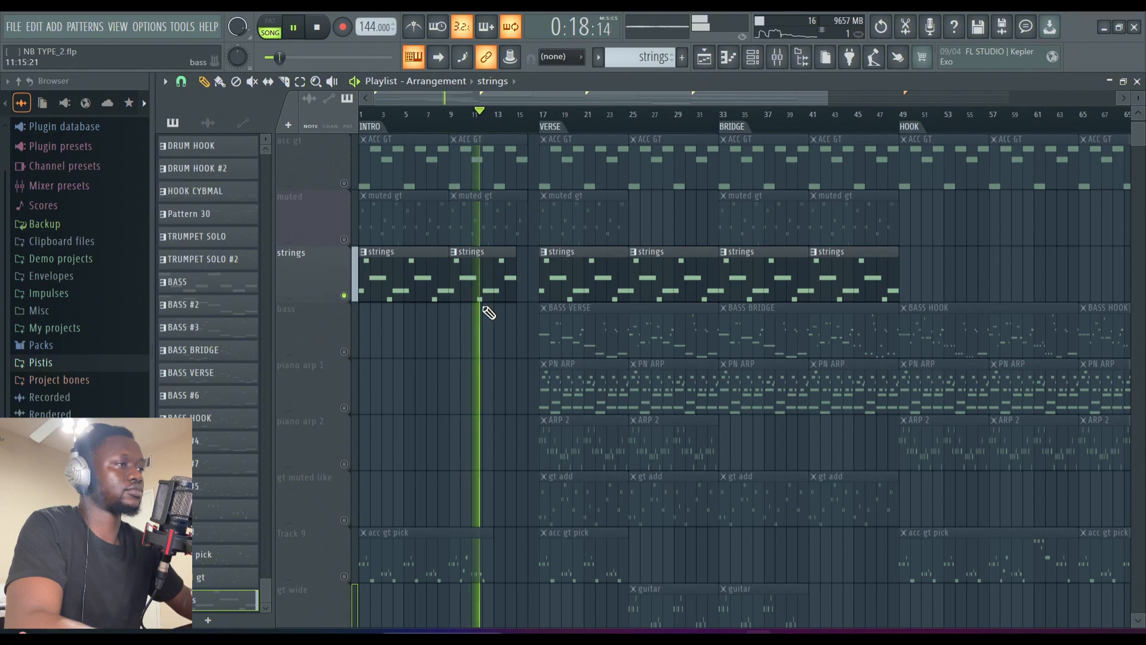
{"action": "key", "text": "space"}
Select the uppercase STRINGS clip on the lower strings track and play its pattern in pattern mode from the channel rack.
{"action": "scroll", "coordinate": [488, 312], "scroll_direction": "up", "scroll_amount": 1}
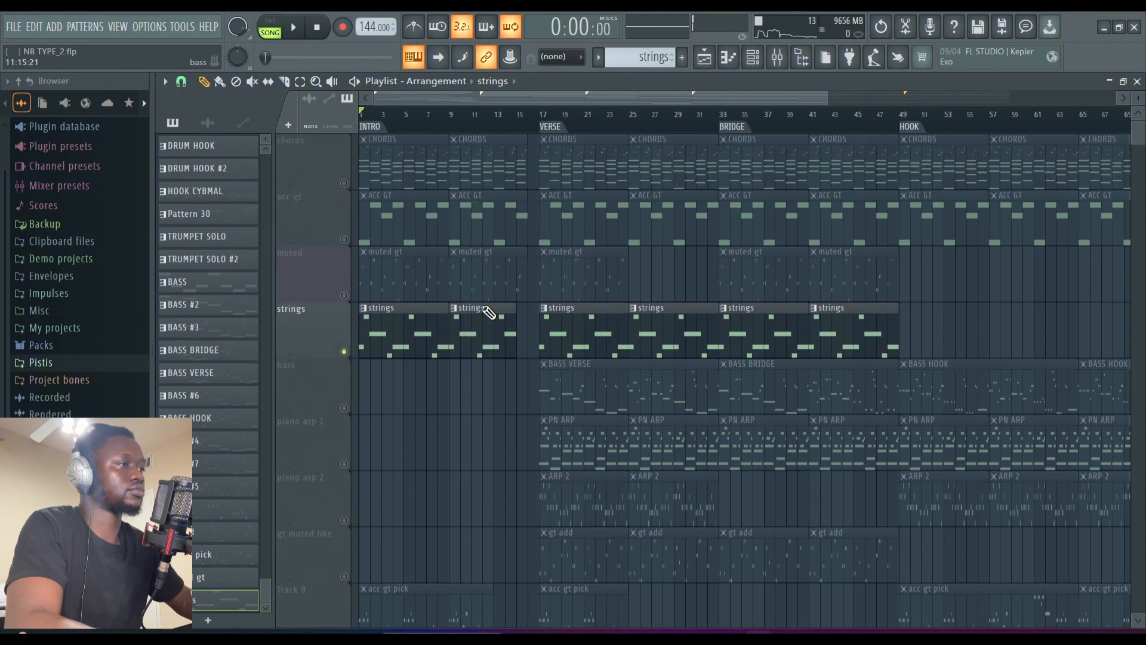
{"action": "scroll", "coordinate": [488, 312], "scroll_direction": "down", "scroll_amount": 4}
{"action": "scroll", "coordinate": [488, 313], "scroll_direction": "down", "scroll_amount": 5}
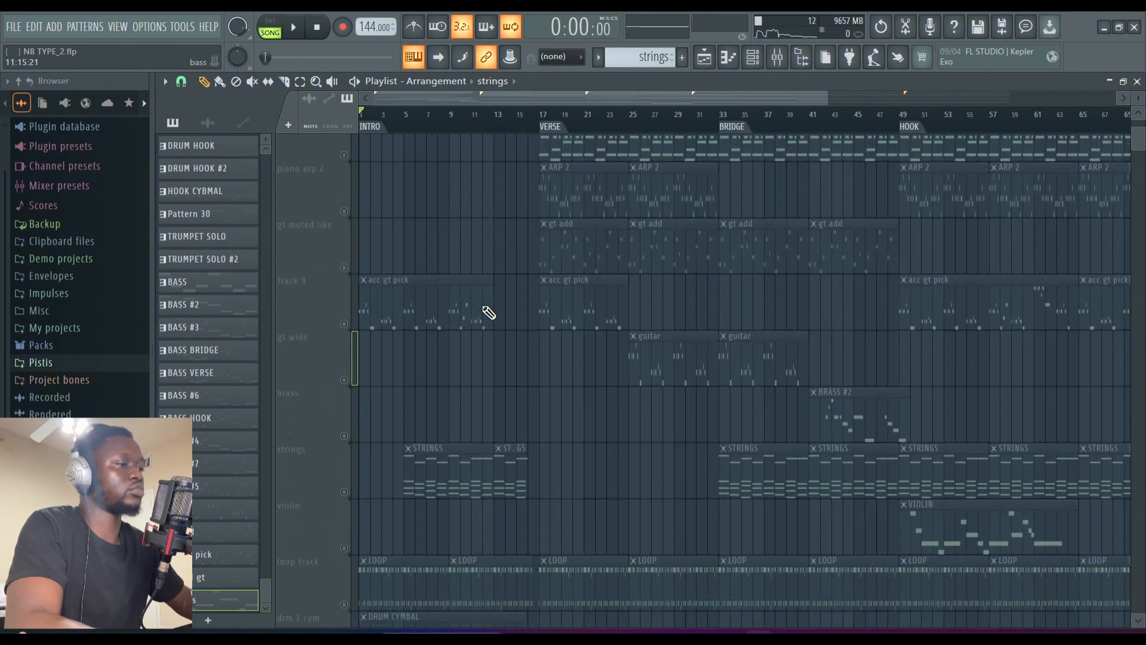
{"action": "left_click", "coordinate": [481, 279]}
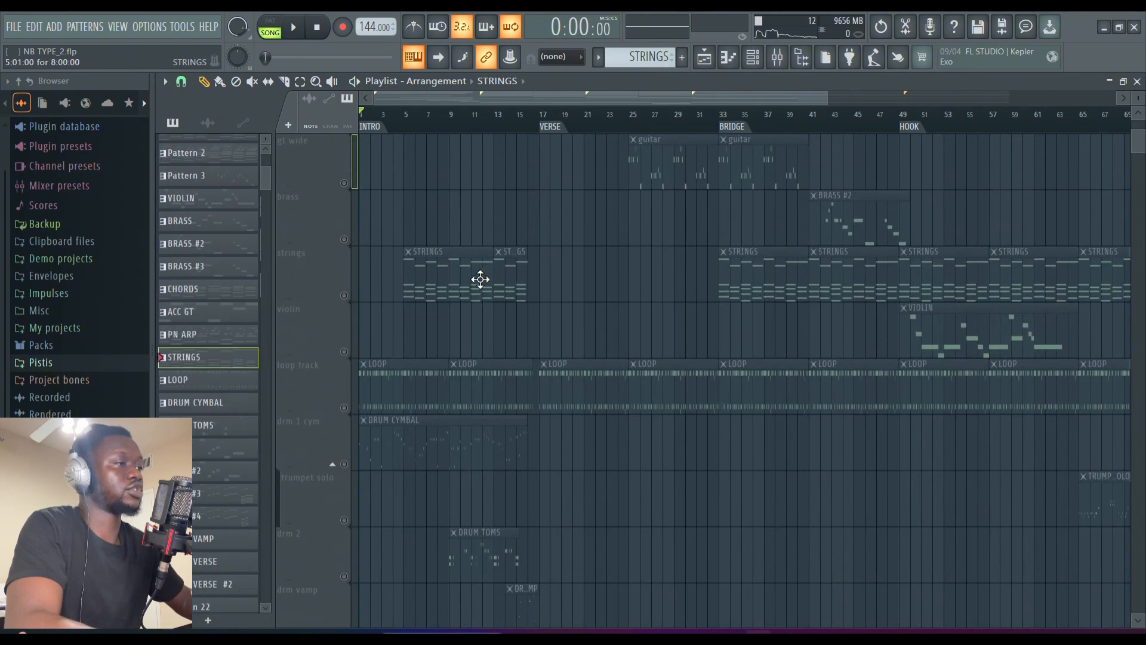
{"action": "left_click", "coordinate": [1110, 82]}
{"action": "left_click", "coordinate": [308, 81]}
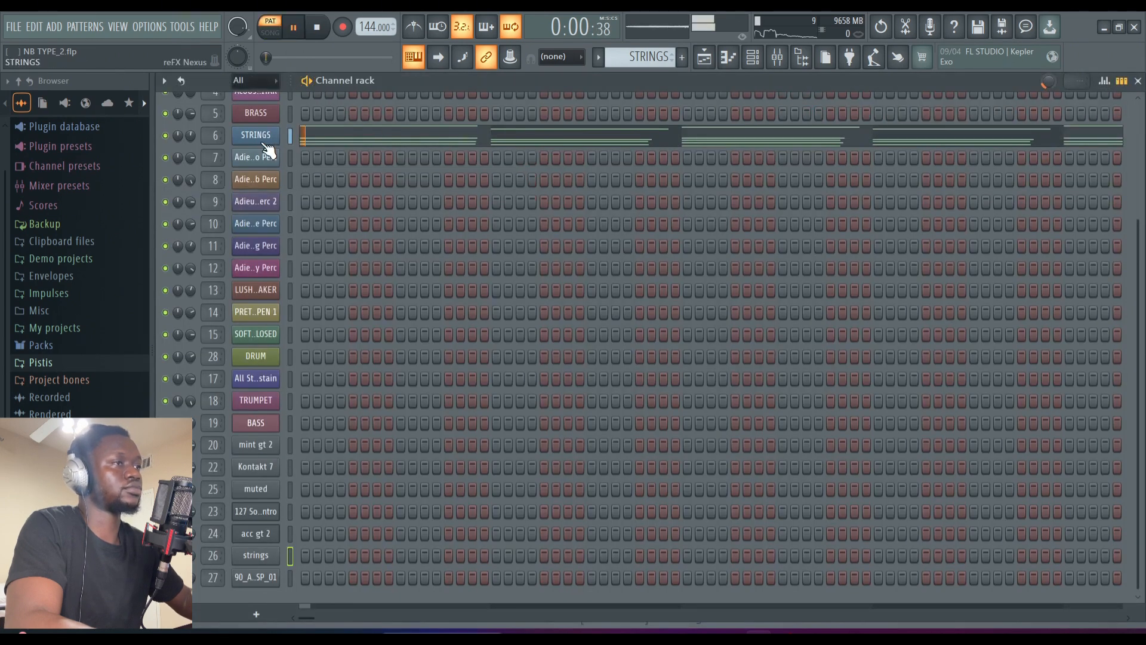
Inspect the uppercase STRINGS channel's Nexus instrument, close it, return to the playlist, and stop playback.
{"action": "left_click", "coordinate": [270, 137]}
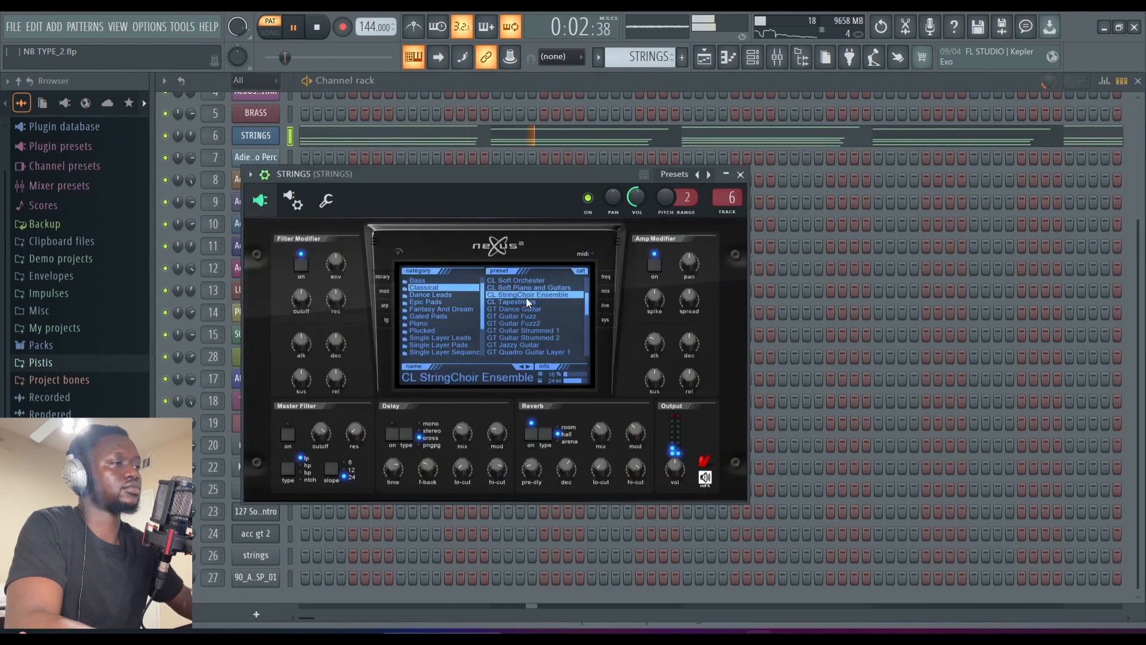
{"action": "key", "text": "space"}
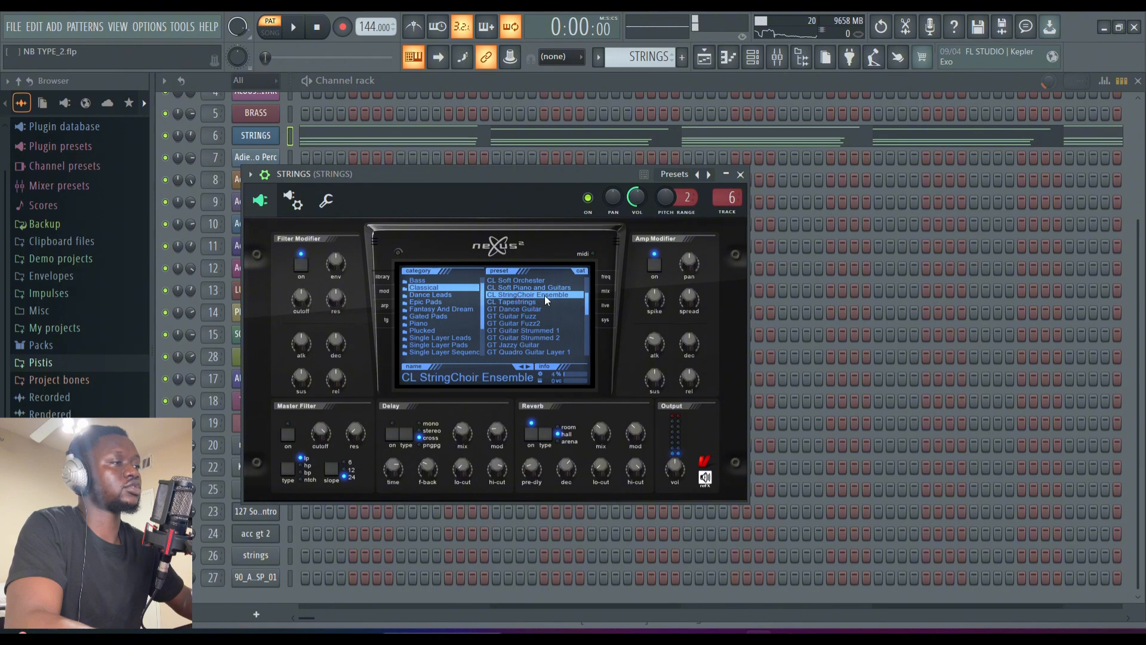
{"action": "left_click", "coordinate": [740, 175]}
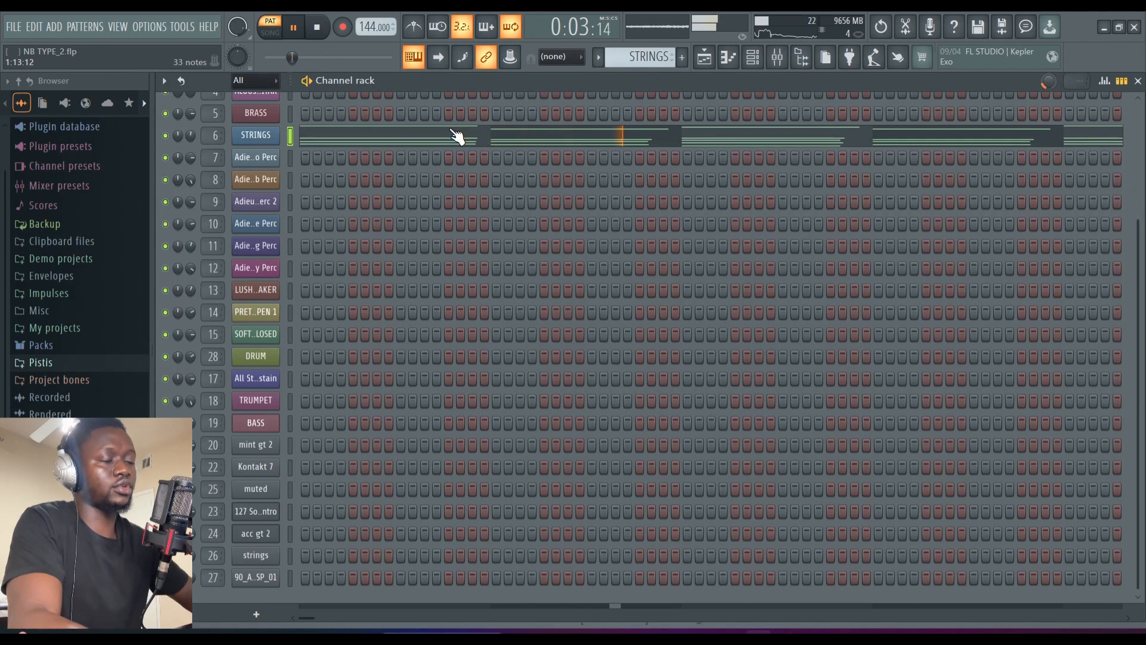
{"action": "left_click", "coordinate": [704, 57]}
{"action": "left_click", "coordinate": [1027, 97]}
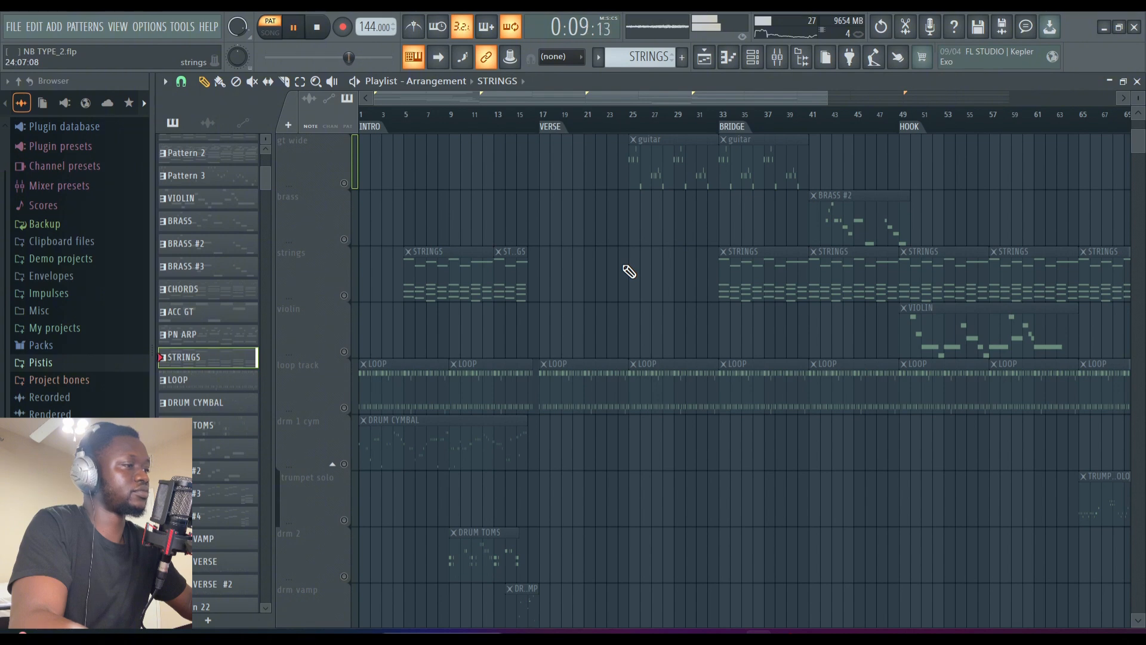
{"action": "scroll", "coordinate": [629, 271], "scroll_direction": "up", "scroll_amount": 6}
{"action": "key", "text": "space"}
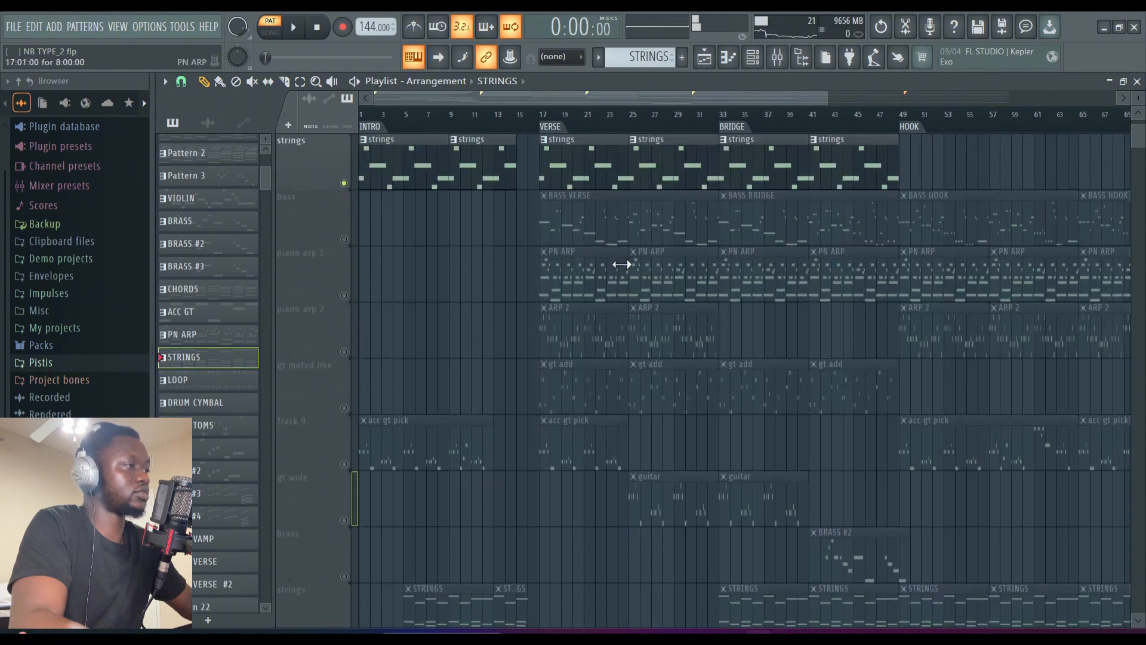
Select the VIOLIN clip at the HOOK marker and play its pattern in pattern mode from the channel rack.
{"action": "left_click_drag", "start_coordinate": [604, 98], "coordinate": [711, 98]}
{"action": "scroll", "coordinate": [748, 185], "scroll_direction": "up", "scroll_amount": 3}
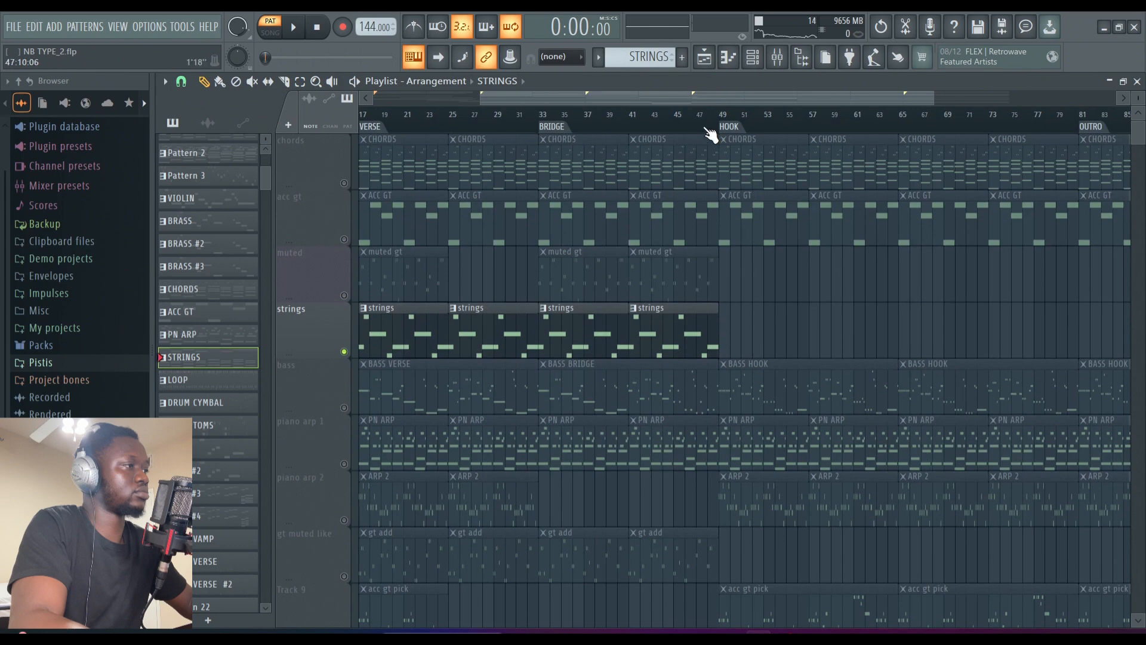
{"action": "scroll", "coordinate": [776, 283], "scroll_direction": "down", "scroll_amount": 6}
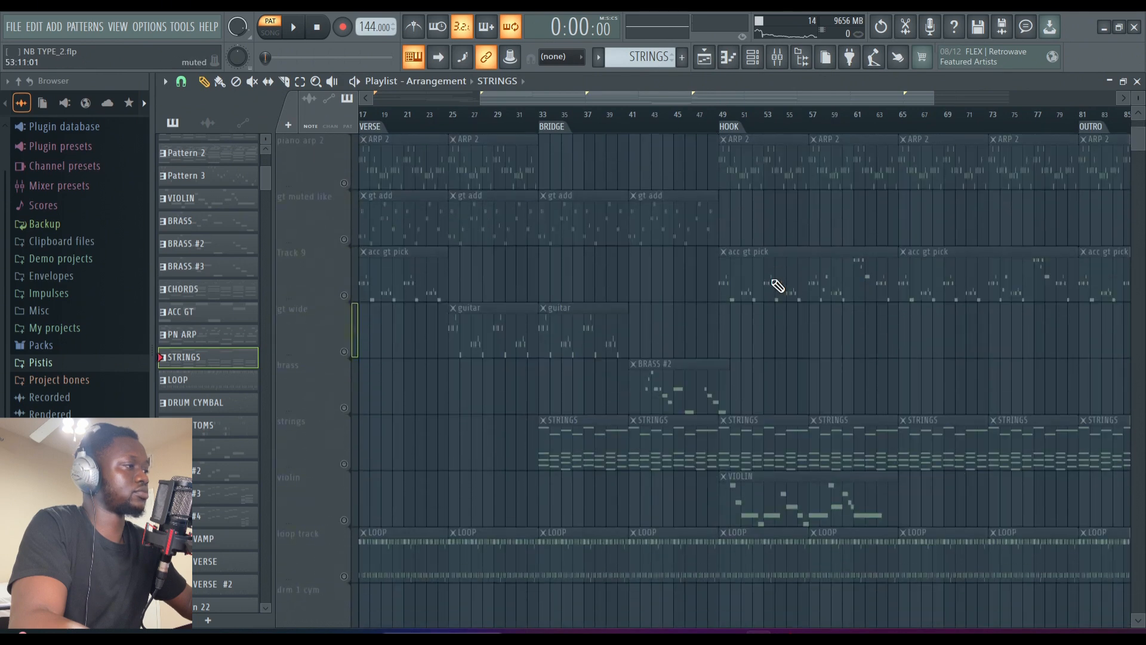
{"action": "scroll", "coordinate": [778, 285], "scroll_direction": "down", "scroll_amount": 2}
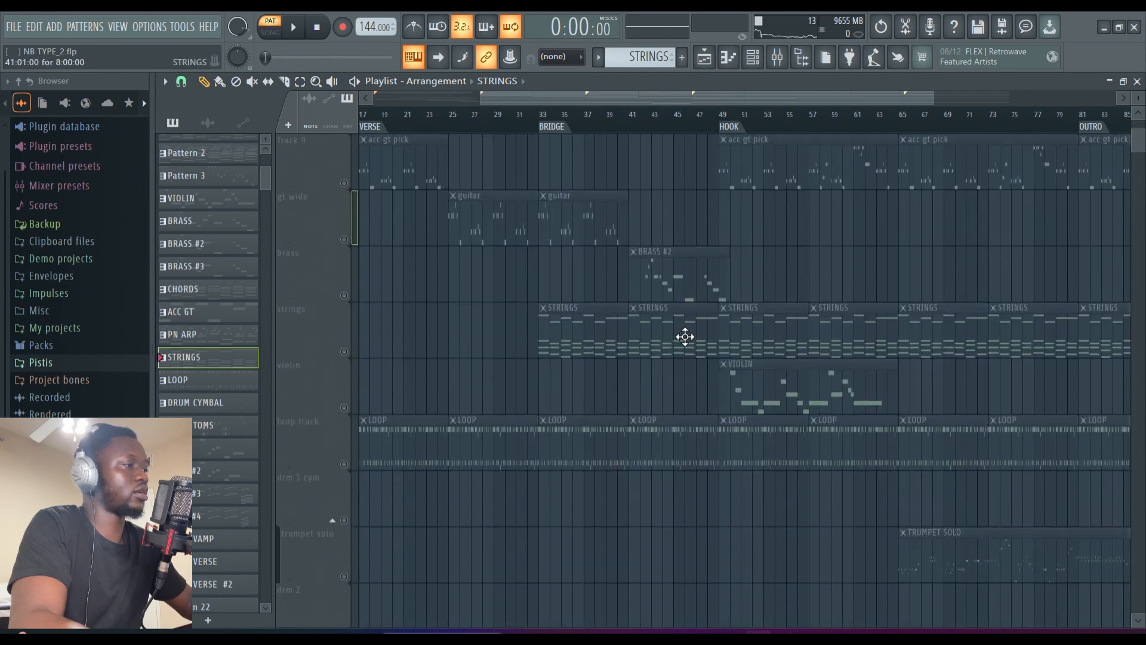
{"action": "left_click", "coordinate": [776, 397]}
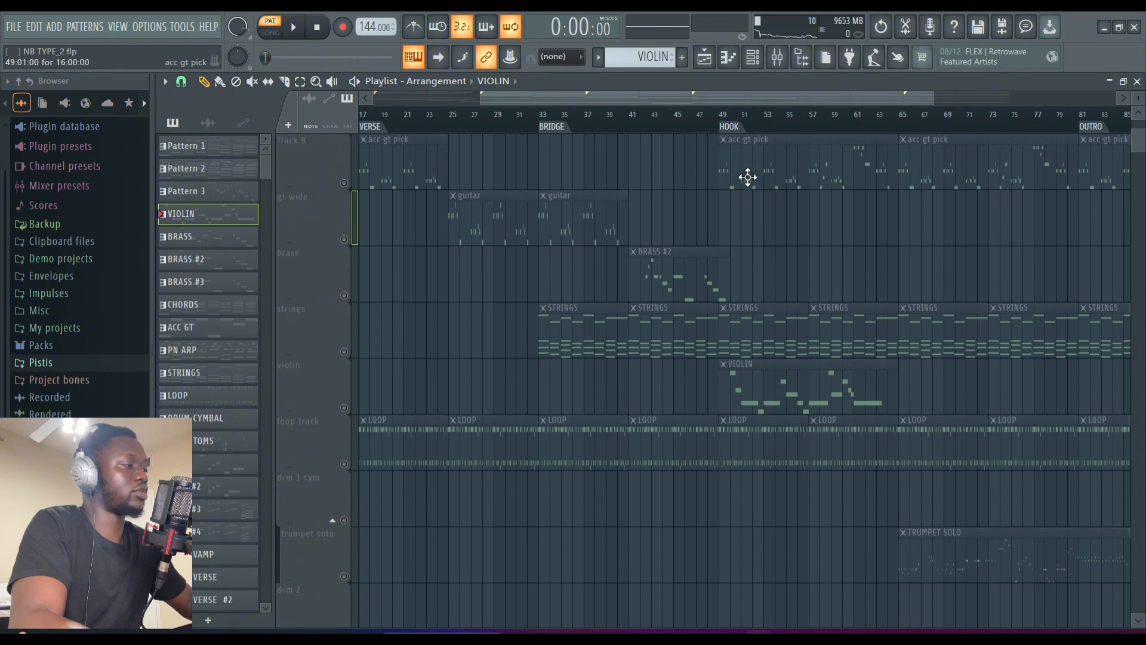
{"action": "left_click_drag", "start_coordinate": [766, 105], "coordinate": [872, 100]}
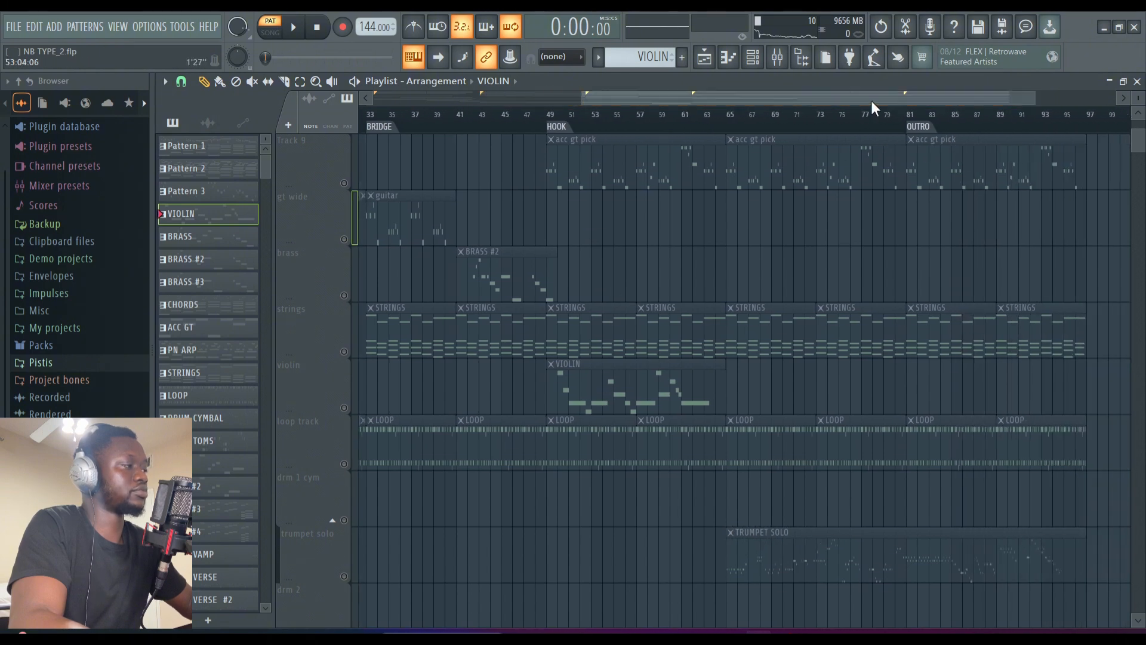
{"action": "left_click", "coordinate": [1122, 80]}
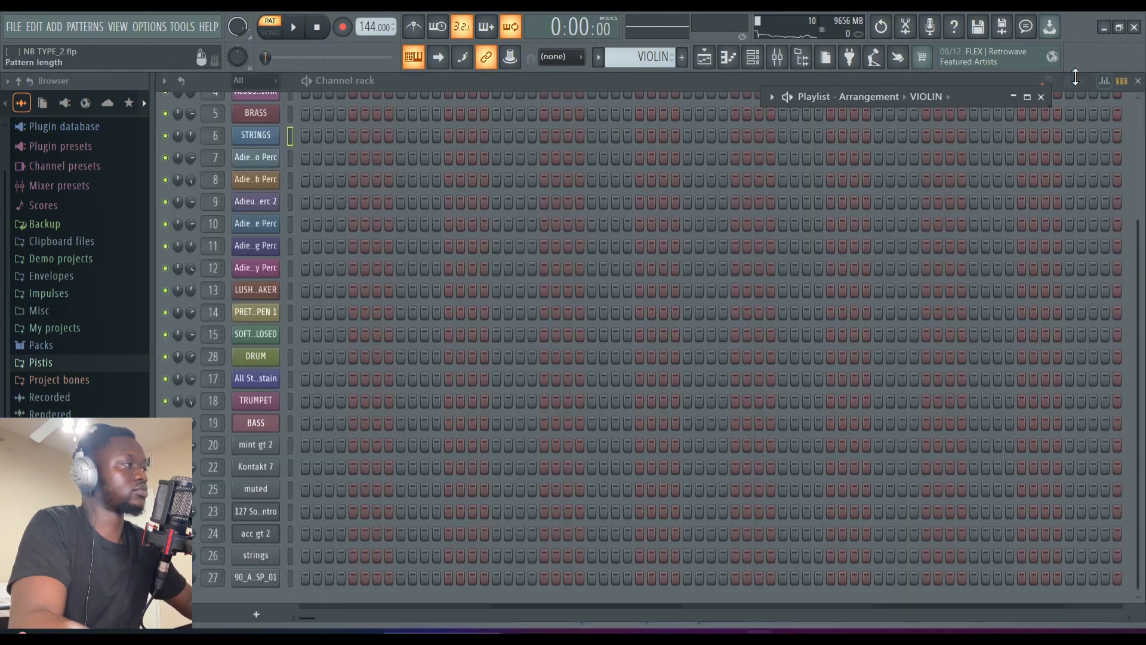
{"action": "left_click", "coordinate": [317, 87]}
{"action": "key", "text": "space"}
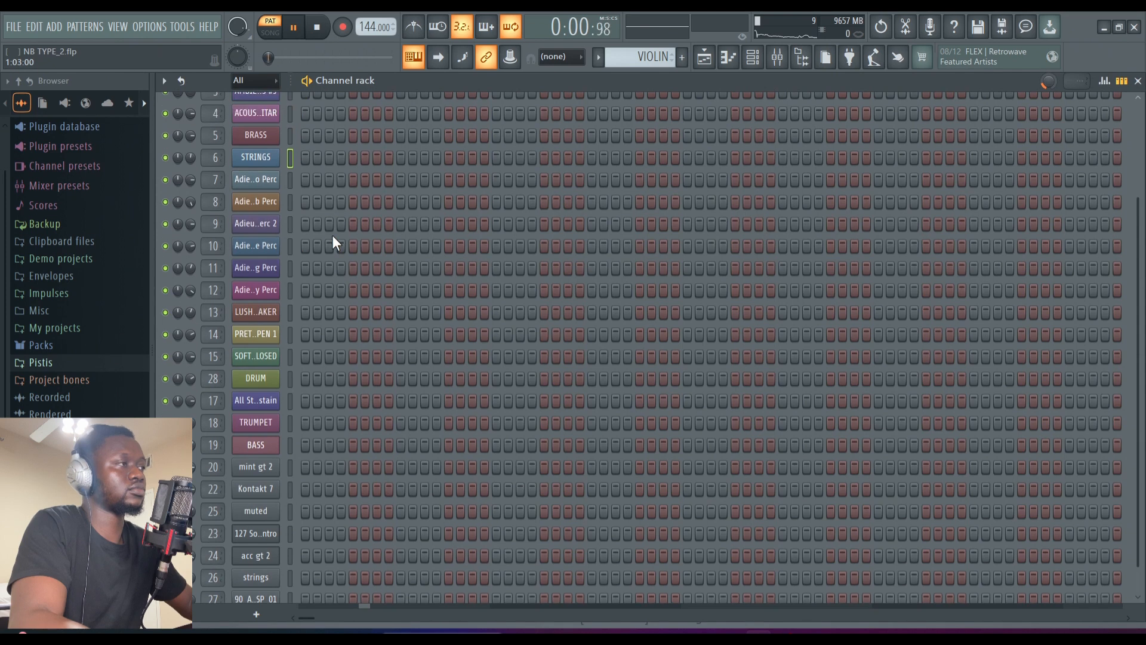
Inspect the VIOLIN channel's Kontakt instrument, close it, and return to the playlist.
{"action": "scroll", "coordinate": [331, 241], "scroll_direction": "up", "scroll_amount": 5}
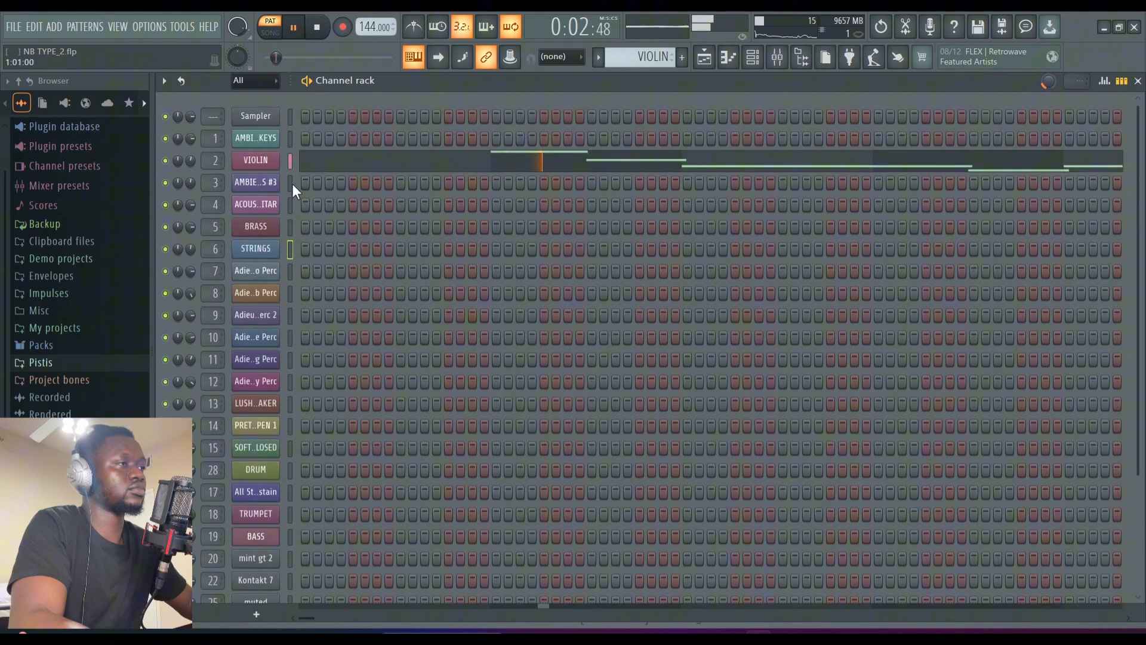
{"action": "left_click", "coordinate": [262, 161]}
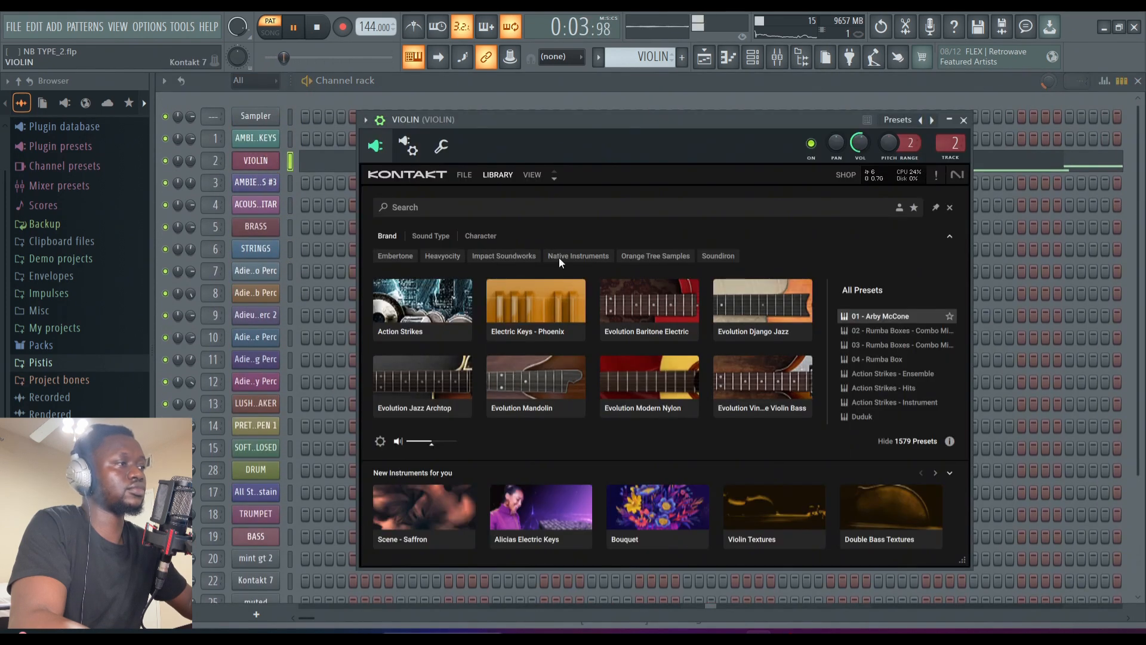
{"action": "left_click", "coordinate": [492, 175]}
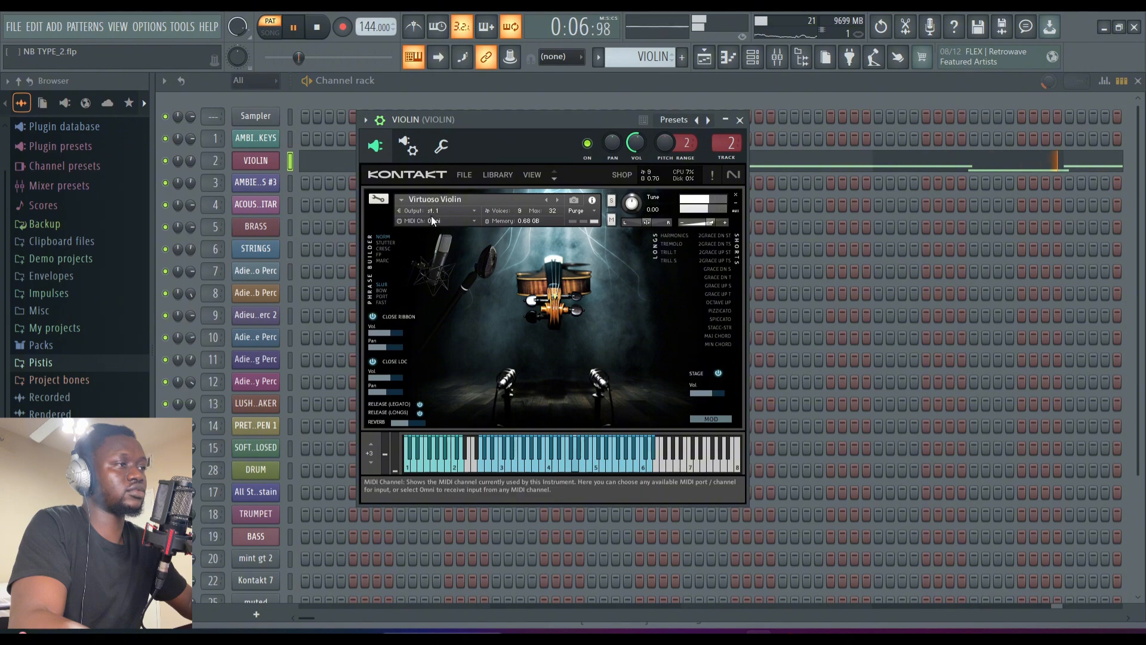
{"action": "left_click", "coordinate": [740, 120]}
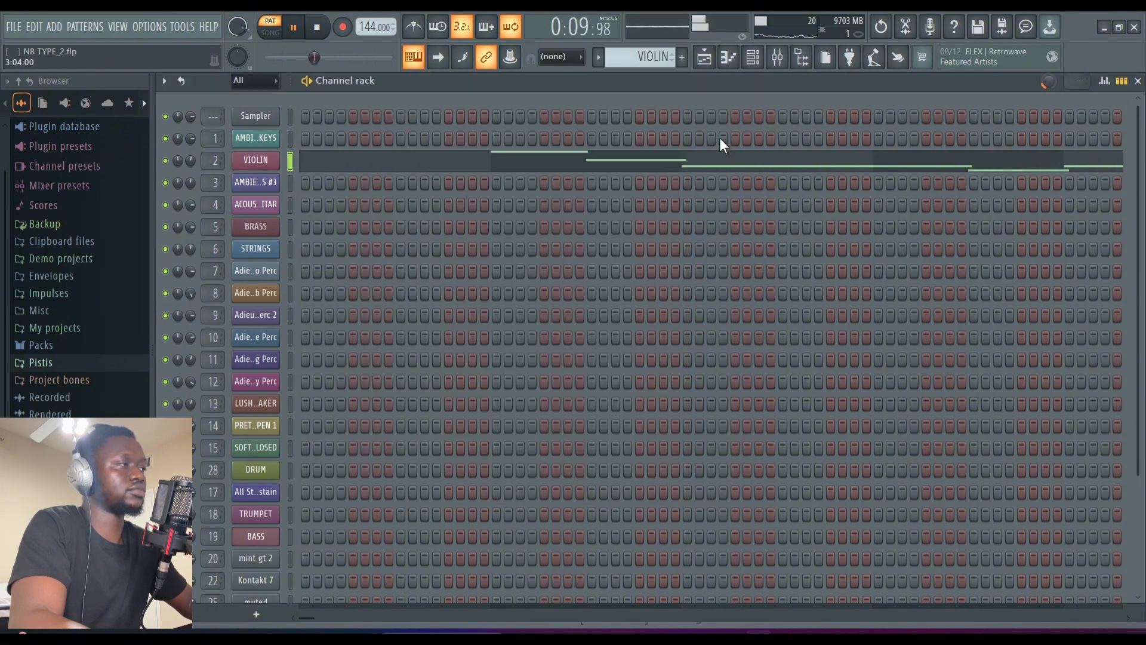
{"action": "left_click", "coordinate": [706, 67]}
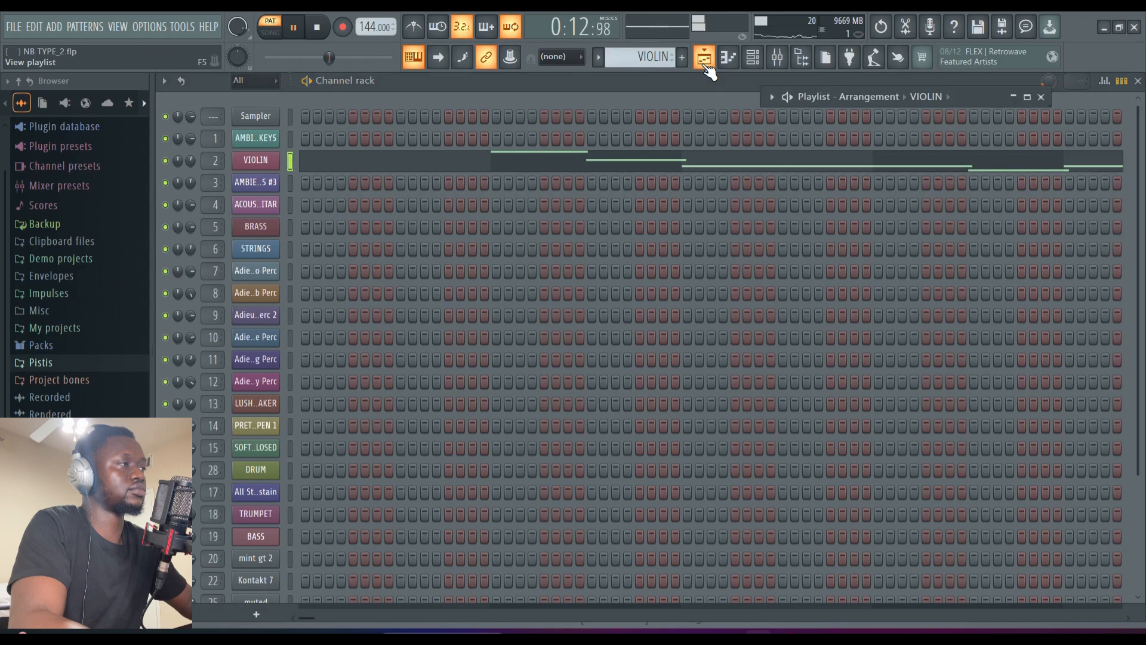
{"action": "left_click", "coordinate": [1014, 96]}
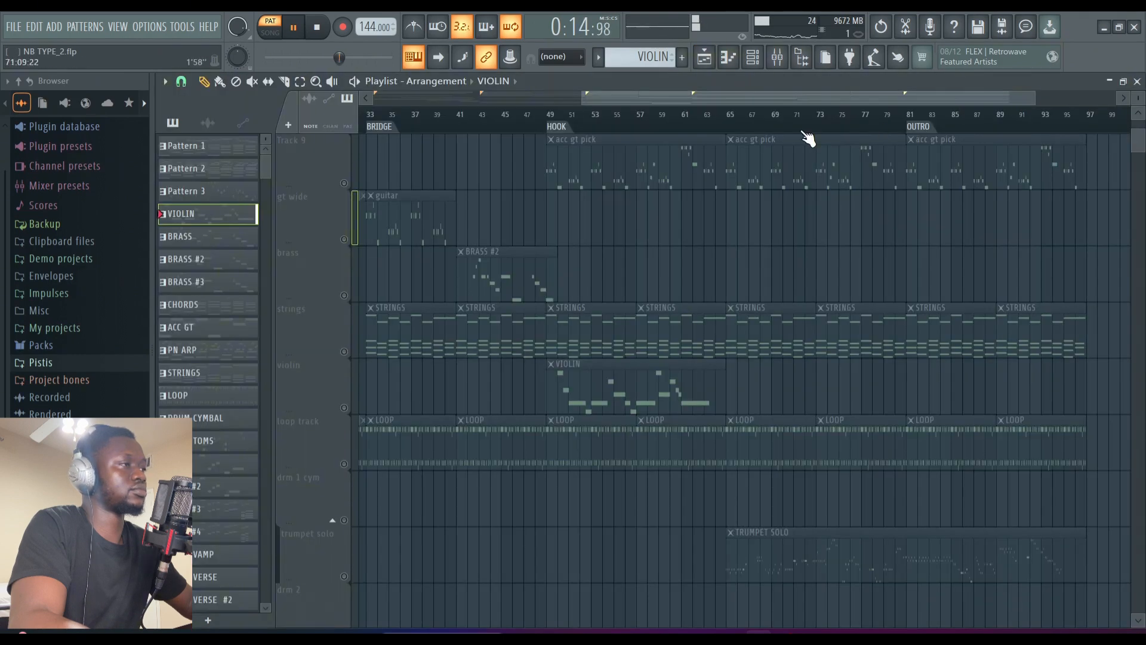
Select the BASS VERSE clip, solo the bass track, and play the song from the VERSE marker.
{"action": "left_click_drag", "start_coordinate": [717, 92], "coordinate": [565, 93]}
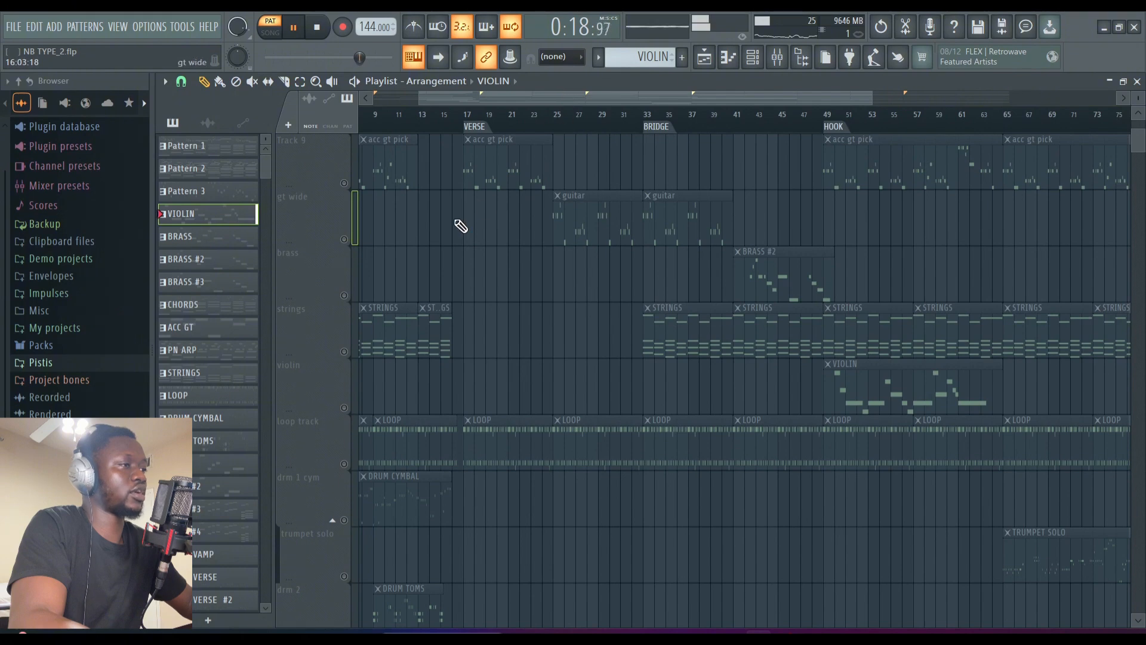
{"action": "scroll", "coordinate": [460, 225], "scroll_direction": "up", "scroll_amount": 3}
{"action": "scroll", "coordinate": [460, 225], "scroll_direction": "up", "scroll_amount": 4}
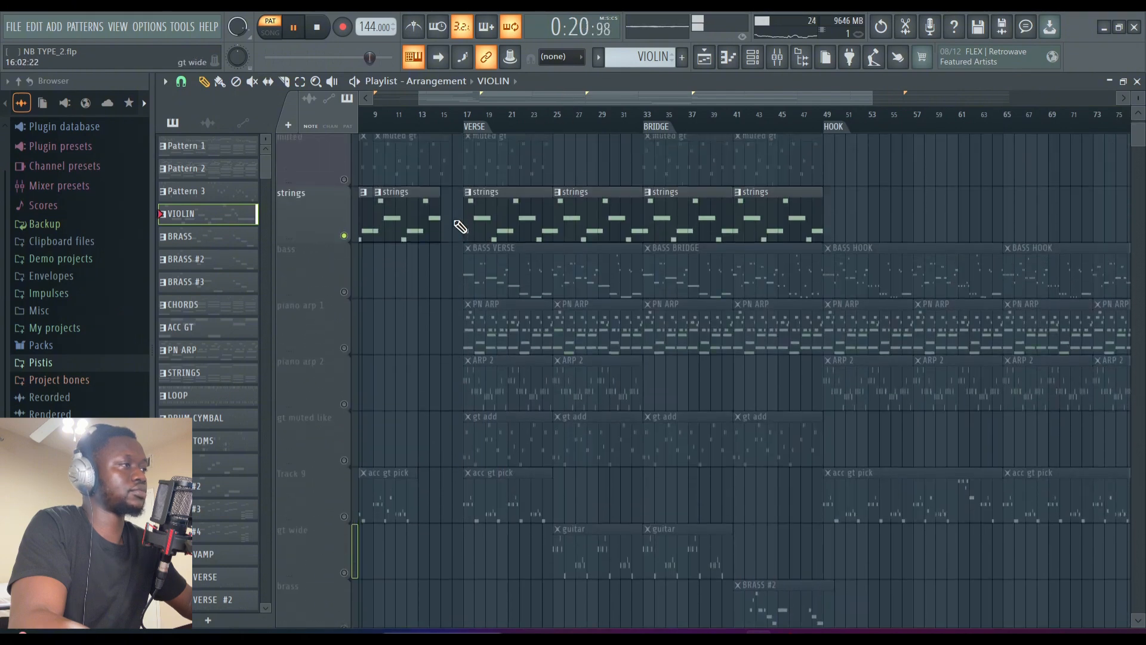
{"action": "scroll", "coordinate": [460, 225], "scroll_direction": "up", "scroll_amount": 1}
{"action": "scroll", "coordinate": [463, 233], "scroll_direction": "down", "scroll_amount": 4}
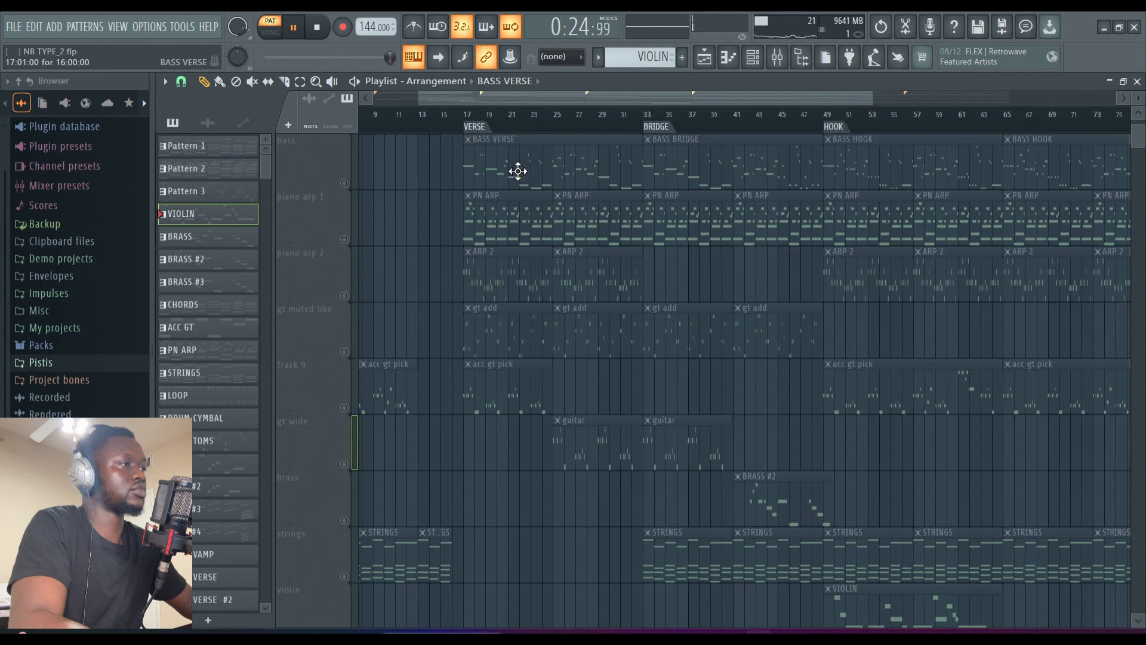
{"action": "left_click", "coordinate": [518, 171]}
{"action": "left_click", "coordinate": [345, 183]}
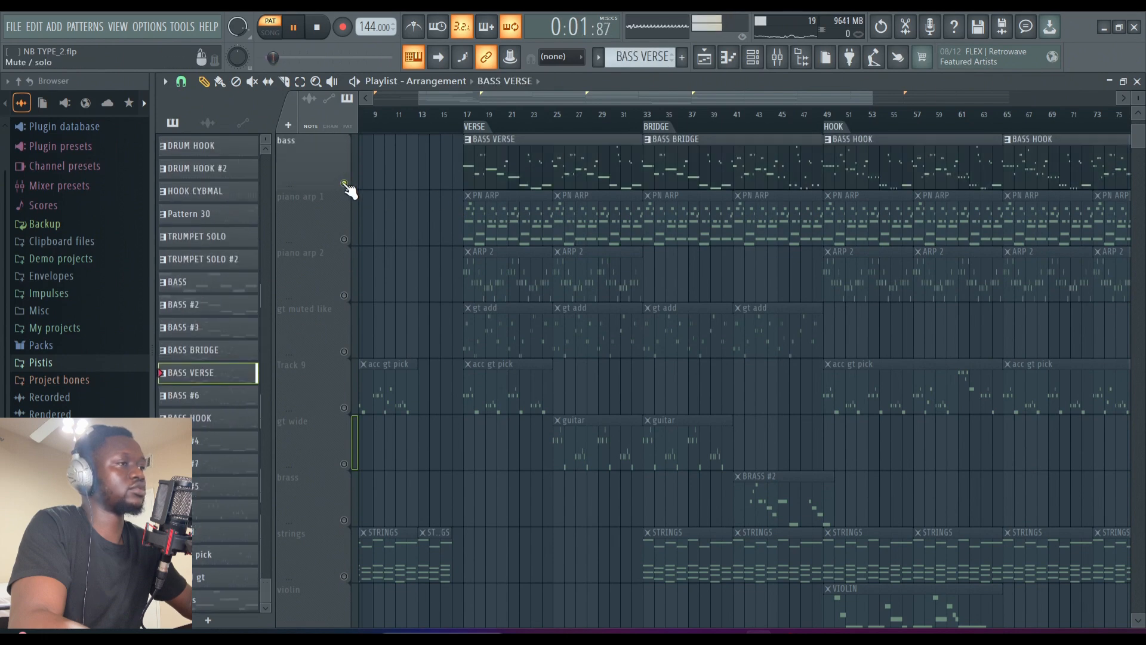
{"action": "left_click", "coordinate": [467, 114]}
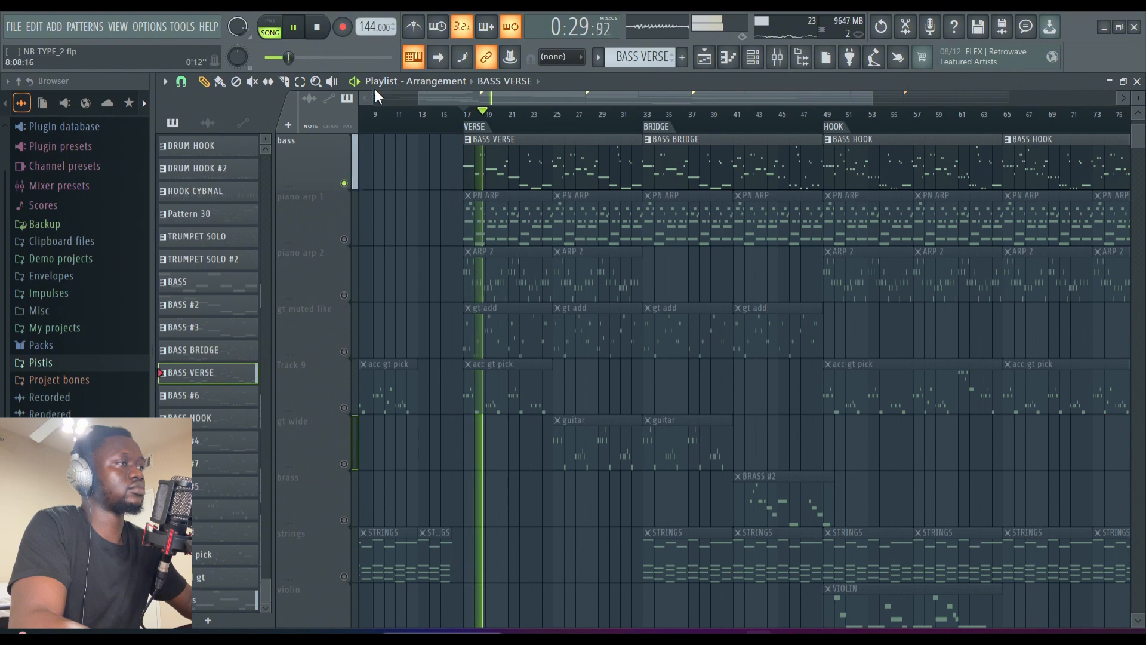
Inspect the BASS channel's Nexus instrument from the channel rack, close it, and return to the playlist.
{"action": "left_click", "coordinate": [1109, 81]}
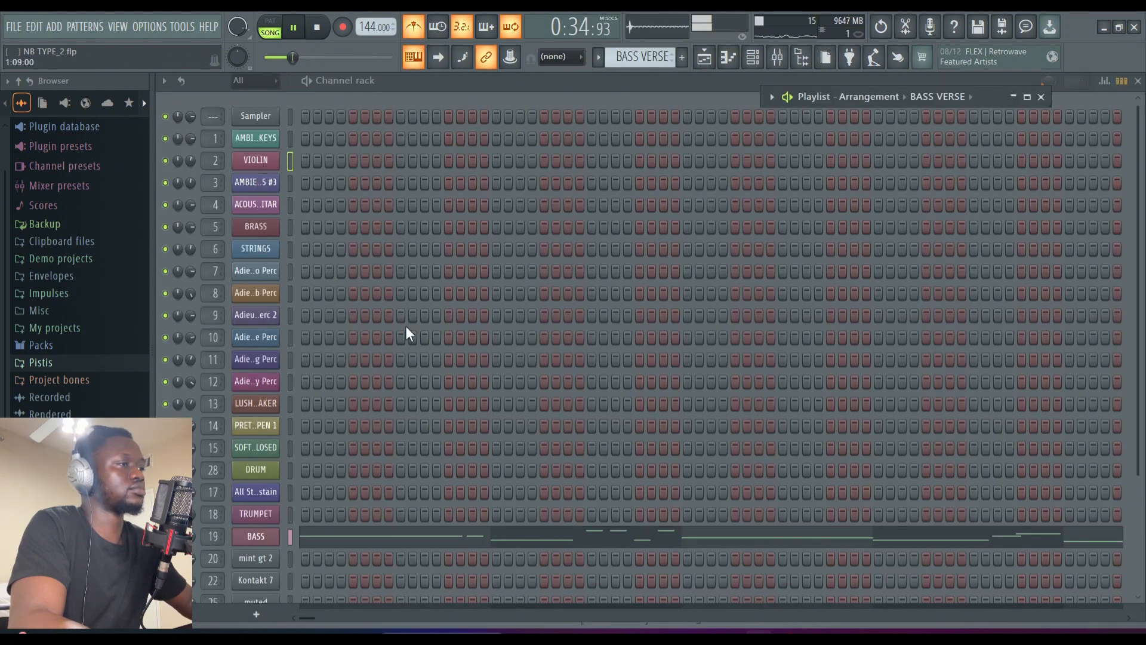
{"action": "left_click", "coordinate": [276, 535]}
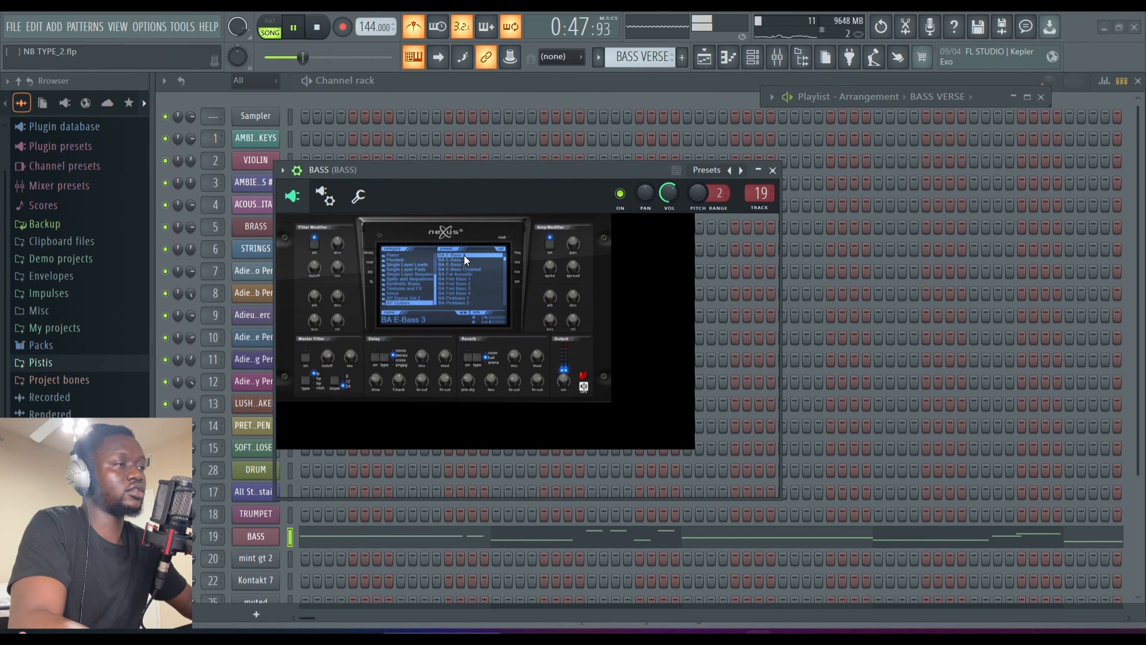
{"action": "left_click", "coordinate": [773, 170]}
{"action": "left_click", "coordinate": [708, 59]}
{"action": "left_click", "coordinate": [708, 62]}
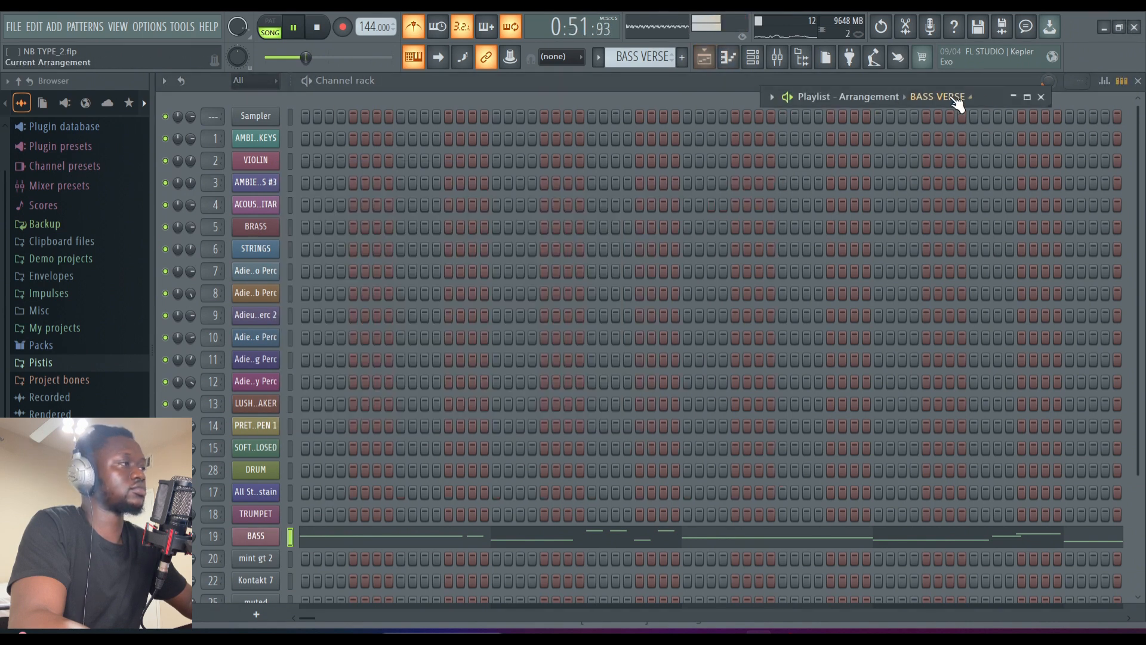
{"action": "left_click", "coordinate": [1021, 95]}
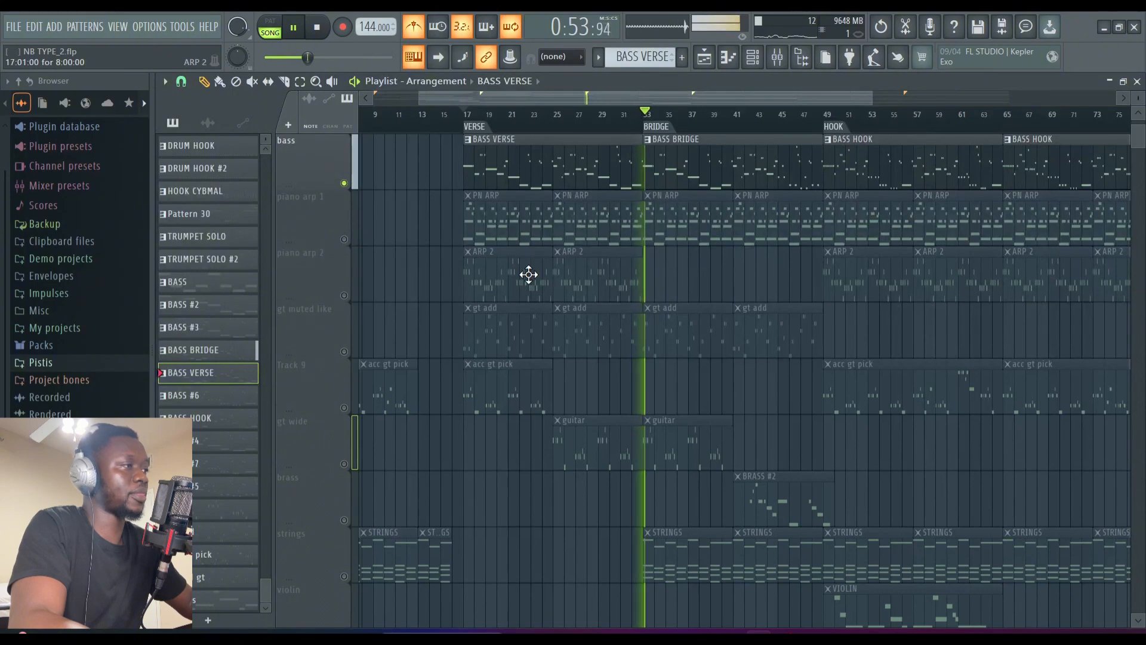
Select the TRUMPET SOLO clip on the trumpet solo track and stop playback.
{"action": "scroll", "coordinate": [528, 275], "scroll_direction": "up", "scroll_amount": 4}
{"action": "scroll", "coordinate": [528, 274], "scroll_direction": "down", "scroll_amount": 3}
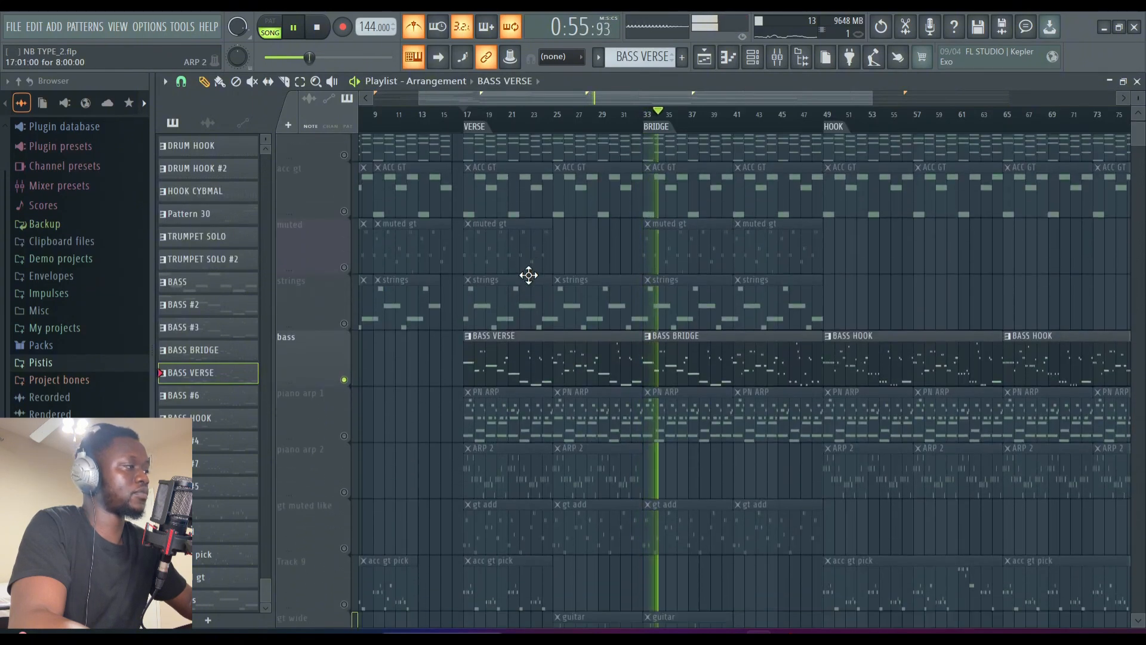
{"action": "left_click_drag", "start_coordinate": [628, 95], "coordinate": [905, 164]}
{"action": "scroll", "coordinate": [955, 211], "scroll_direction": "down", "scroll_amount": 2}
{"action": "scroll", "coordinate": [955, 212], "scroll_direction": "down", "scroll_amount": 5}
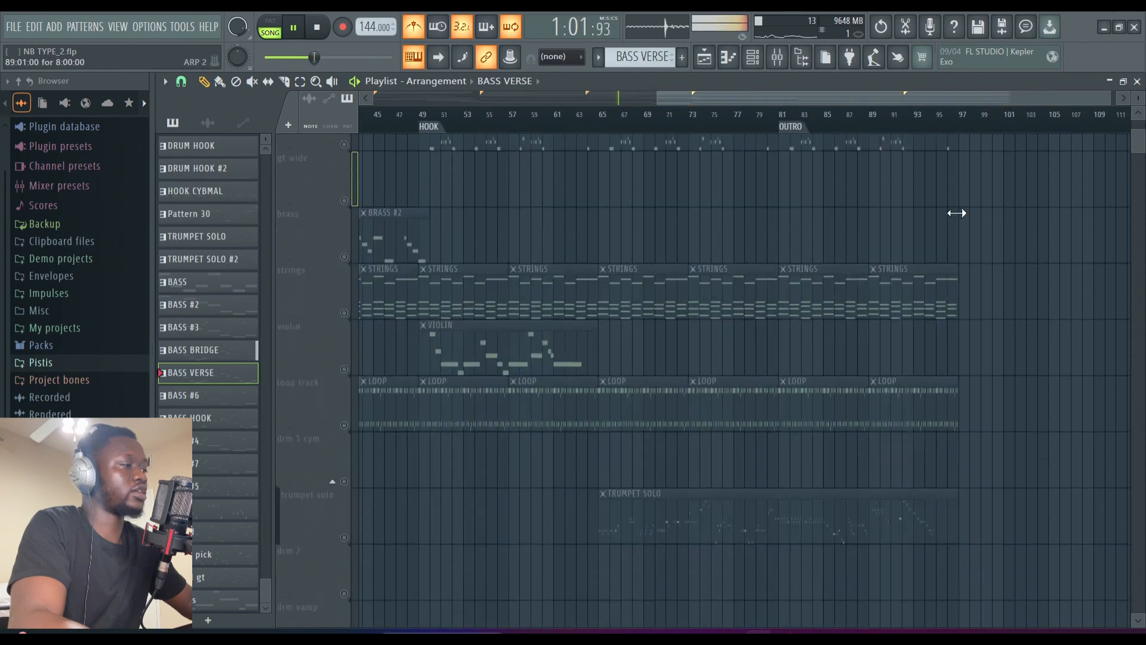
{"action": "left_click", "coordinate": [647, 452]}
{"action": "key", "text": "space"}
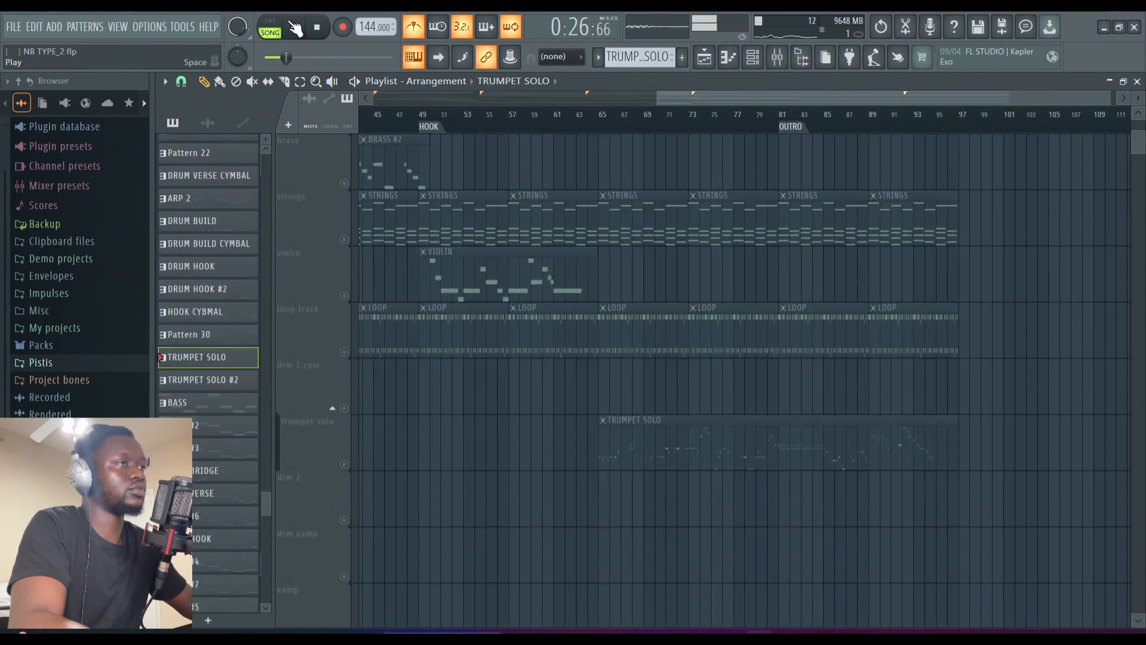
Switch to pattern mode and play the TRUMPET SOLO pattern from the channel rack.
{"action": "left_click", "coordinate": [270, 27]}
{"action": "left_click", "coordinate": [1109, 81]}
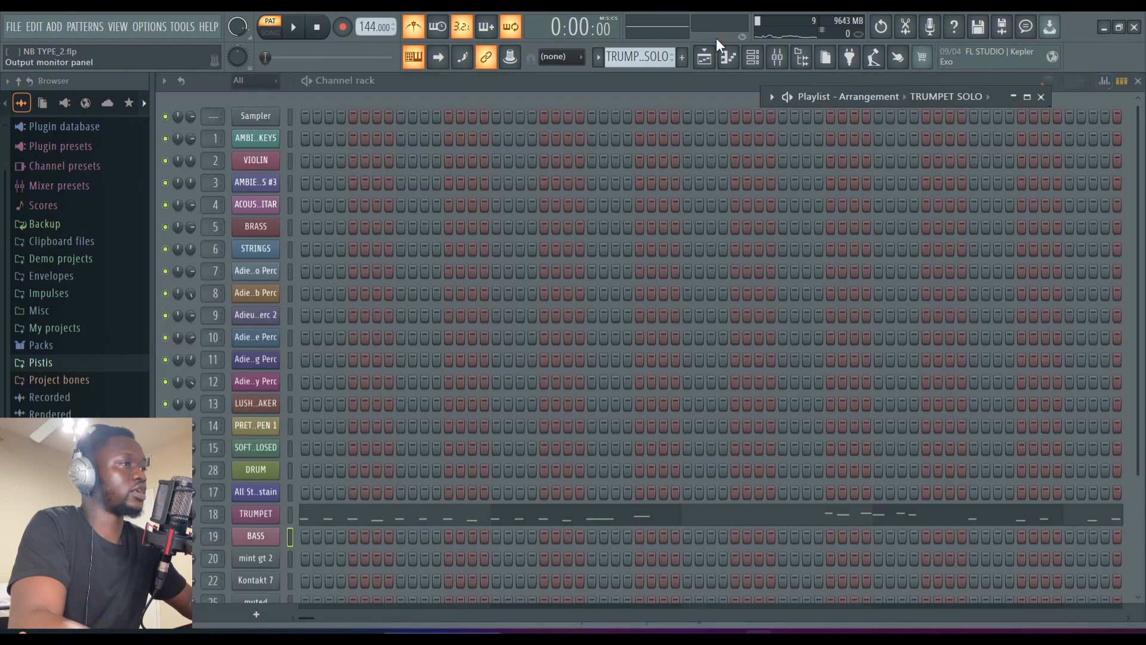
{"action": "left_click", "coordinate": [310, 86]}
{"action": "key", "text": "space"}
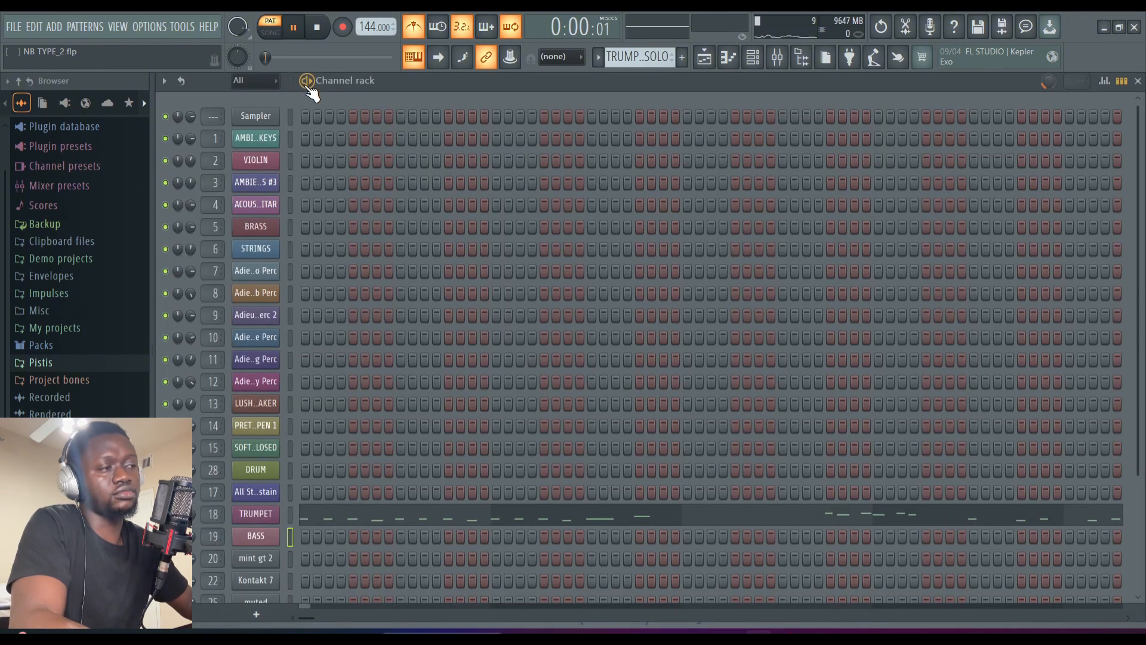
Inspect the TRUMPET channel's miscellaneous settings and its Purity instrument, and close the channel window.
{"action": "left_click", "coordinate": [272, 518]}
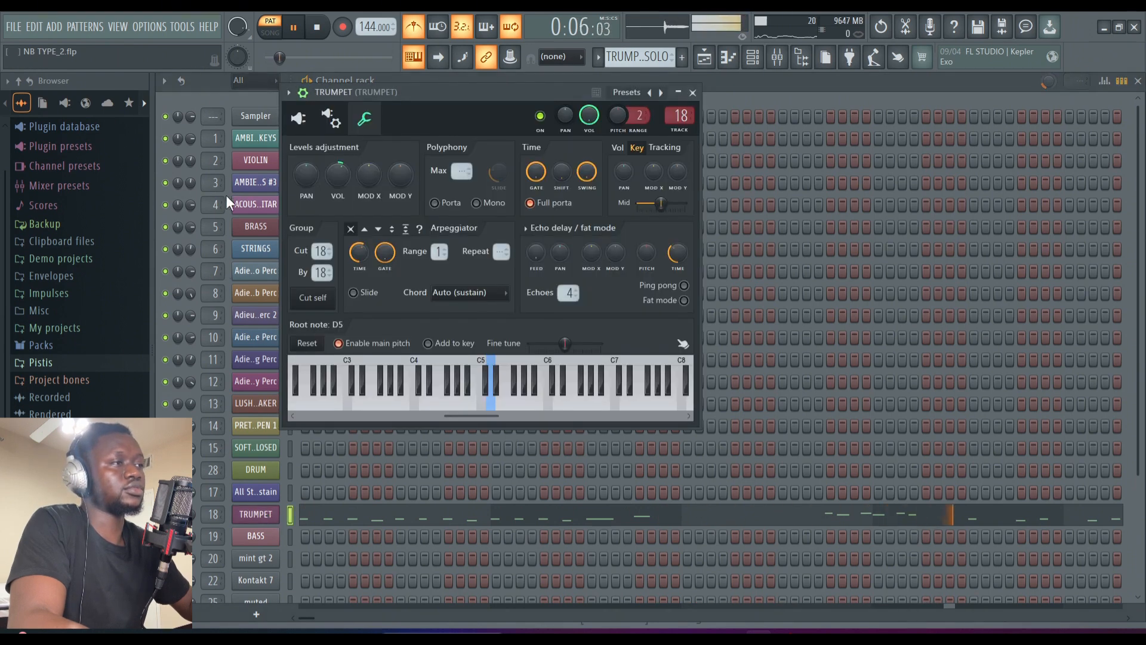
{"action": "left_click", "coordinate": [301, 119]}
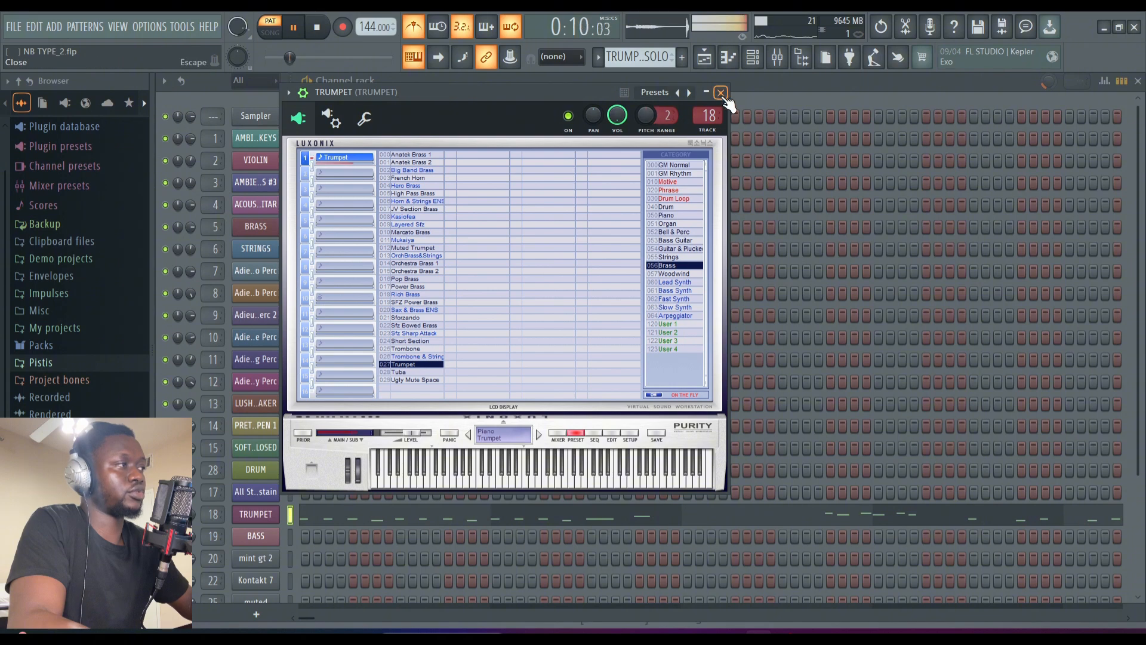
{"action": "left_click", "coordinate": [721, 93]}
Examine the full trumpet solo melody in the TRUMPET channel's piano roll, and return to the channel rack.
{"action": "left_click", "coordinate": [716, 524]}
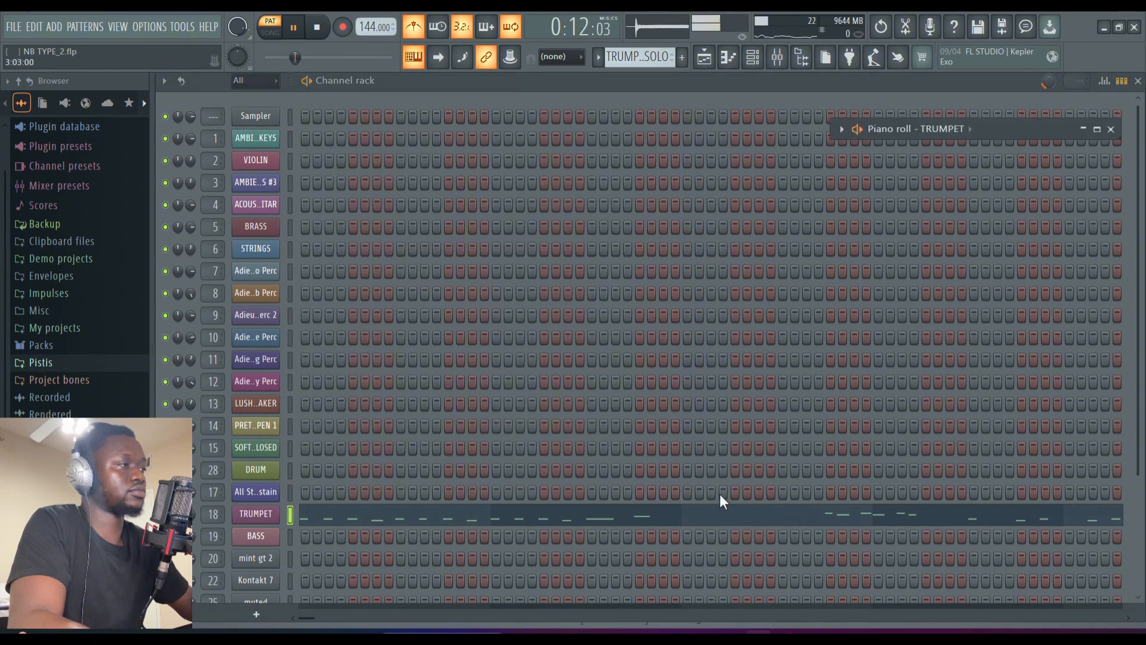
{"action": "left_click", "coordinate": [1094, 132]}
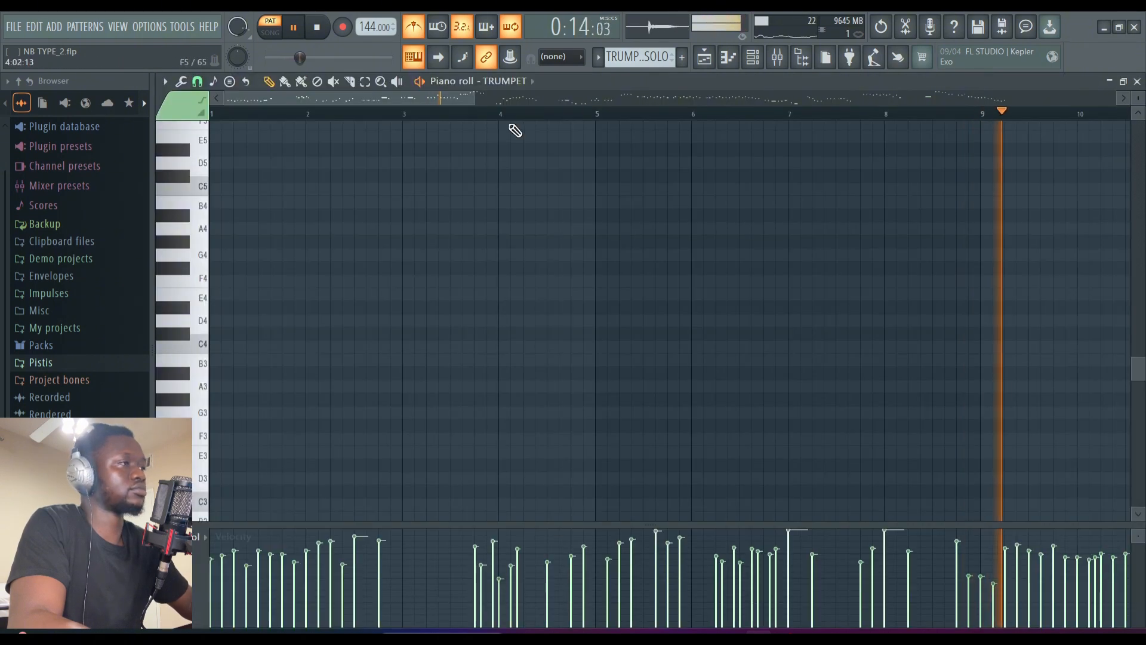
{"action": "left_click_drag", "start_coordinate": [470, 96], "coordinate": [270, 118]}
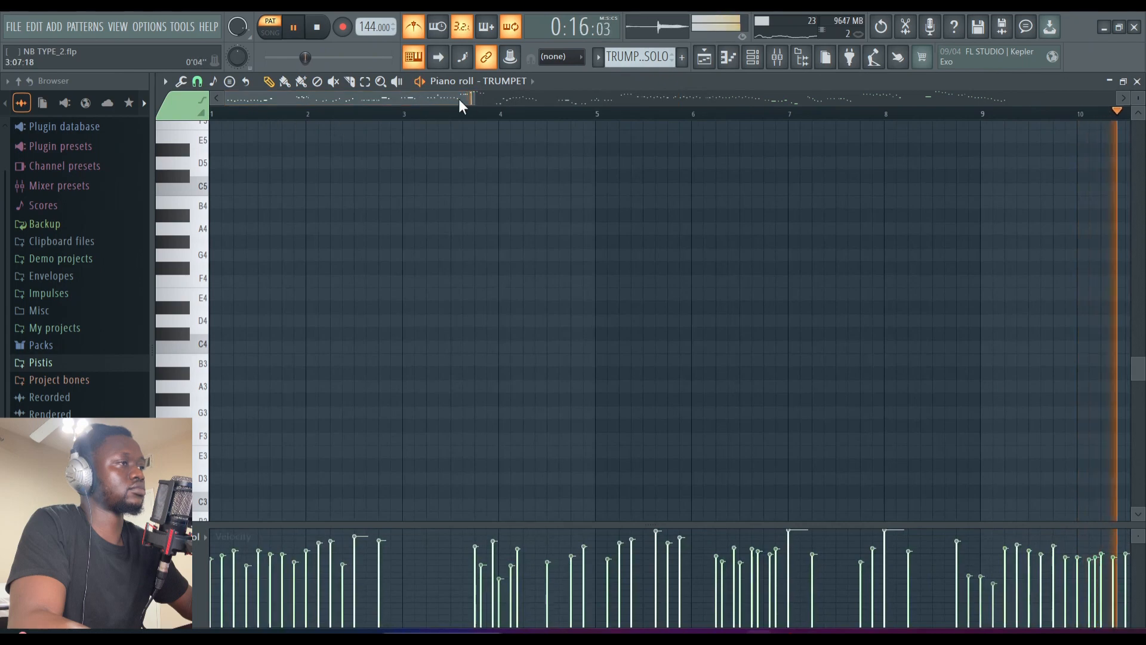
{"action": "left_click_drag", "start_coordinate": [475, 98], "coordinate": [1045, 73]}
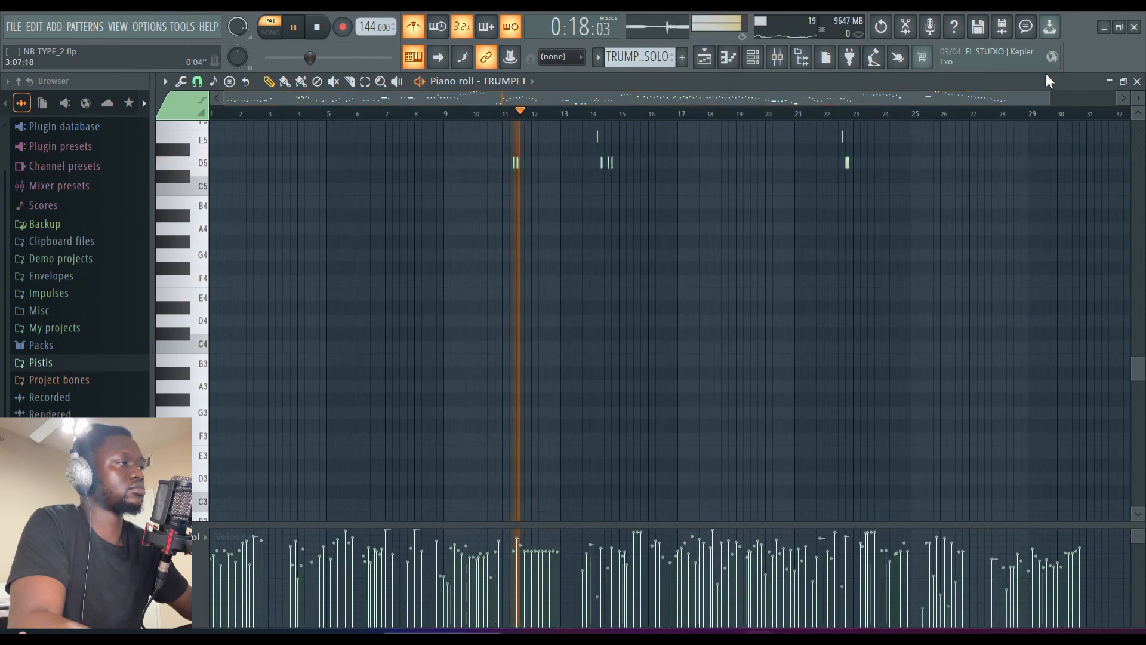
{"action": "scroll", "coordinate": [932, 170], "scroll_direction": "up", "scroll_amount": 6}
{"action": "scroll", "coordinate": [934, 170], "scroll_direction": "up", "scroll_amount": 3}
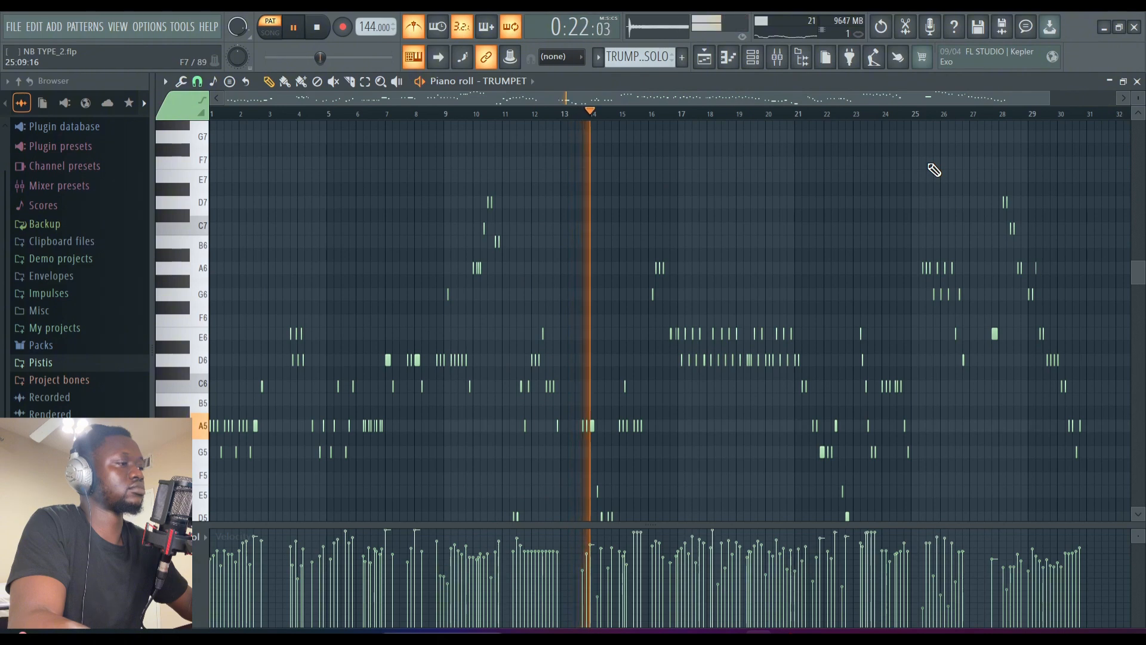
{"action": "scroll", "coordinate": [934, 170], "scroll_direction": "down", "scroll_amount": 2}
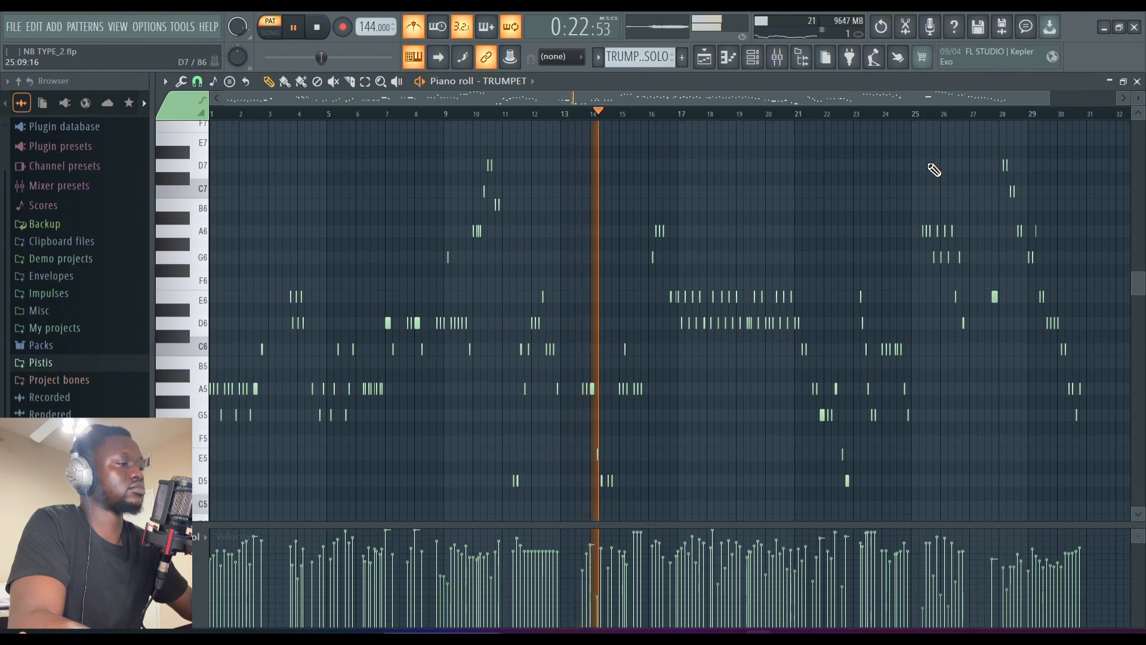
{"action": "left_click", "coordinate": [1109, 81]}
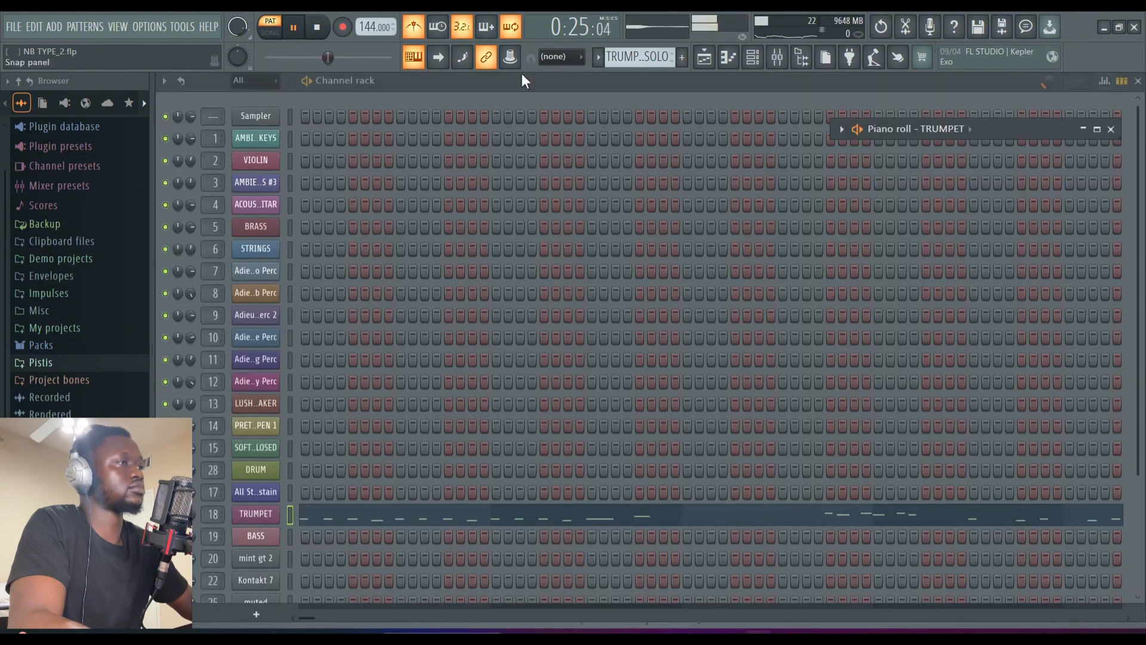
Turn off the metronome, stop playback, and return to the maximized playlist.
{"action": "left_click", "coordinate": [416, 27]}
{"action": "key", "text": "space"}
{"action": "left_click", "coordinate": [704, 57]}
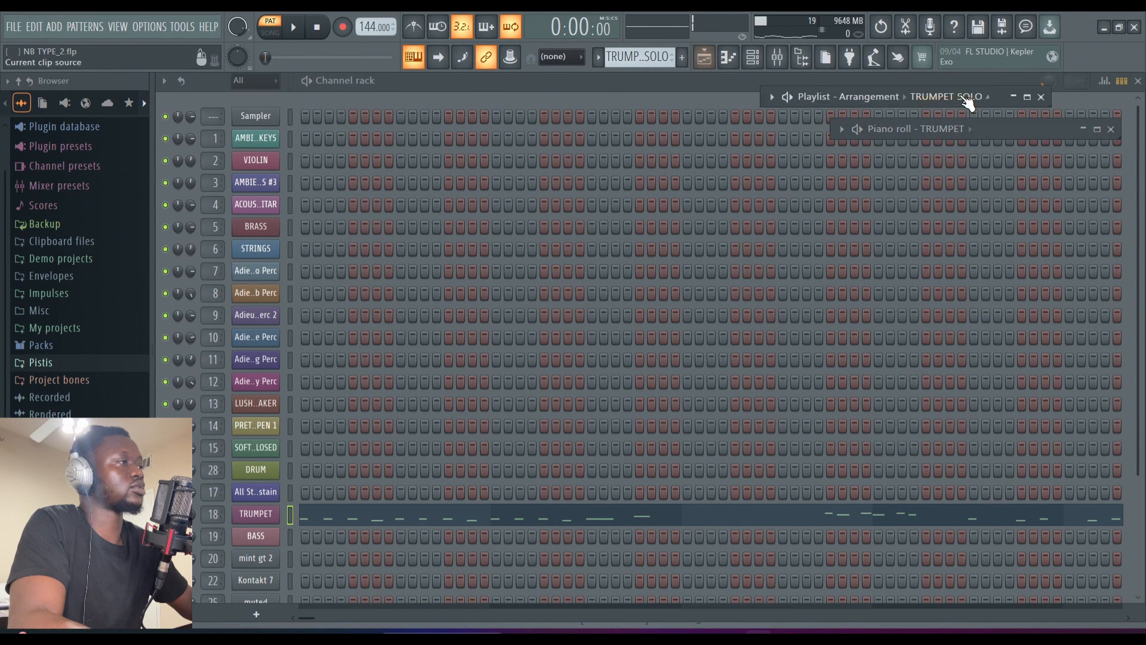
{"action": "left_click", "coordinate": [1029, 97]}
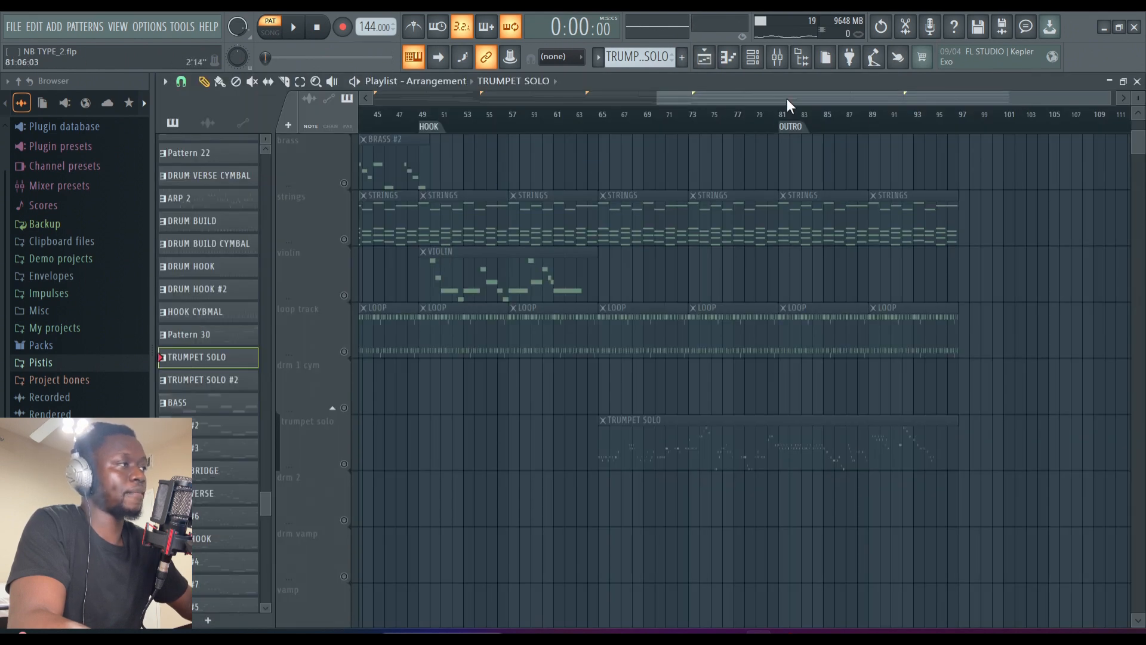
Select the LOOP clip at the INTRO marker on the loop track and play its pattern with the metronome on.
{"action": "left_click_drag", "start_coordinate": [786, 98], "coordinate": [386, 133]}
{"action": "left_click", "coordinate": [398, 310]}
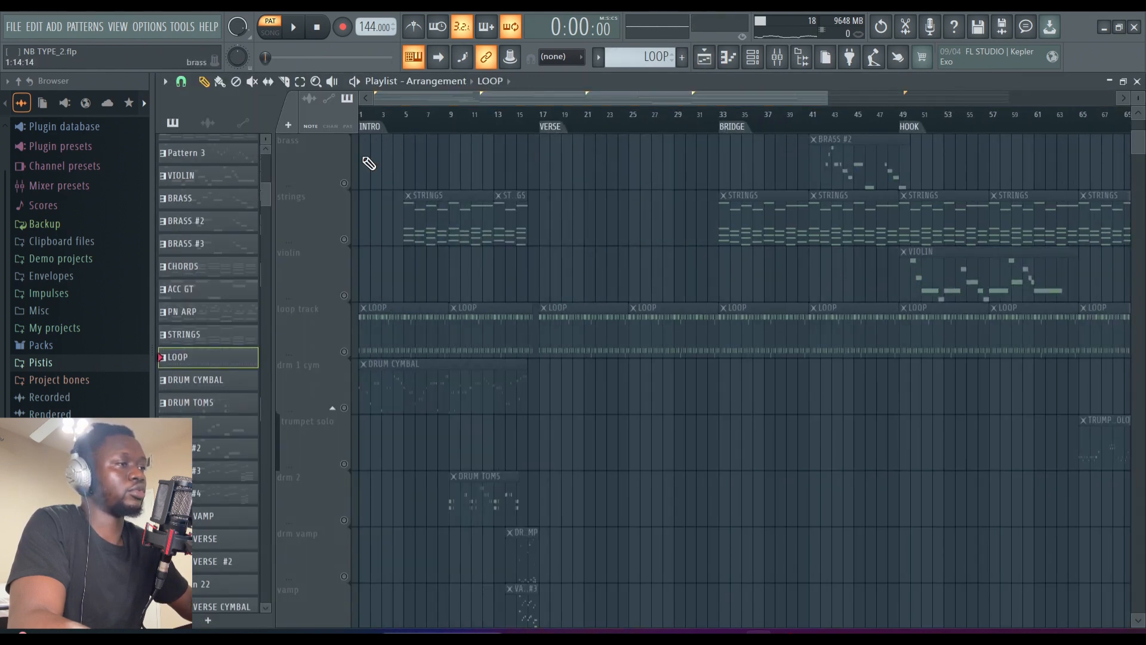
{"action": "left_click", "coordinate": [295, 28]}
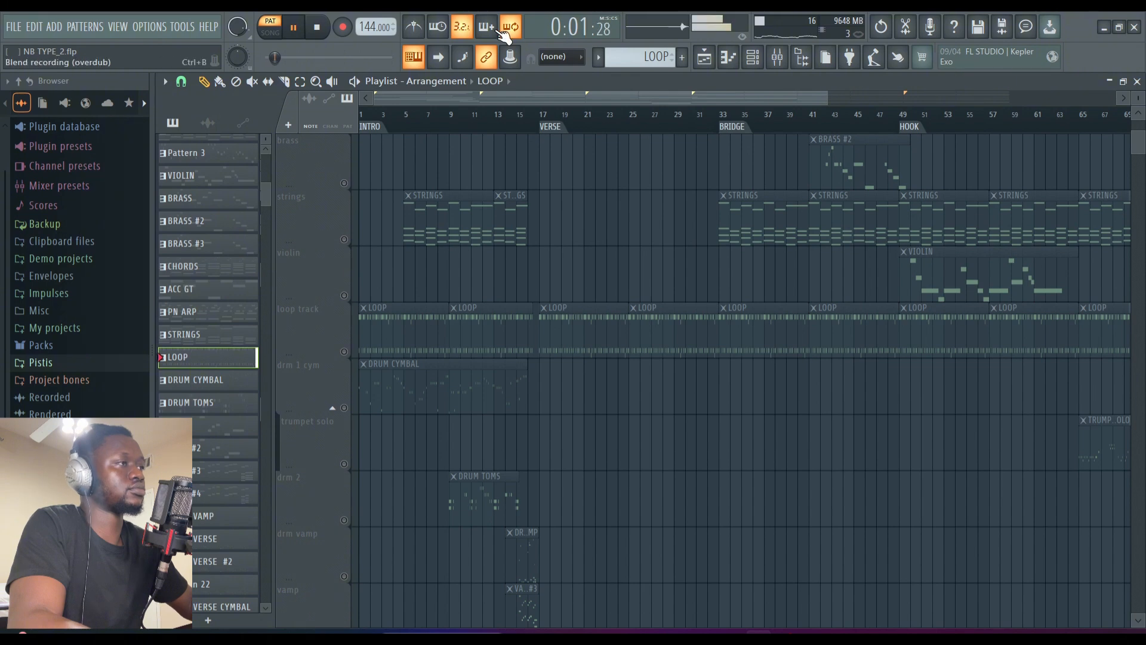
{"action": "left_click", "coordinate": [416, 30]}
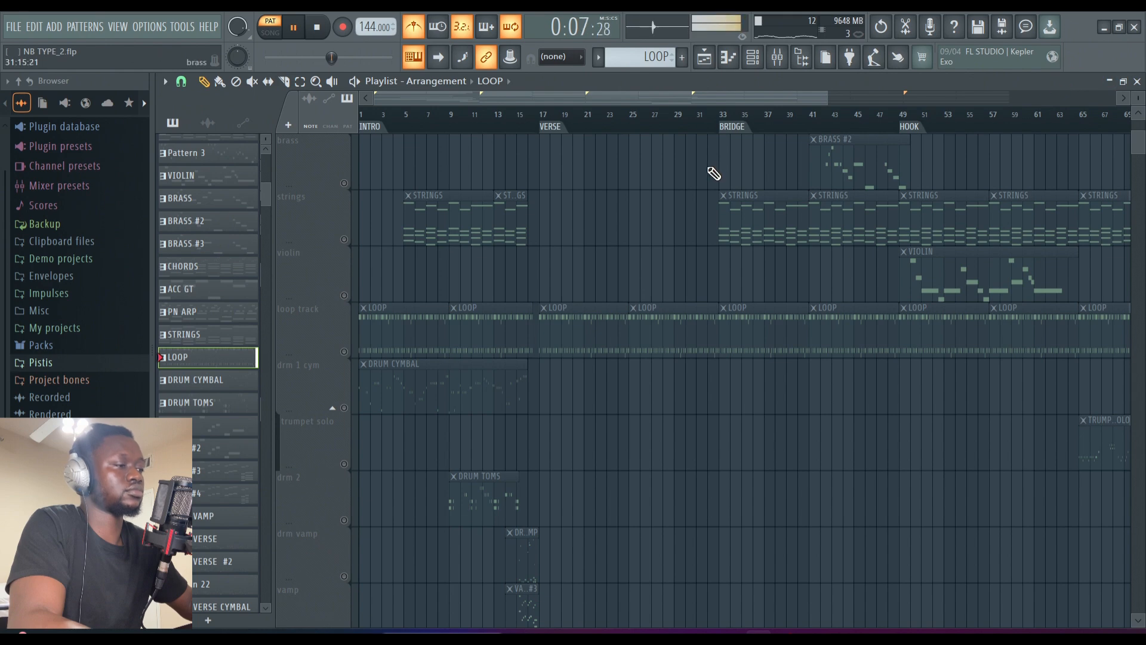
{"action": "scroll", "coordinate": [616, 165], "scroll_direction": "down", "scroll_amount": 5}
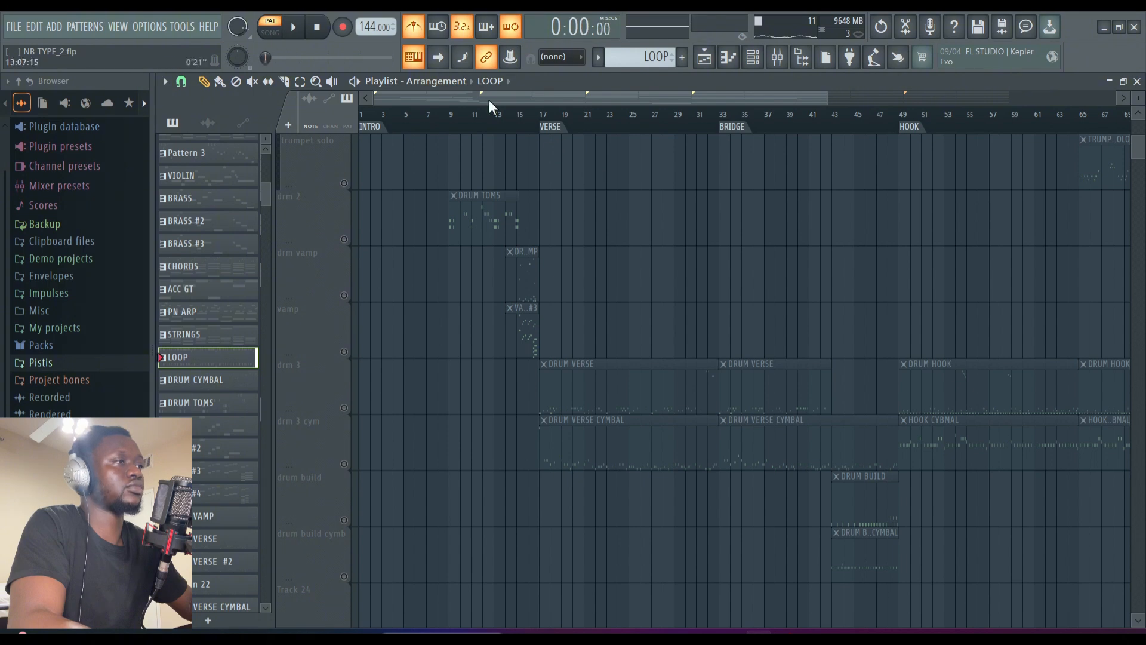
Turn off the metronome and play the DRUM TOMS pattern from the drm 2 track.
{"action": "left_click", "coordinate": [420, 30]}
{"action": "left_click", "coordinate": [473, 210]}
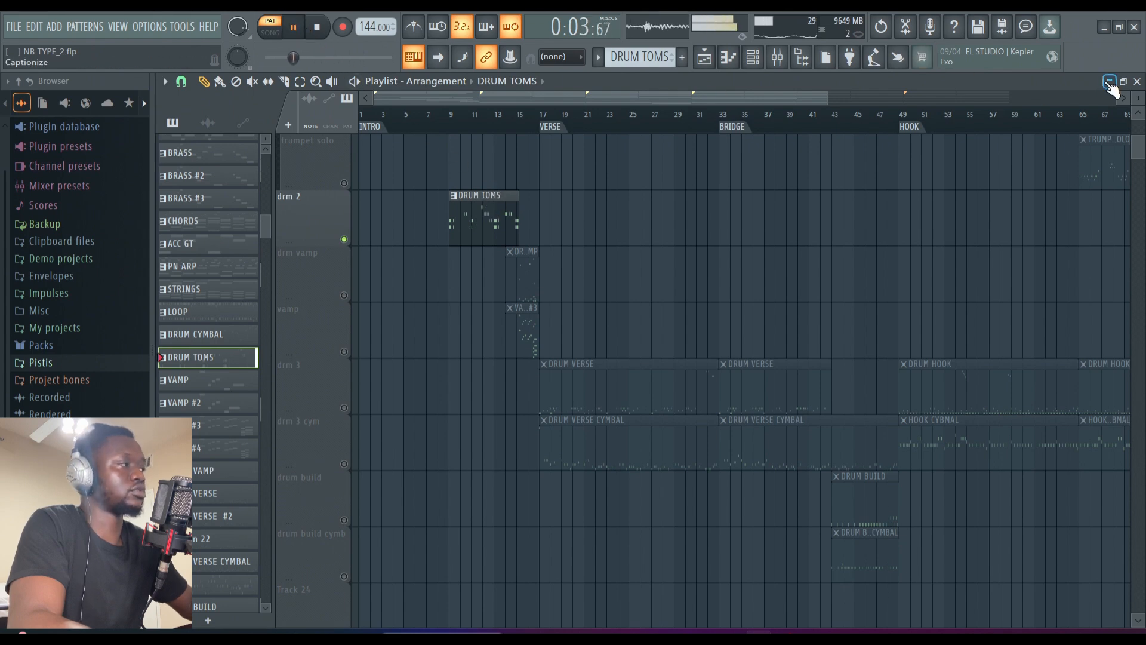
Unmute the vamp track, leave drm vamp muted, and play the VAMP #3 clip's pattern.
{"action": "left_click", "coordinate": [344, 295]}
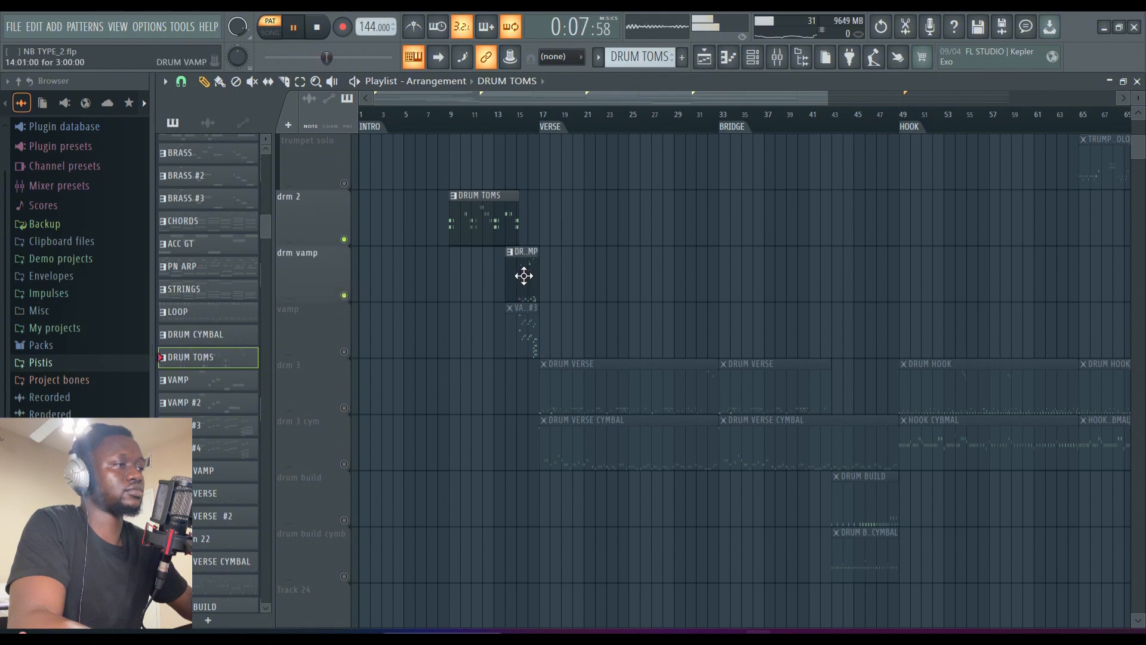
{"action": "left_click", "coordinate": [345, 351]}
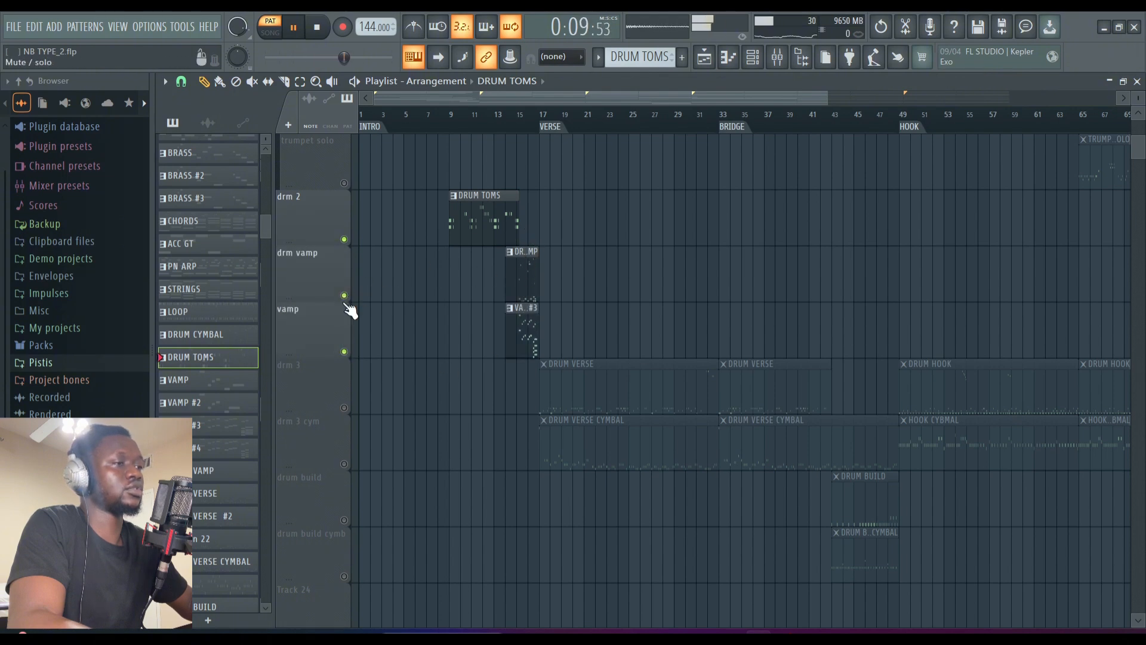
{"action": "left_click", "coordinate": [344, 296]}
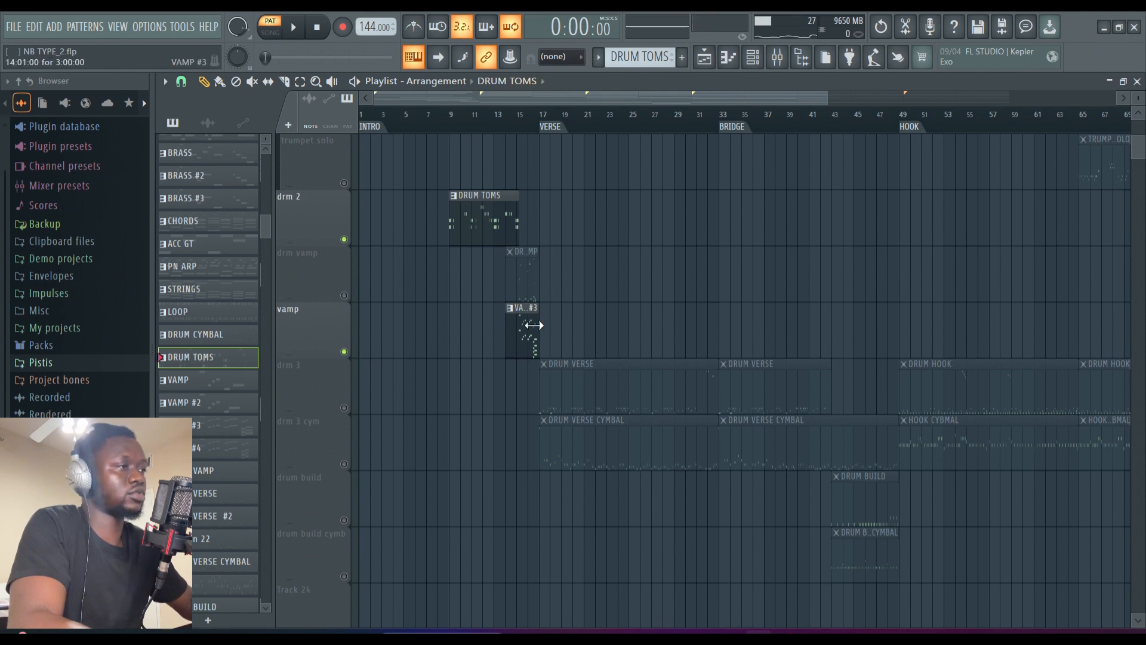
{"action": "left_click", "coordinate": [515, 339]}
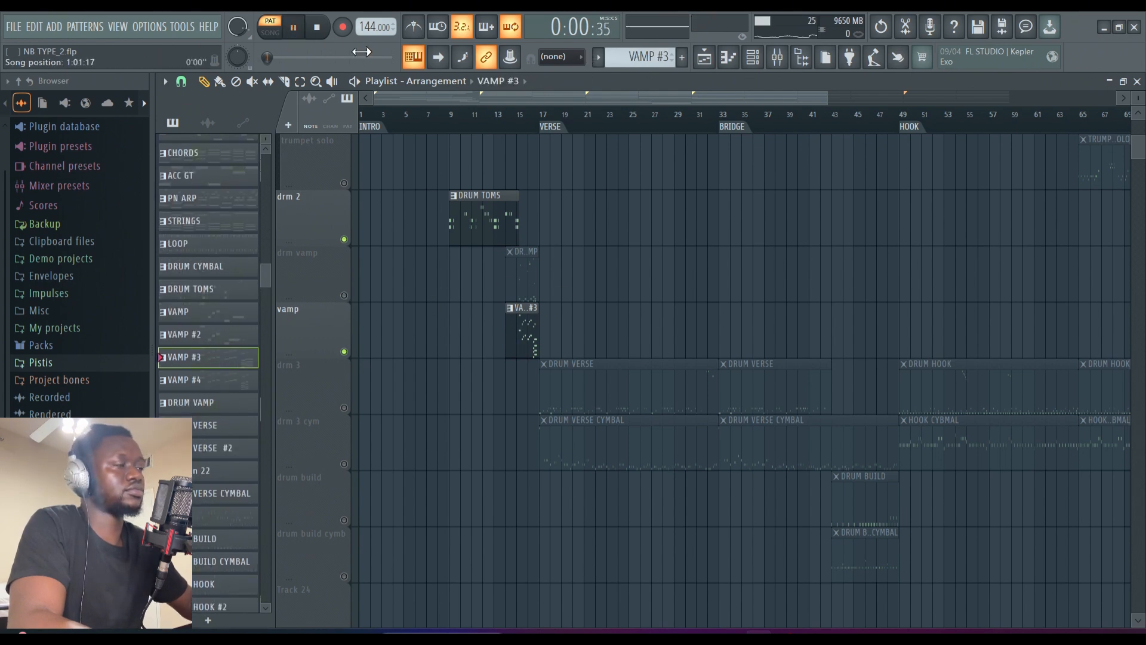
Examine the VAMP #3 notes of the AMBIENT HYBRID KEYS channel in the maximized piano roll, and return to the channel rack.
{"action": "left_click", "coordinate": [1109, 82]}
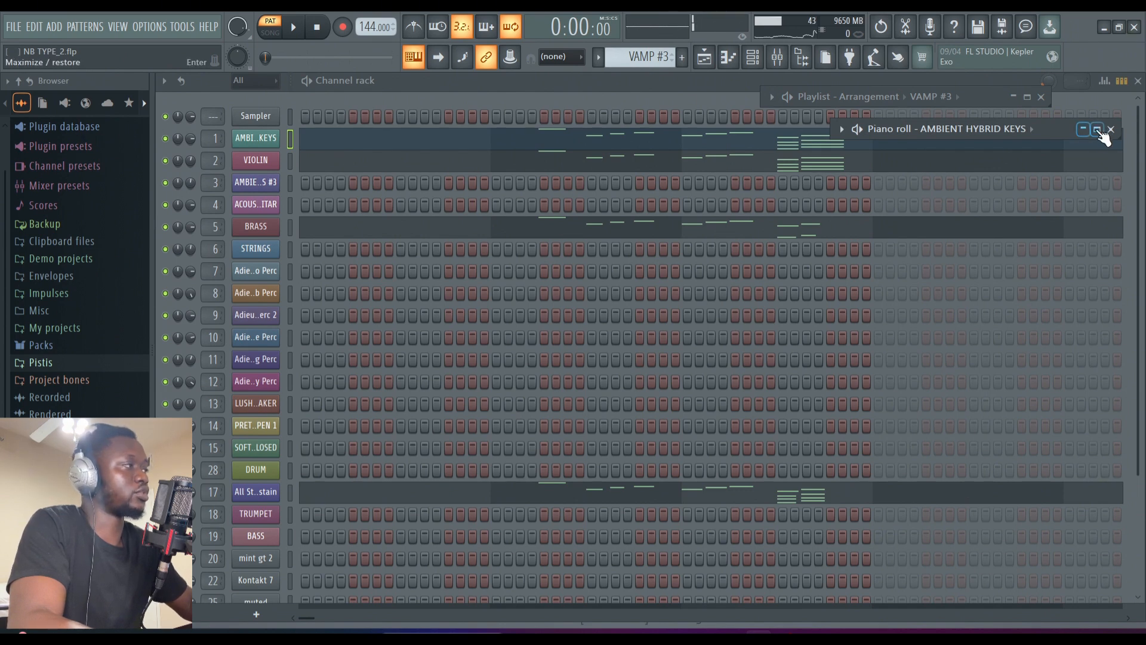
{"action": "left_click", "coordinate": [1098, 130]}
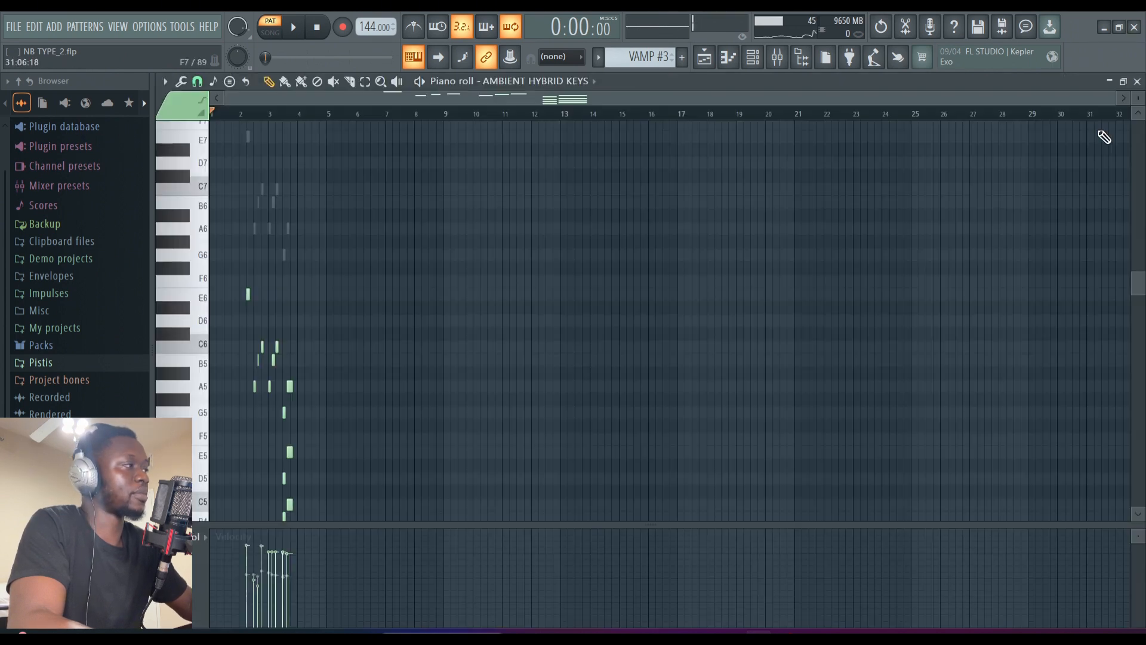
{"action": "left_click", "coordinate": [1109, 81]}
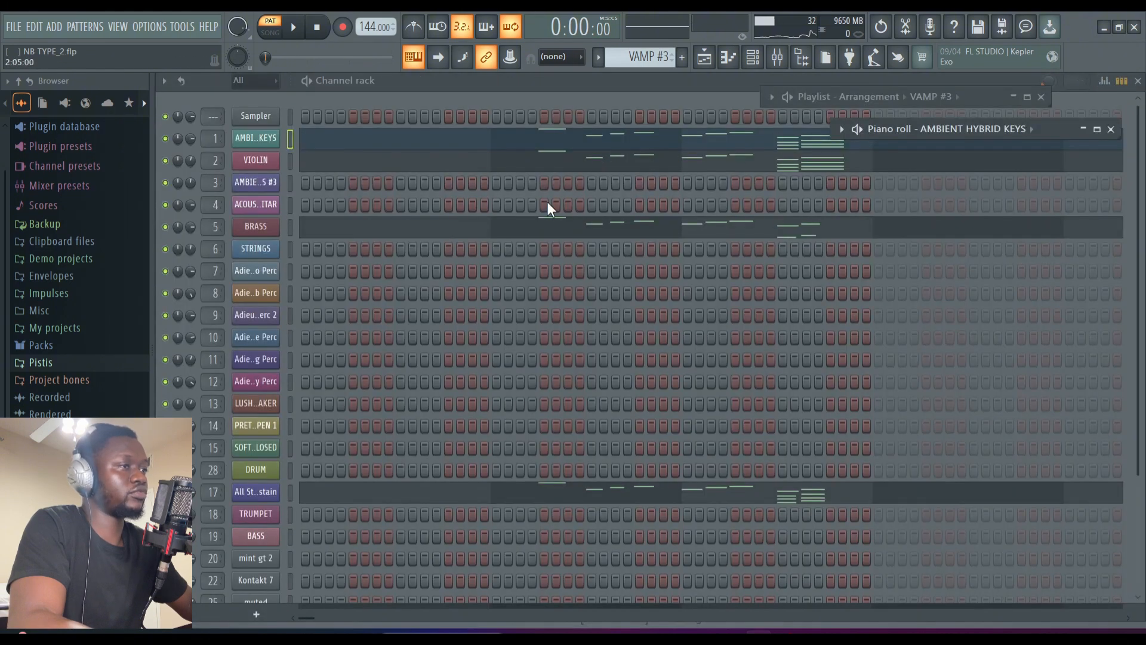
Inspect the BRASS channel's Nexus instrument and its preset library, and close the channel window.
{"action": "left_click", "coordinate": [266, 231]}
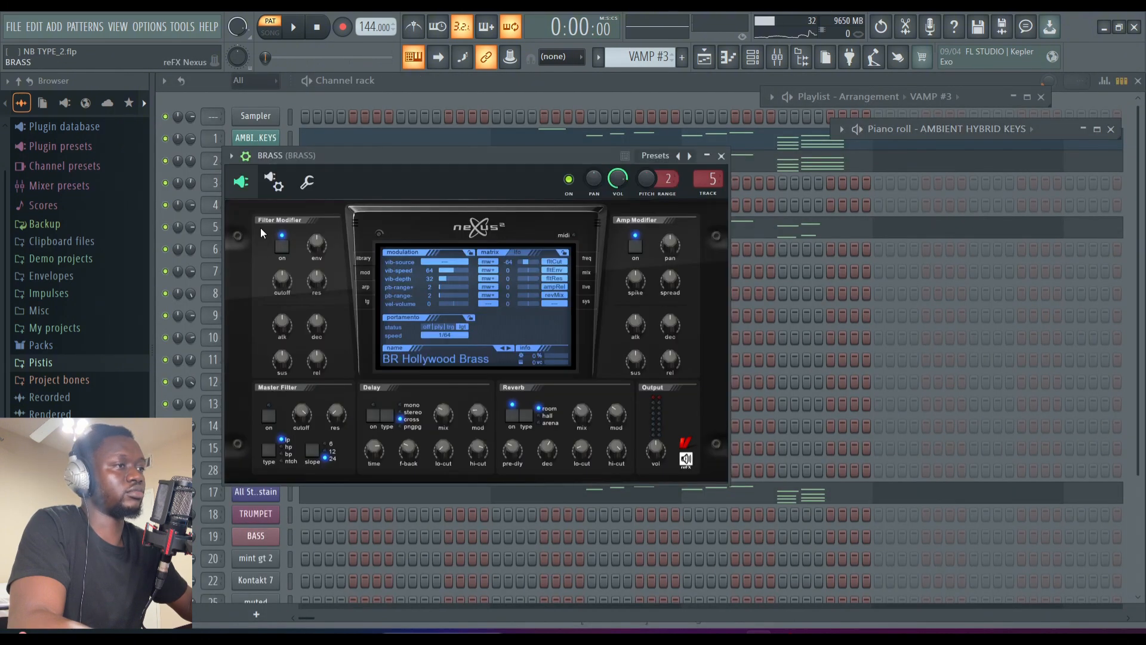
{"action": "left_click", "coordinate": [362, 259]}
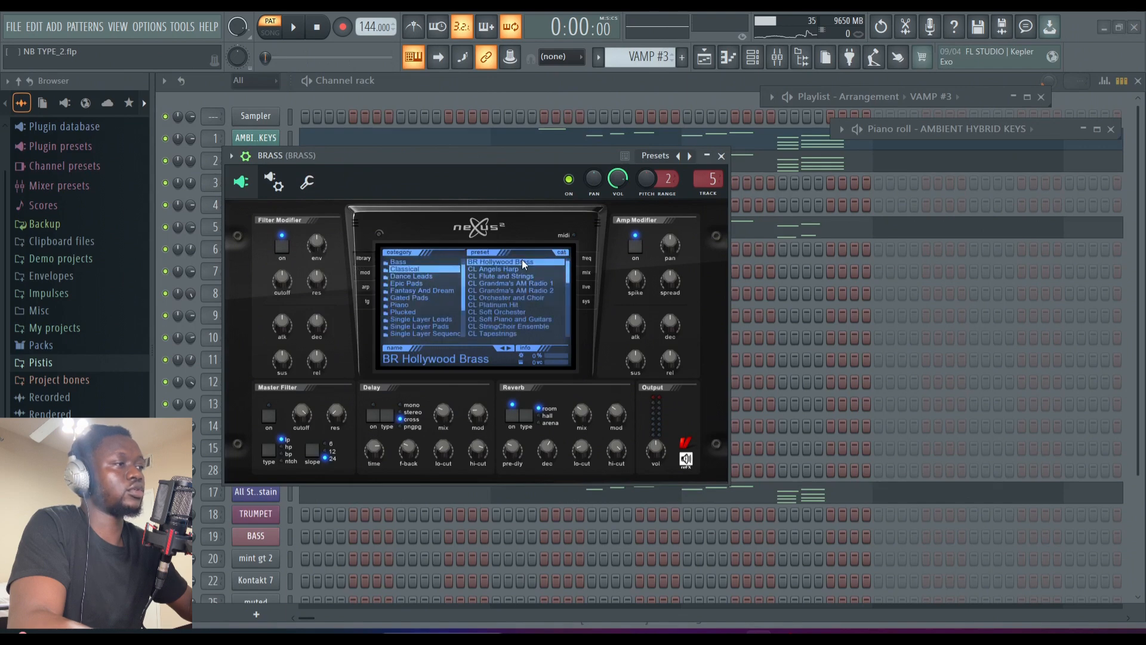
{"action": "left_click", "coordinate": [721, 156]}
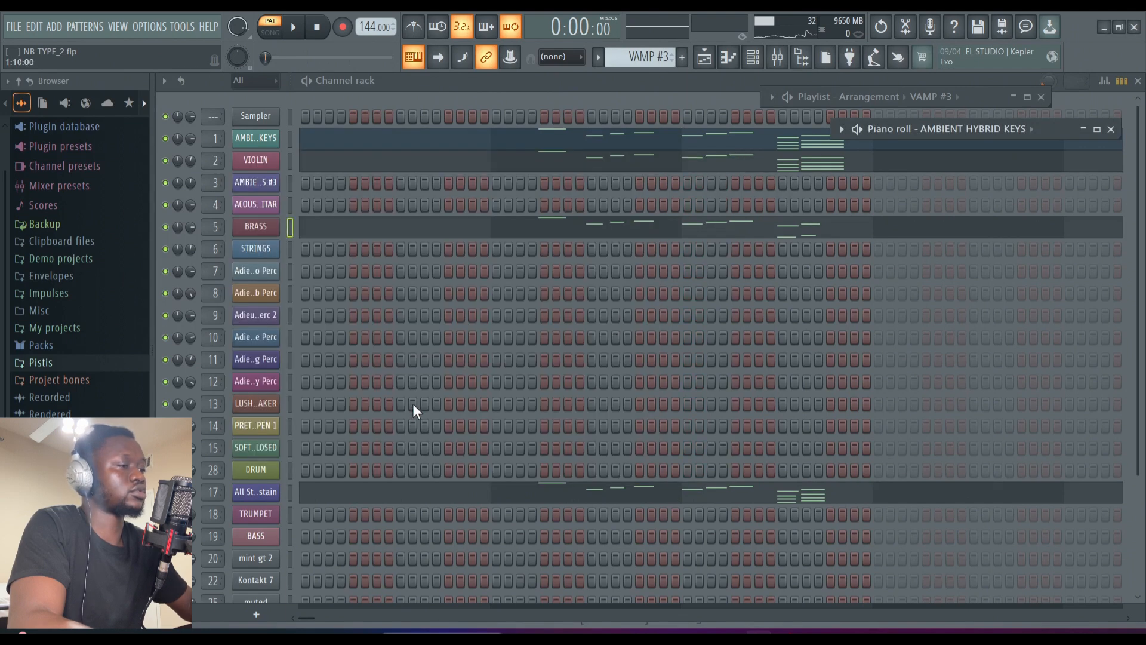
Inspect the FLEX preset used by the All Strings Sustain channel, and close the channel window.
{"action": "left_click", "coordinate": [257, 494]}
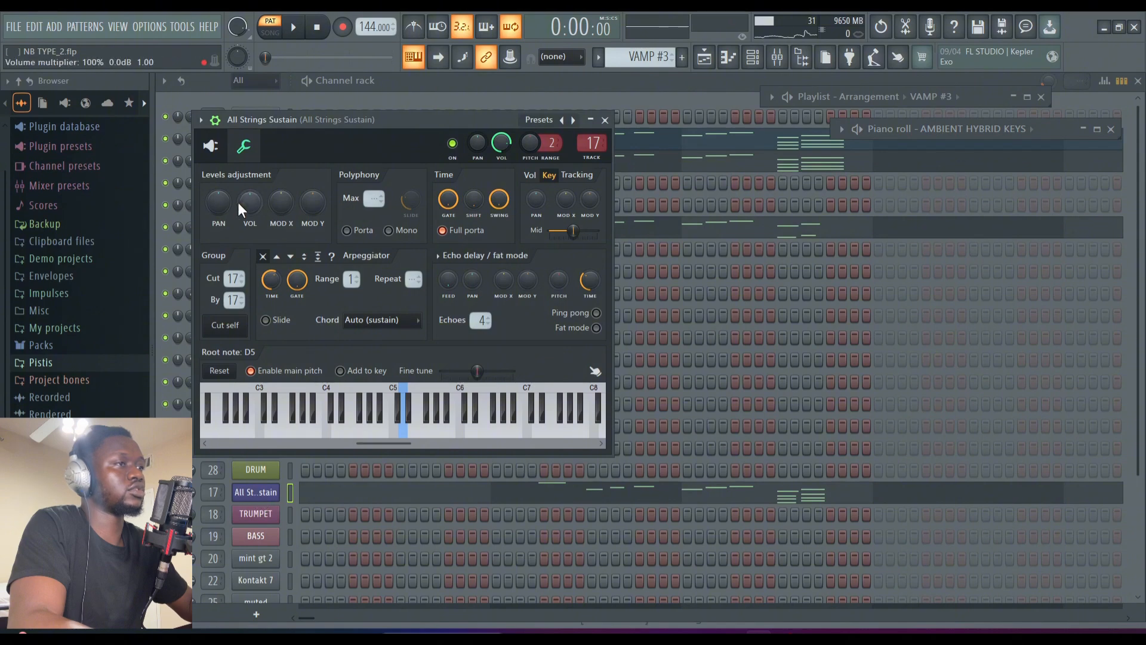
{"action": "left_click", "coordinate": [211, 150]}
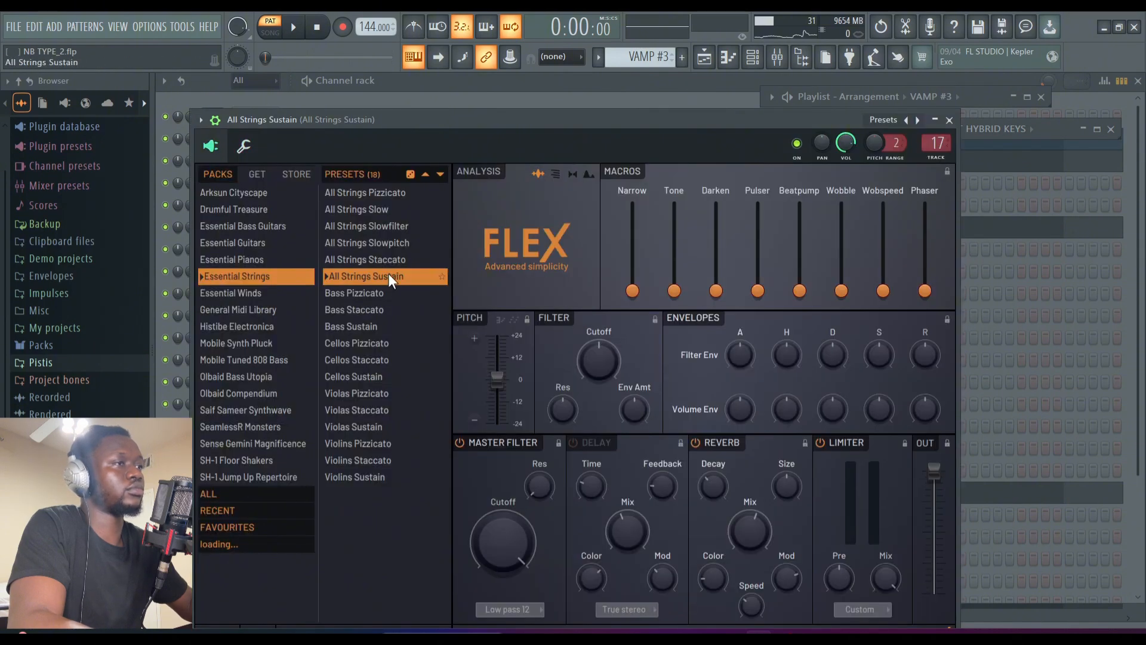
{"action": "left_click", "coordinate": [949, 121]}
{"action": "scroll", "coordinate": [651, 230], "scroll_direction": "down", "scroll_amount": 2}
{"action": "scroll", "coordinate": [650, 230], "scroll_direction": "up", "scroll_amount": 2}
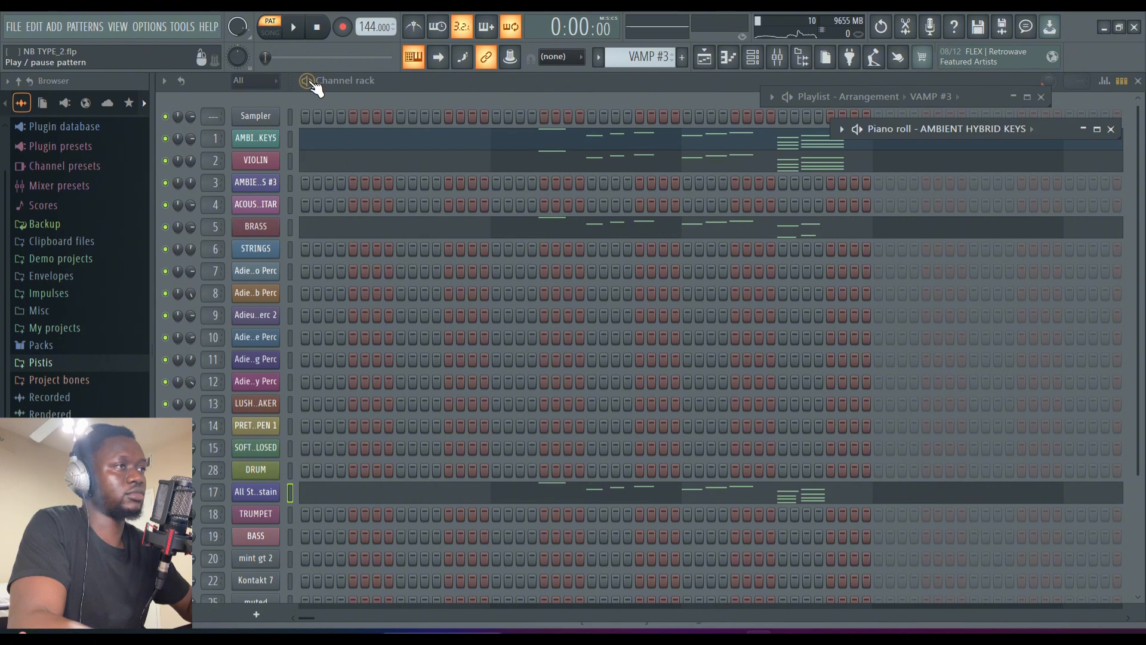
Play the VAMP #3 pattern with the metronome on, and return to the maximized playlist.
{"action": "key", "text": "space"}
{"action": "left_click", "coordinate": [412, 36]}
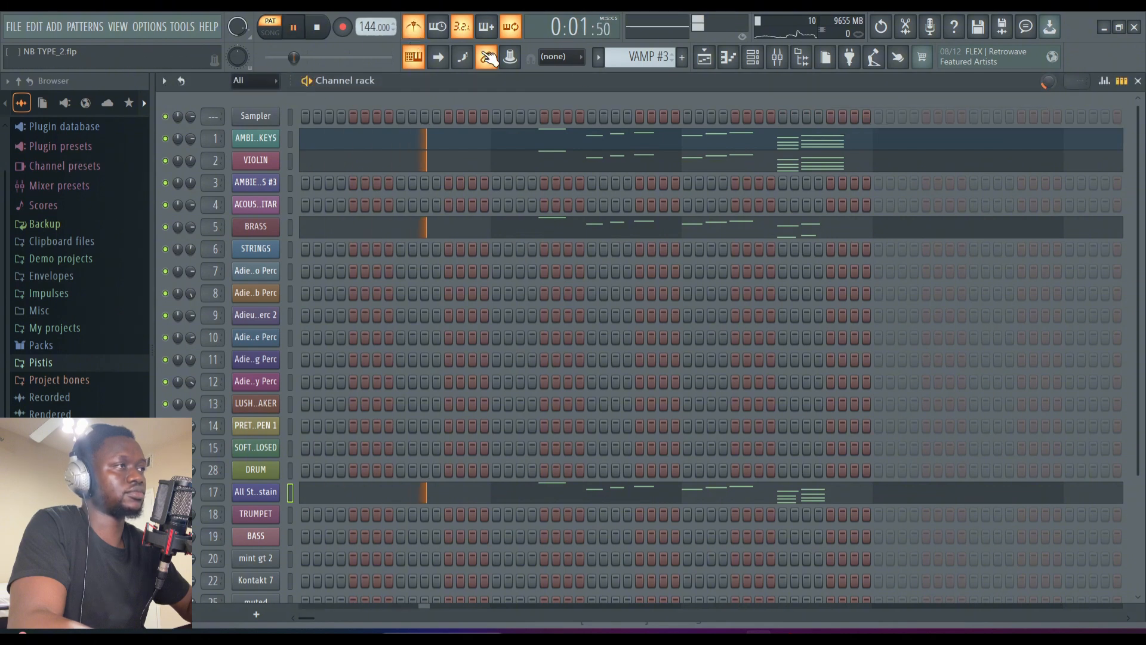
{"action": "left_click", "coordinate": [716, 57]}
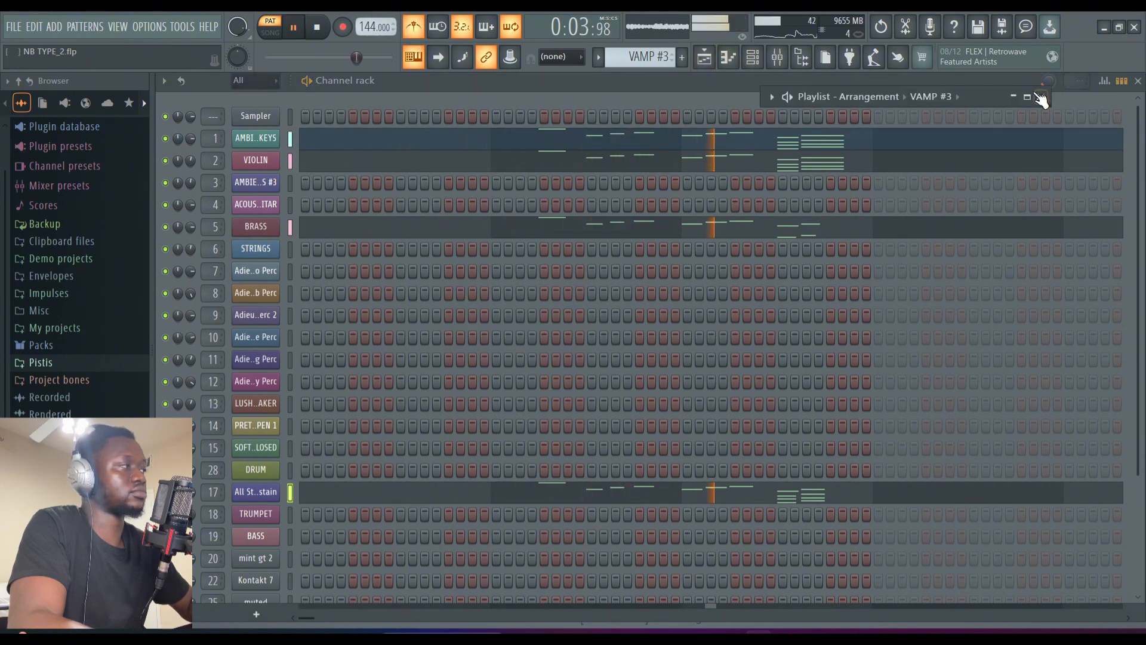
{"action": "left_click", "coordinate": [1034, 99]}
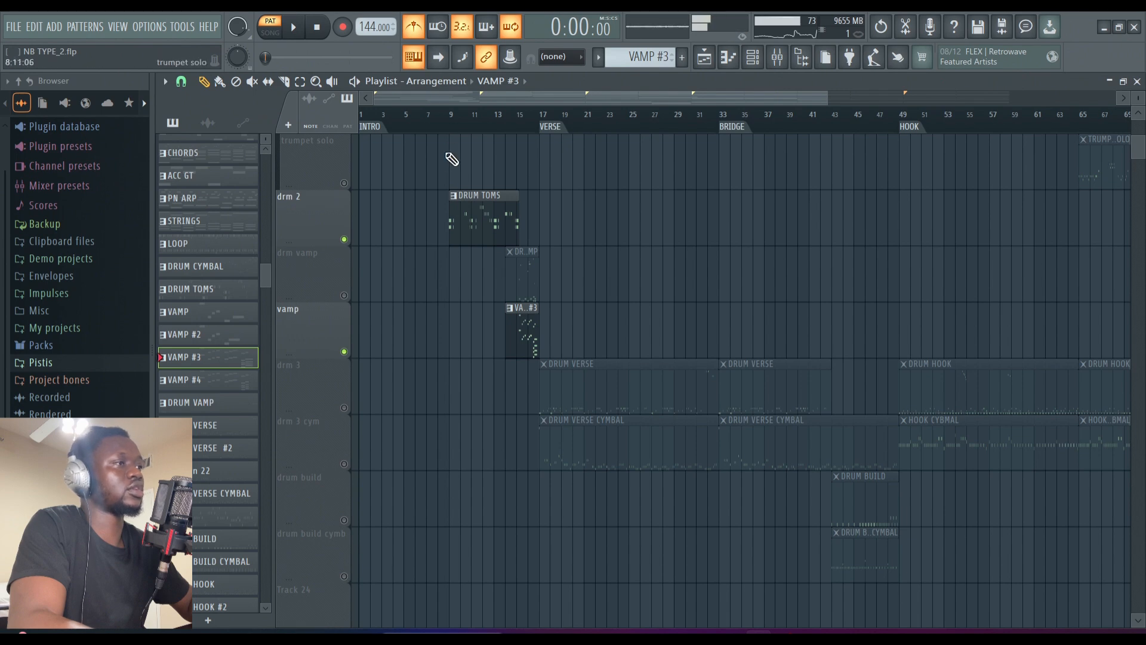
Unmute the drm vamp track, and play the arrangement from bar 9 through the vamp before stopping playback.
{"action": "left_click", "coordinate": [344, 294]}
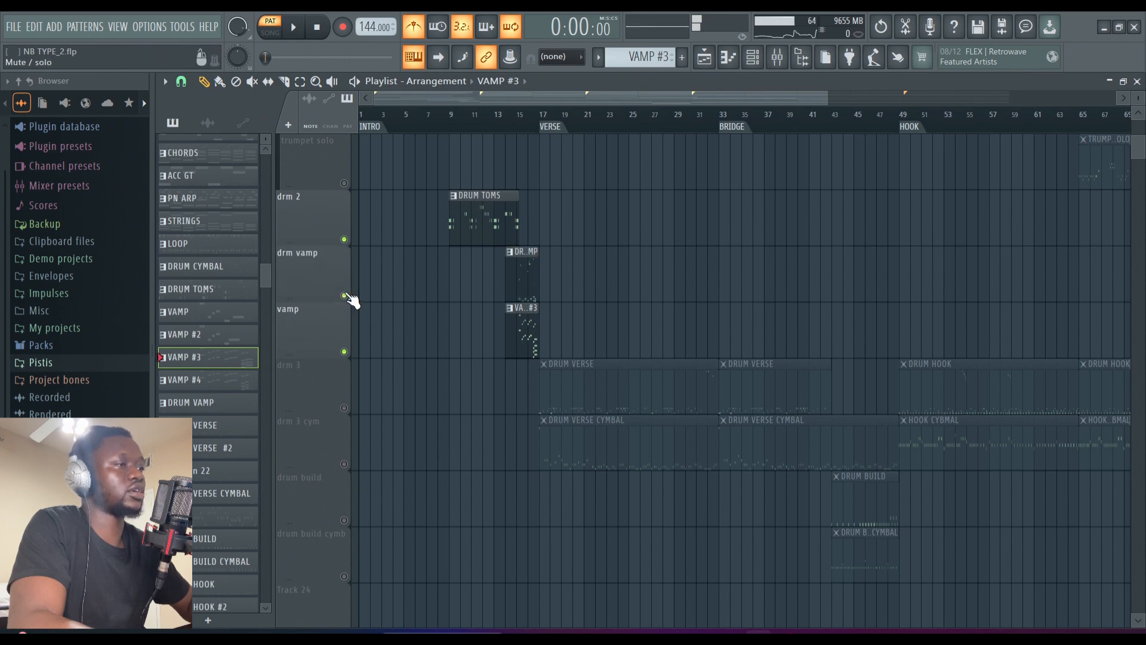
{"action": "left_click", "coordinate": [450, 131]}
{"action": "key", "text": "space"}
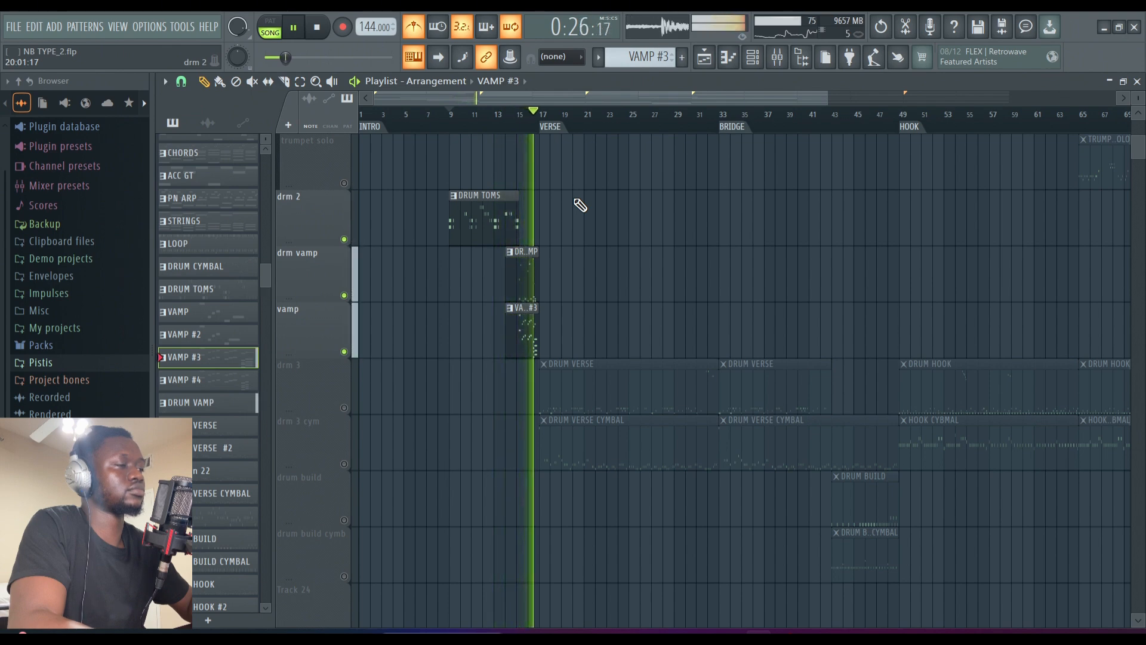
{"action": "key", "text": "space"}
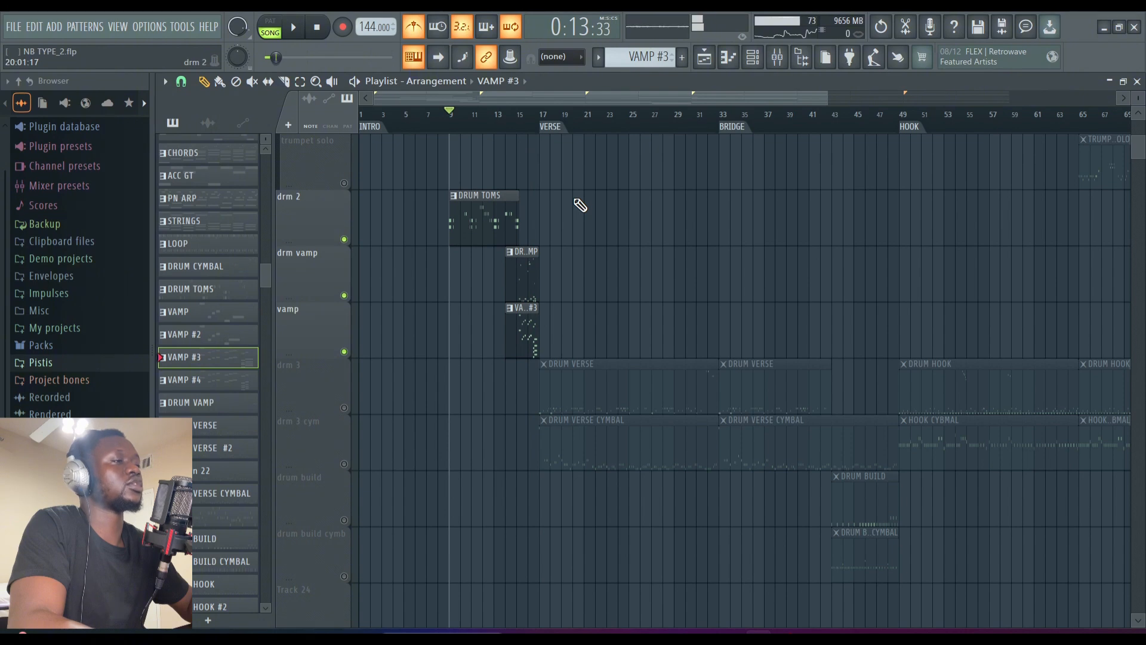
Select the DRUM VERSE clip, and unmute the drm 3, drm 3 cym, drum build and drum build cymb tracks.
{"action": "scroll", "coordinate": [580, 206], "scroll_direction": "down", "scroll_amount": 1}
{"action": "left_click", "coordinate": [567, 322]}
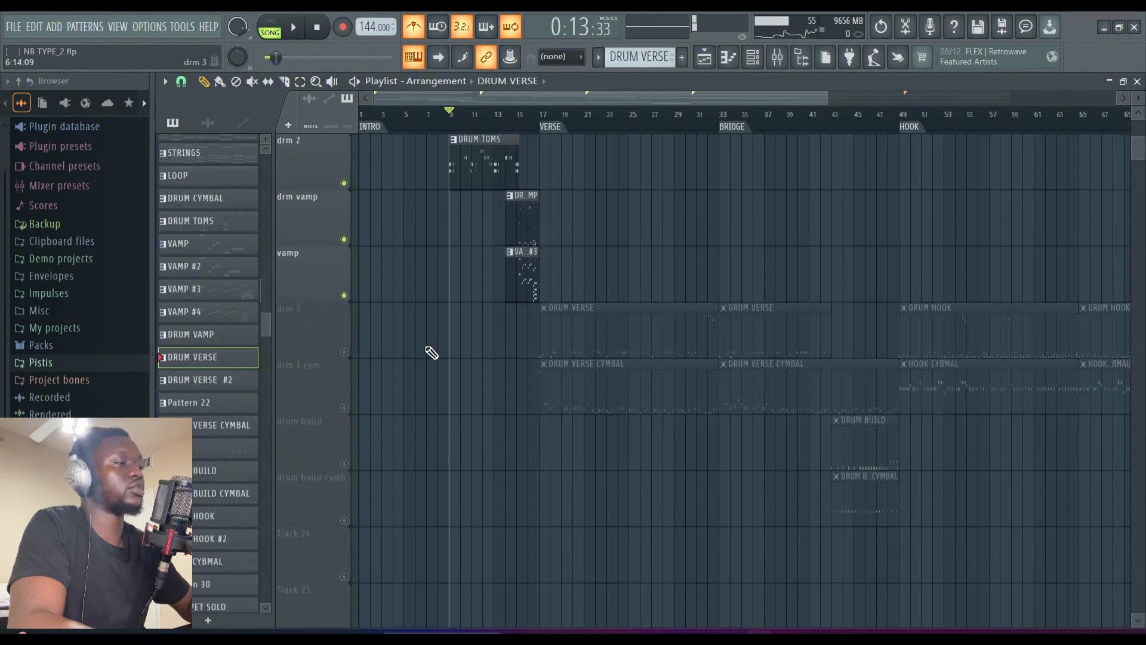
{"action": "left_click", "coordinate": [344, 351]}
{"action": "left_click", "coordinate": [344, 408]}
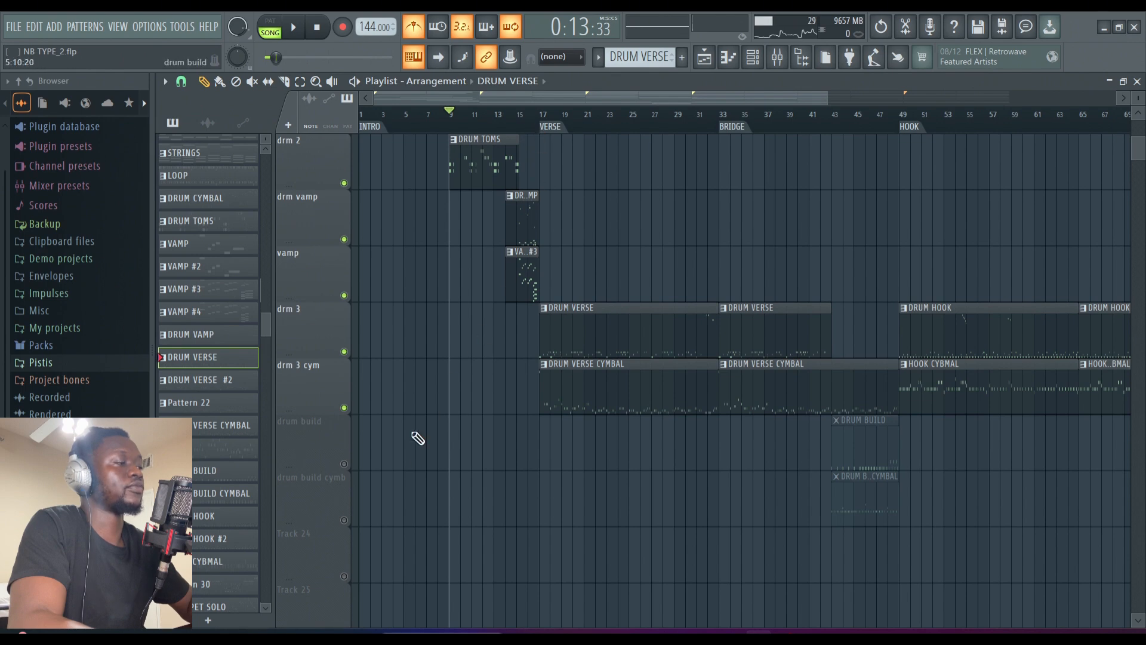
{"action": "left_click", "coordinate": [344, 463]}
{"action": "left_click", "coordinate": [344, 520]}
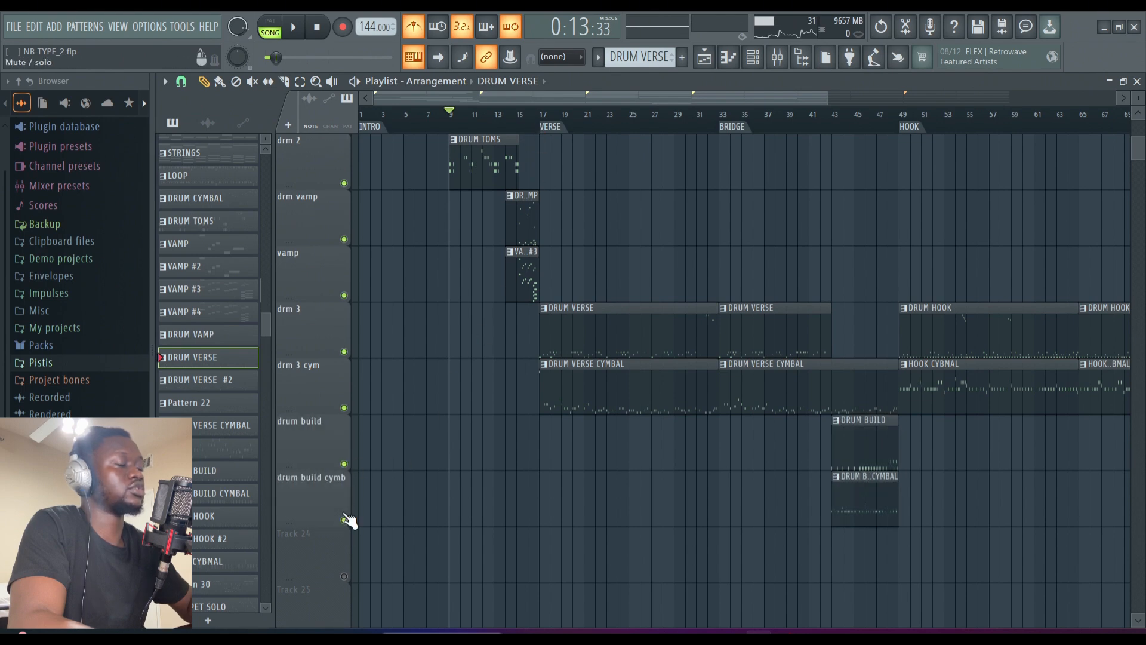
Play the arrangement from the VERSE marker, and examine the DRUM channel's DRUM VERSE notes in the piano roll.
{"action": "left_click", "coordinate": [546, 120]}
{"action": "key", "text": "space"}
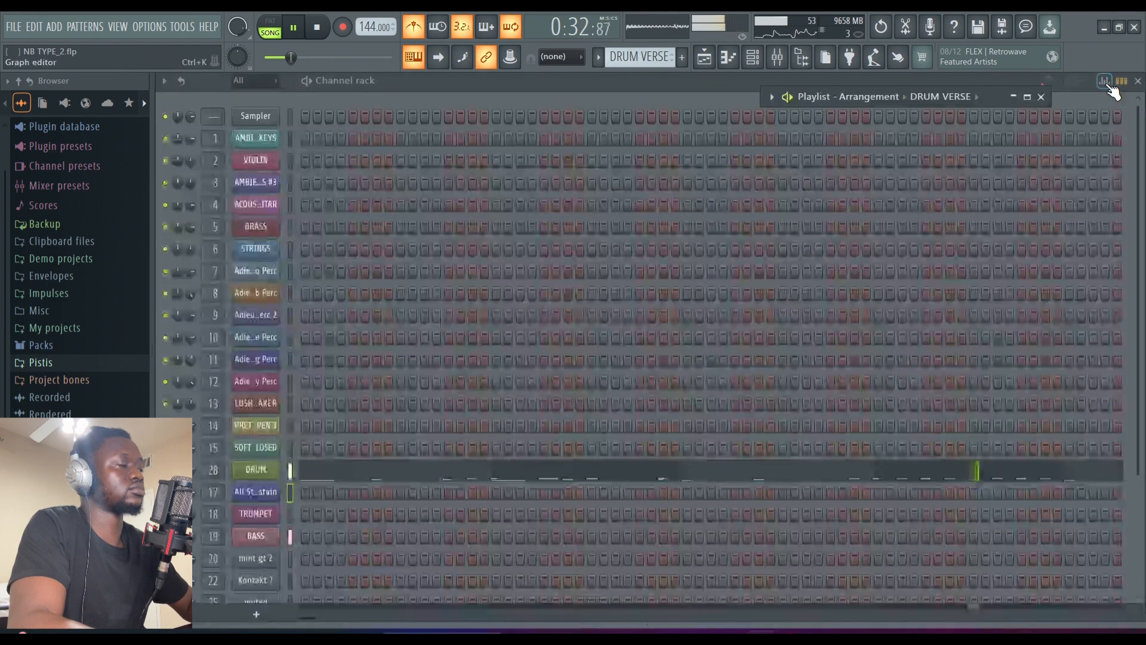
{"action": "key", "text": "F6"}
{"action": "left_click", "coordinate": [502, 472]}
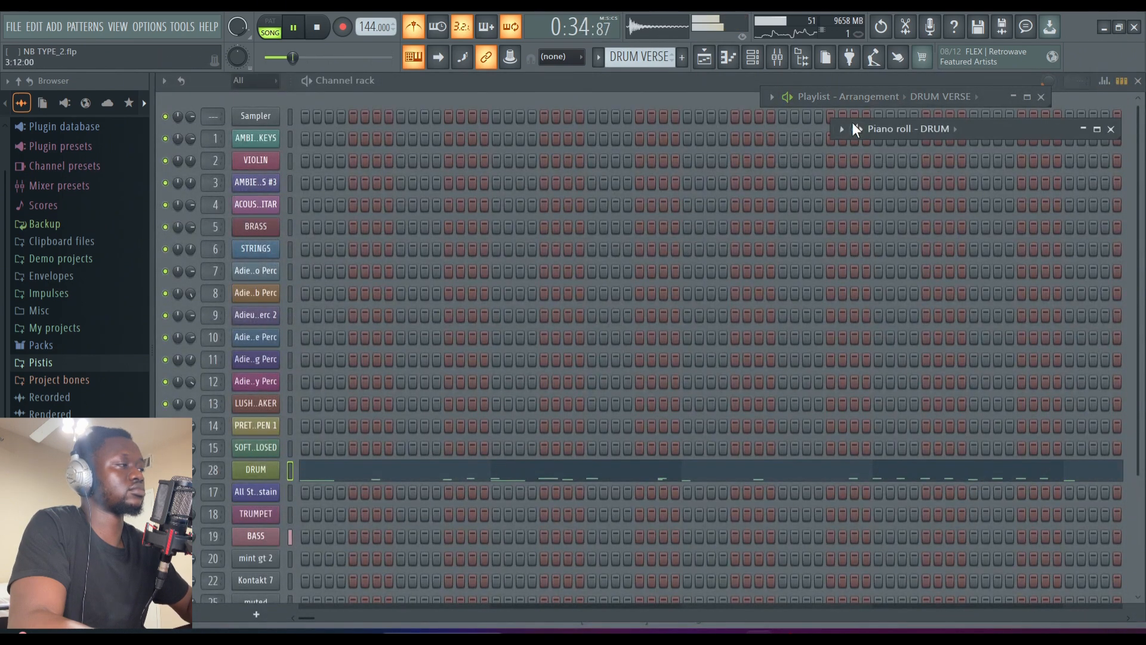
{"action": "left_click", "coordinate": [1101, 130]}
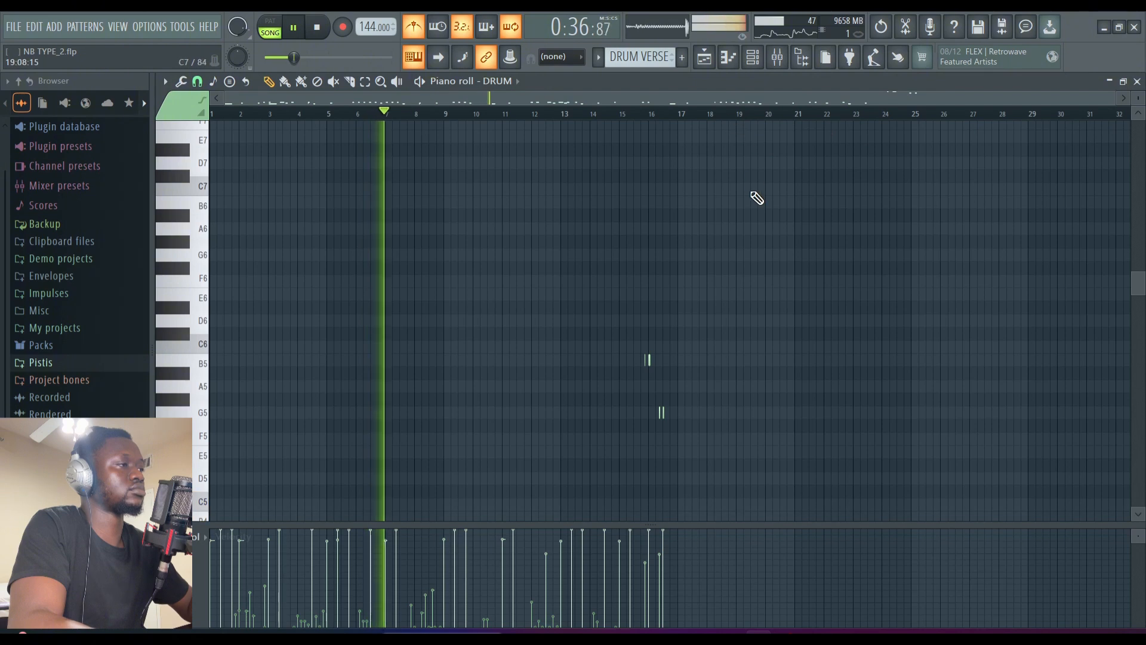
{"action": "scroll", "coordinate": [757, 200], "scroll_direction": "down", "scroll_amount": 3}
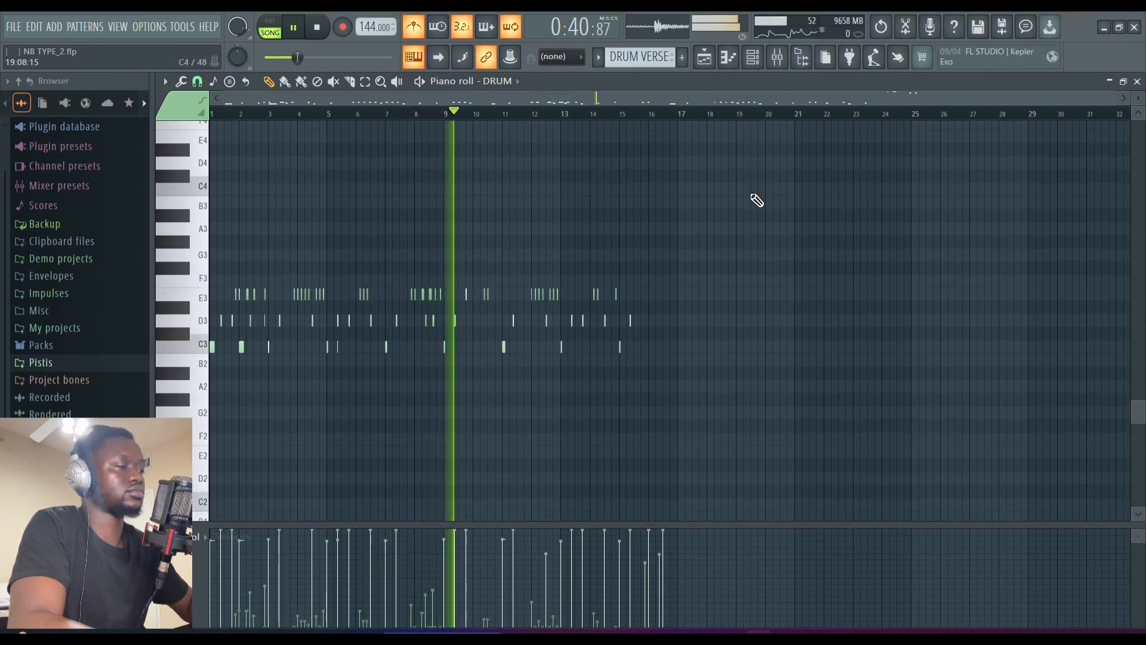
{"action": "left_click", "coordinate": [1122, 82]}
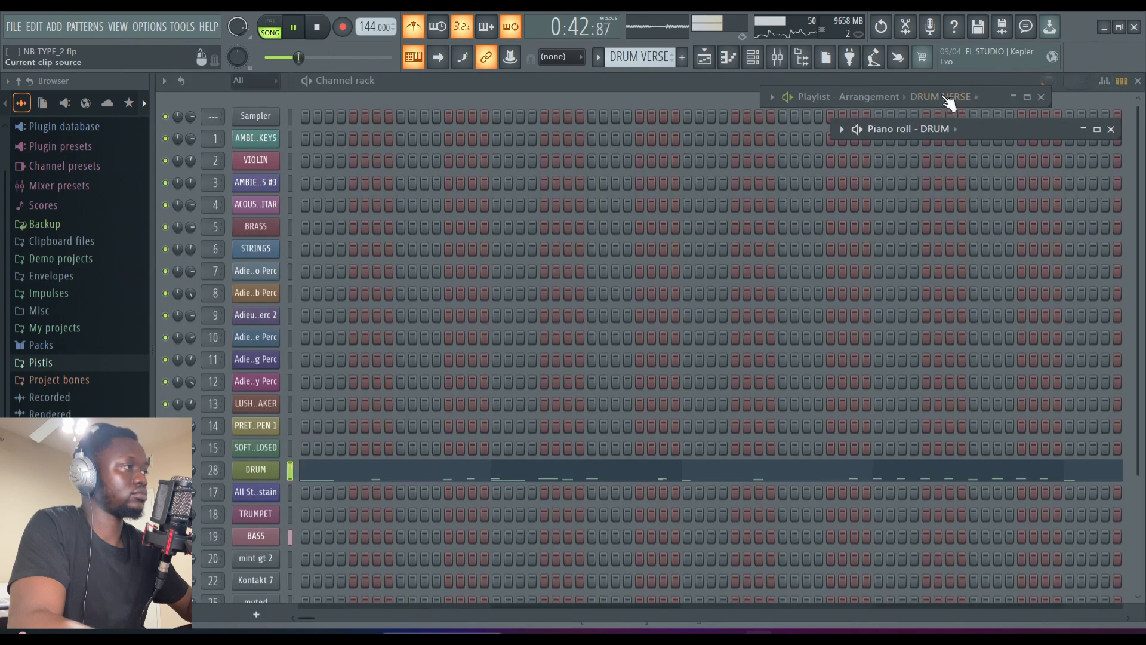
Return to the maximized playlist and follow the drum playback into the BRIDGE section.
{"action": "left_click", "coordinate": [712, 63]}
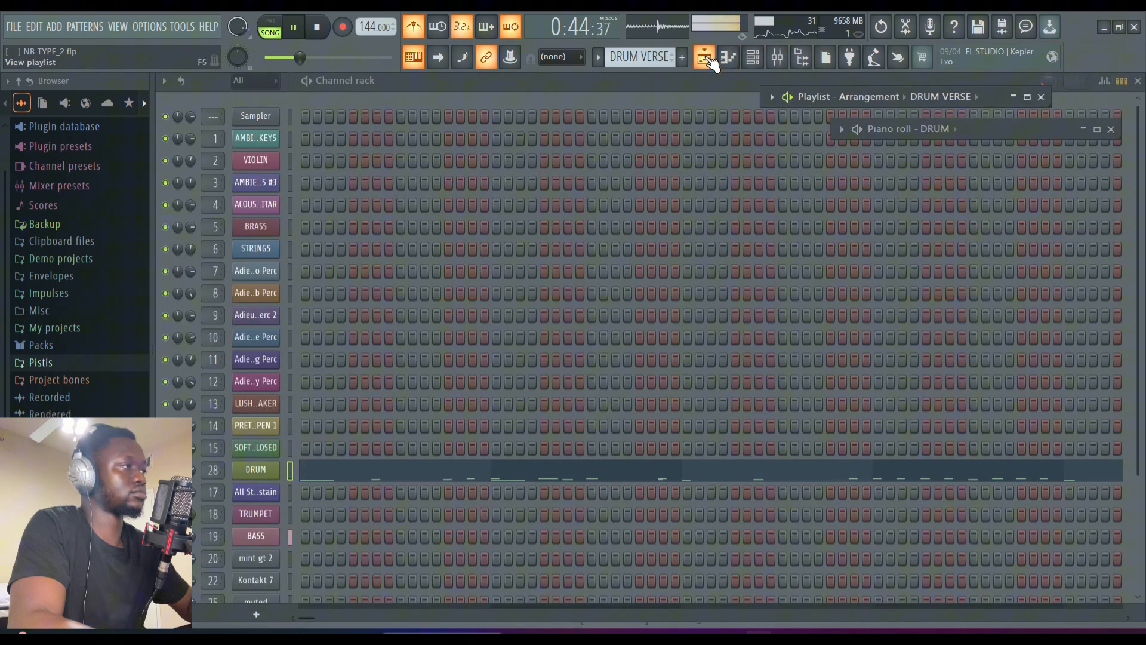
{"action": "left_click", "coordinate": [1028, 97]}
{"action": "left_click_drag", "start_coordinate": [699, 98], "coordinate": [785, 98]}
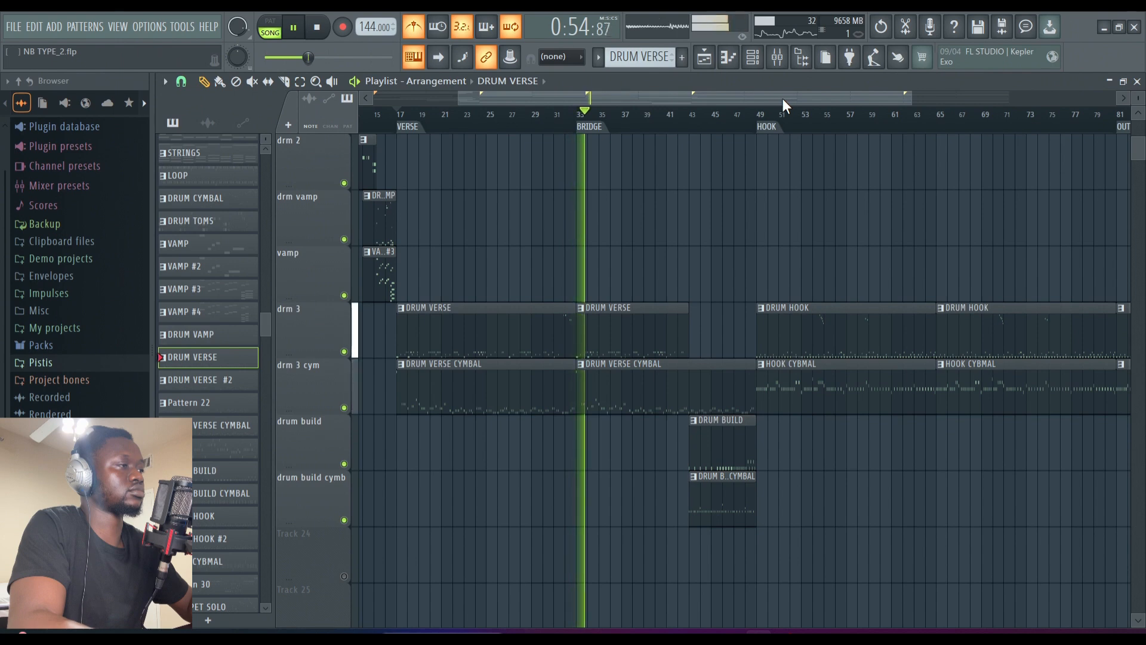
{"action": "left_click_drag", "start_coordinate": [766, 98], "coordinate": [777, 99]}
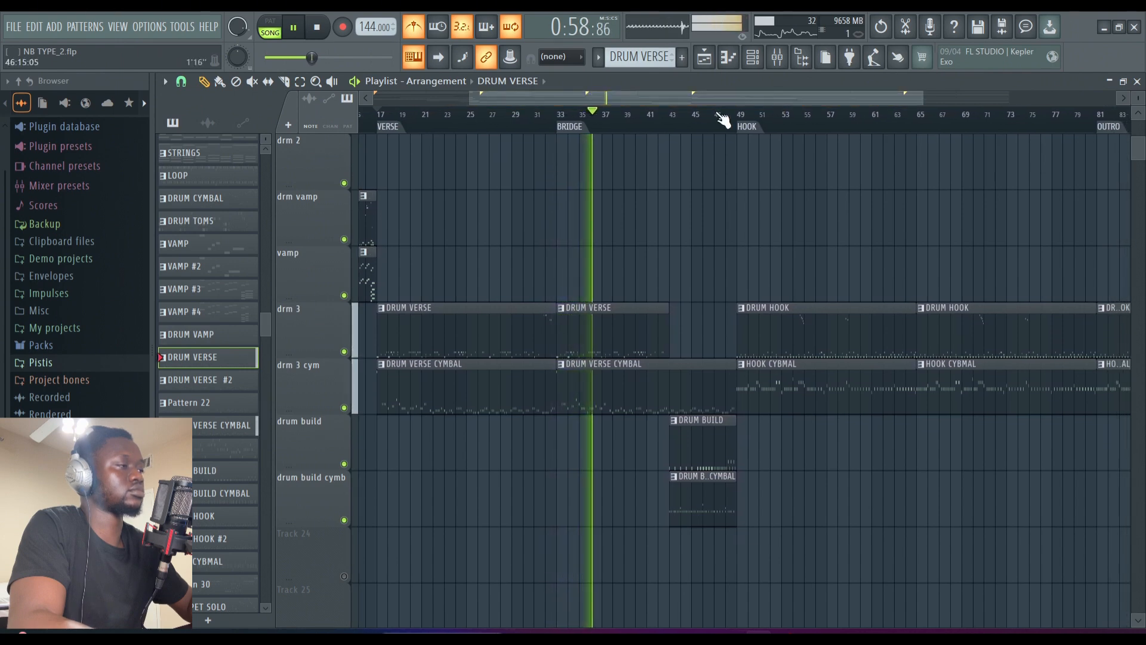
Play the drum build from bar 42 into the HOOK, turn off the metronome, and stop playback.
{"action": "left_click", "coordinate": [656, 116]}
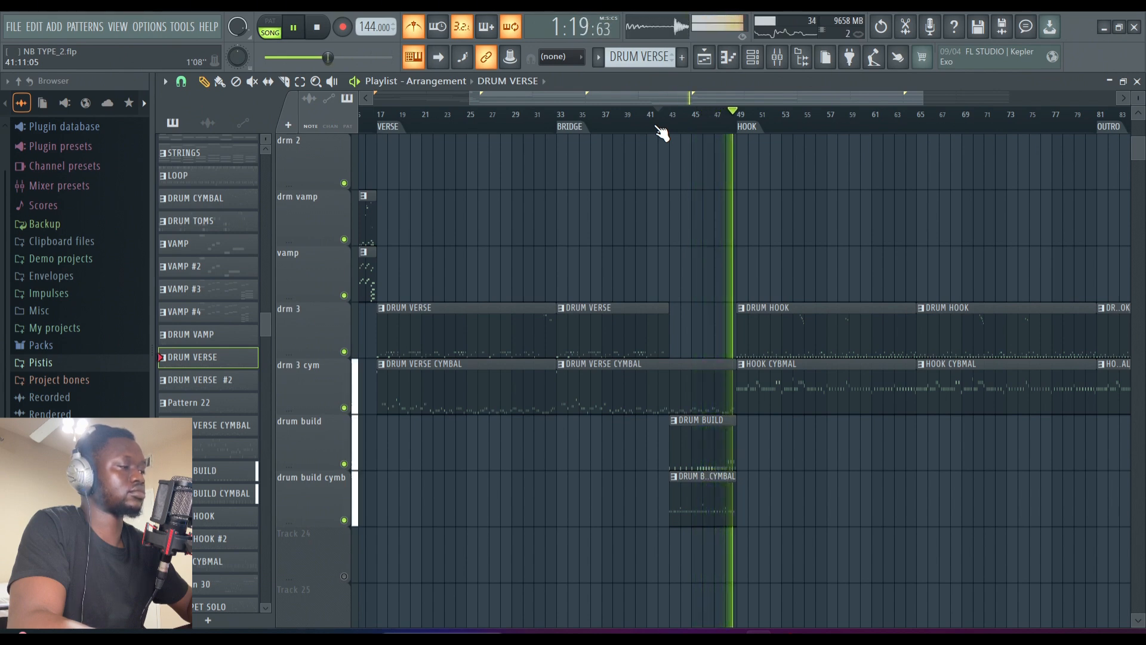
{"action": "left_click_drag", "start_coordinate": [717, 96], "coordinate": [844, 102]}
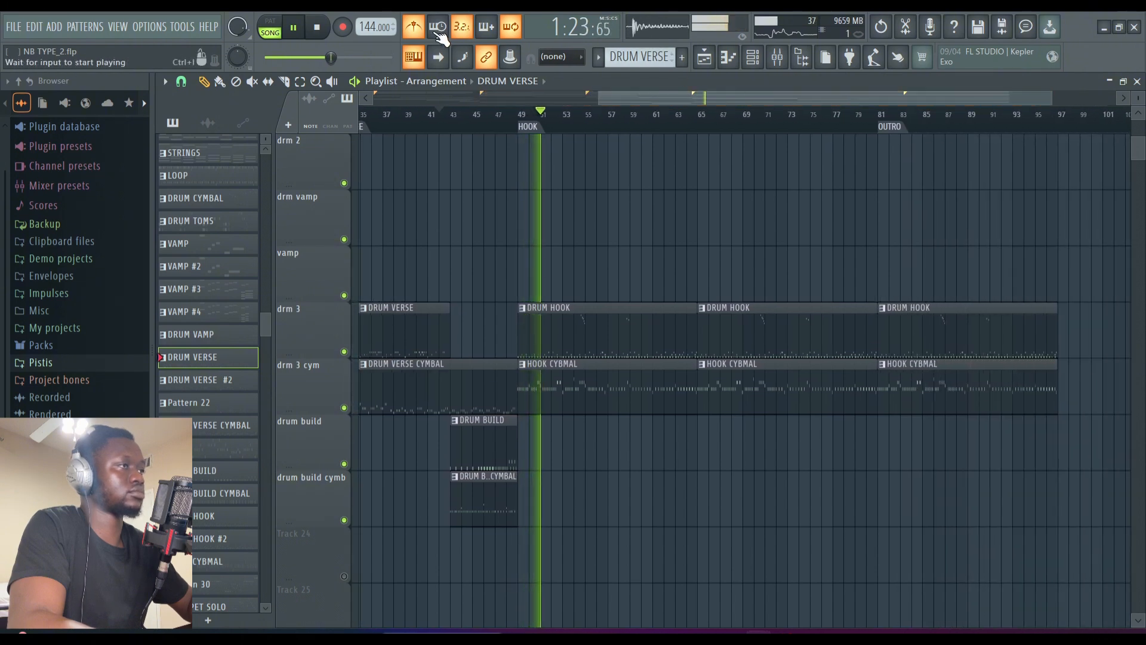
{"action": "left_click", "coordinate": [416, 28]}
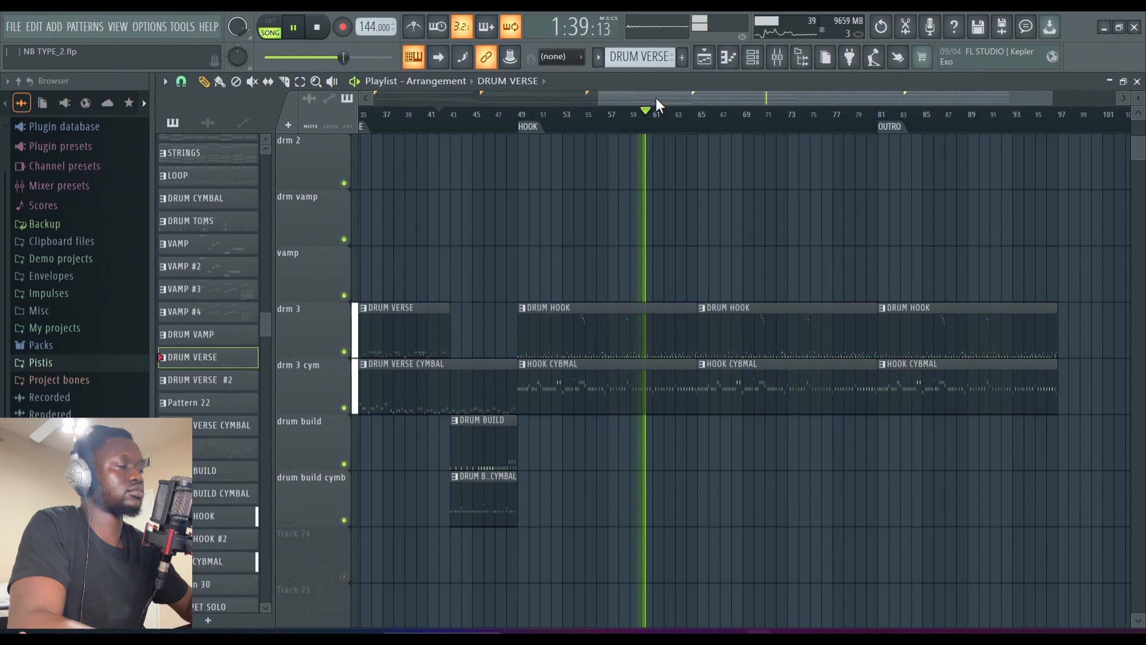
{"action": "key", "text": "space"}
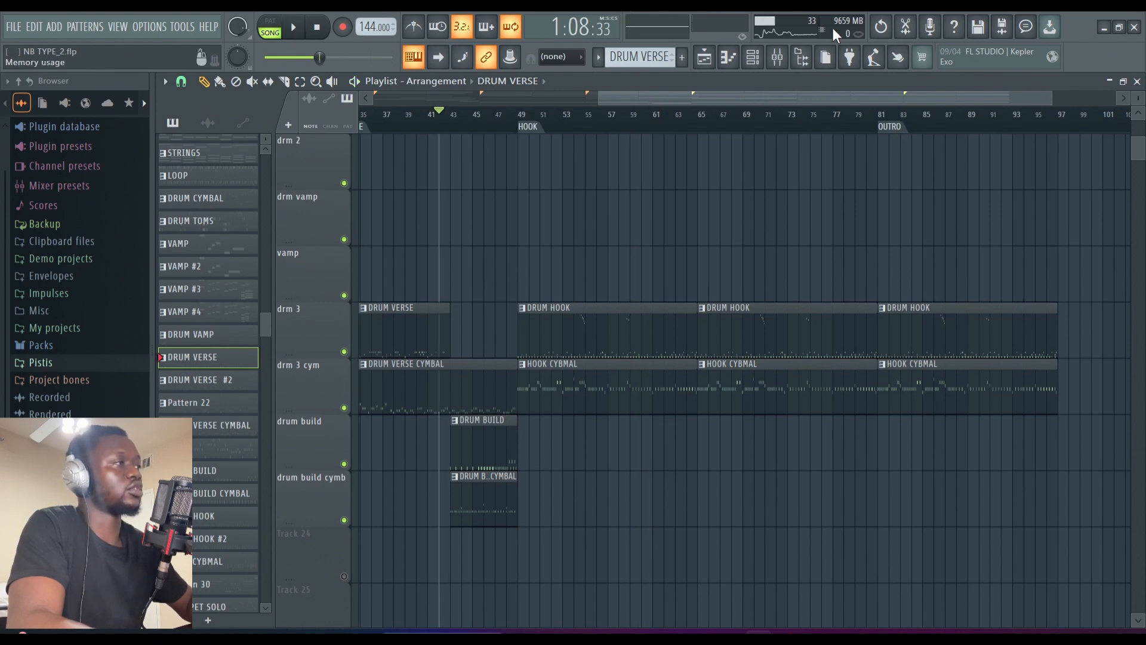
{"action": "left_click", "coordinate": [783, 58]}
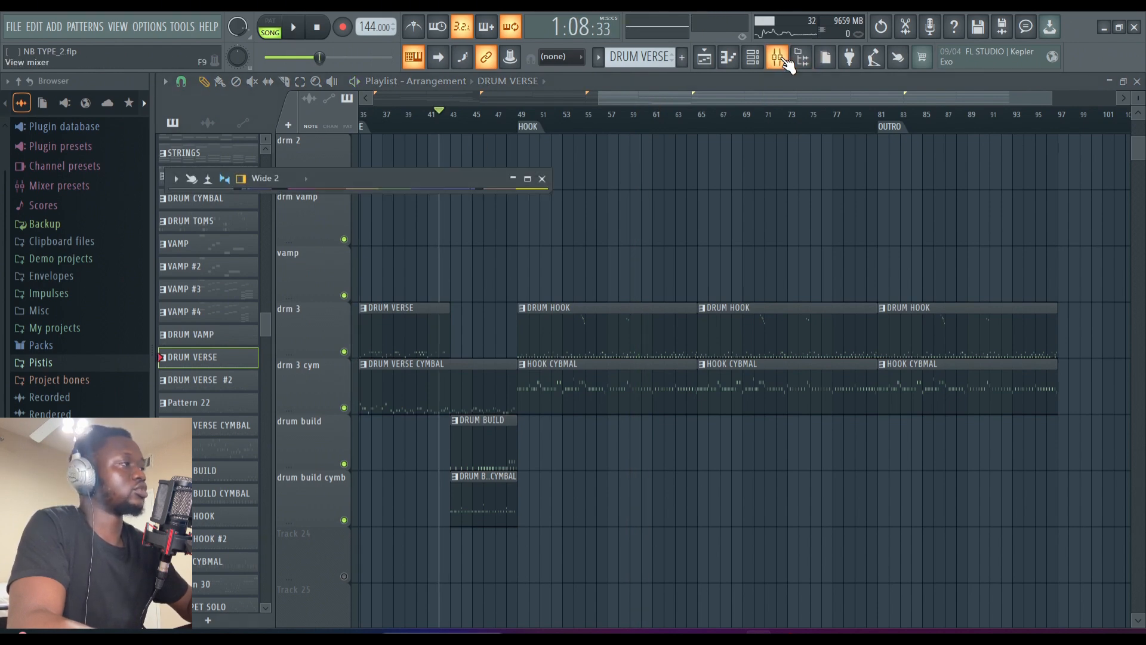
{"action": "left_click", "coordinate": [529, 179]}
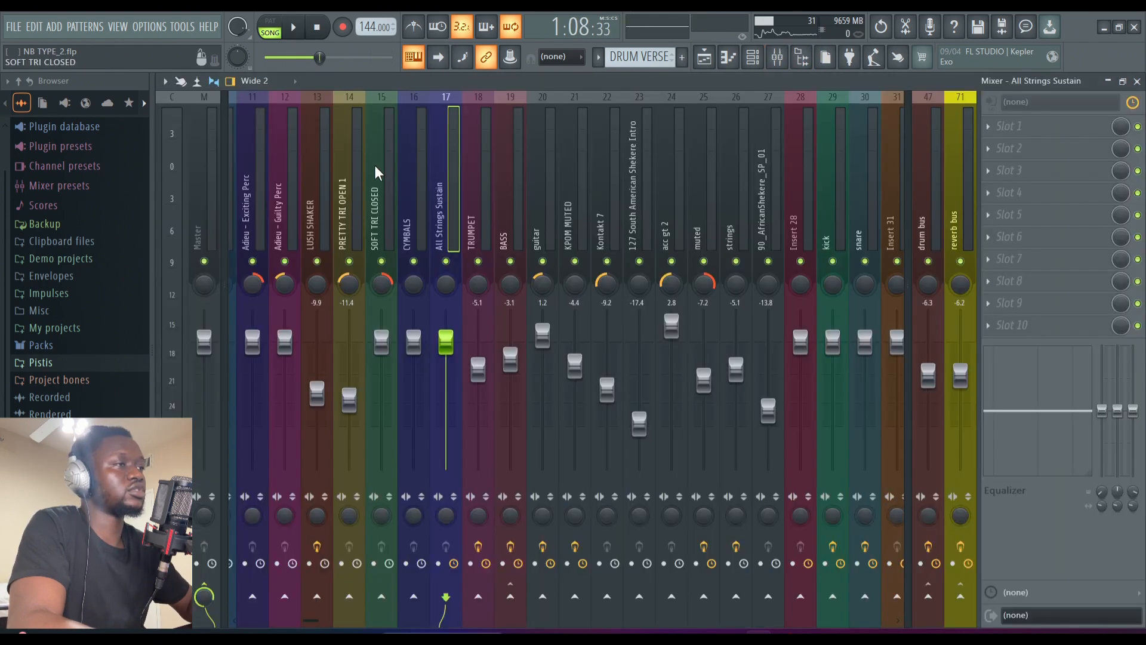
{"action": "left_click", "coordinate": [1109, 82]}
{"action": "left_click", "coordinate": [1109, 81]}
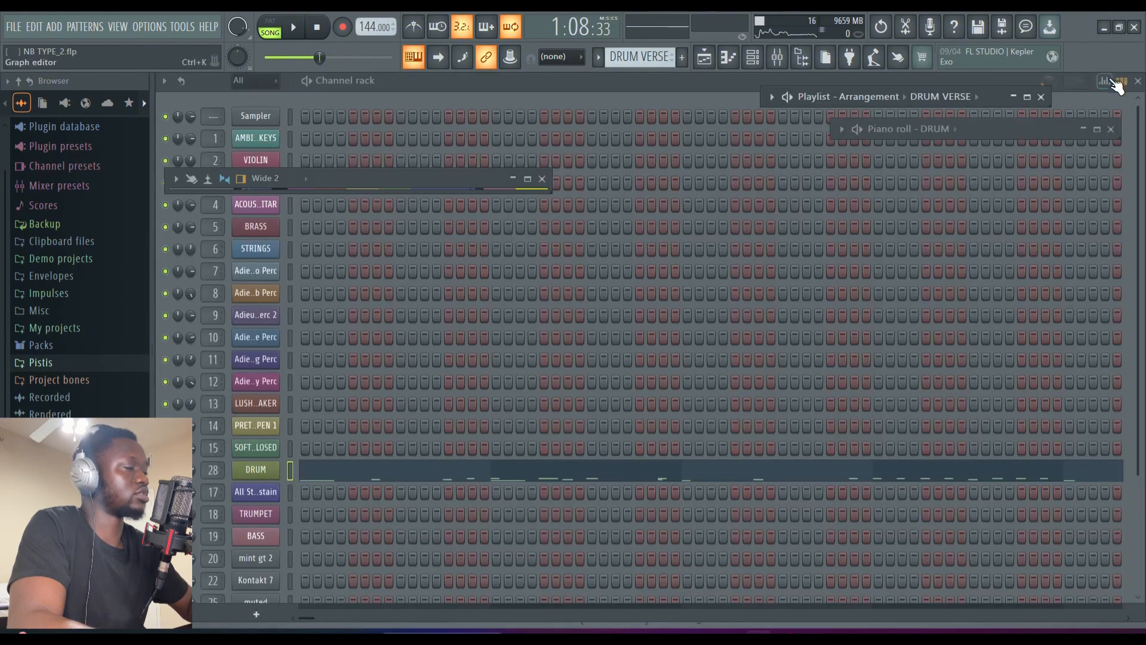
{"action": "left_click", "coordinate": [544, 91]}
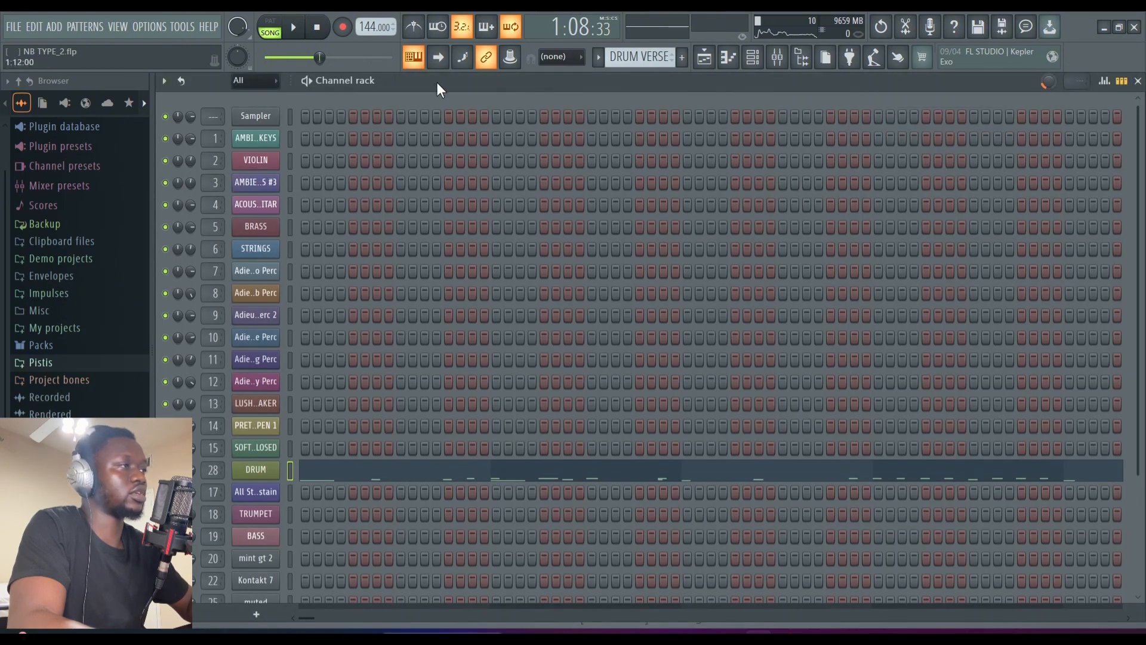
{"action": "left_click", "coordinate": [598, 58]}
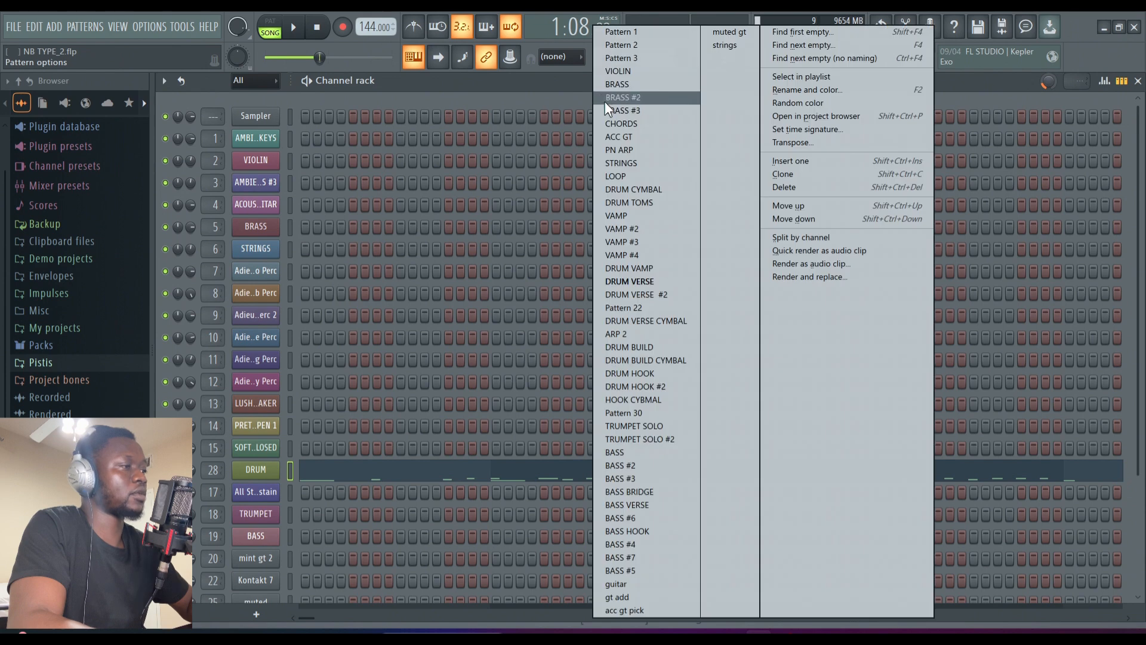
{"action": "left_click", "coordinate": [549, 73]}
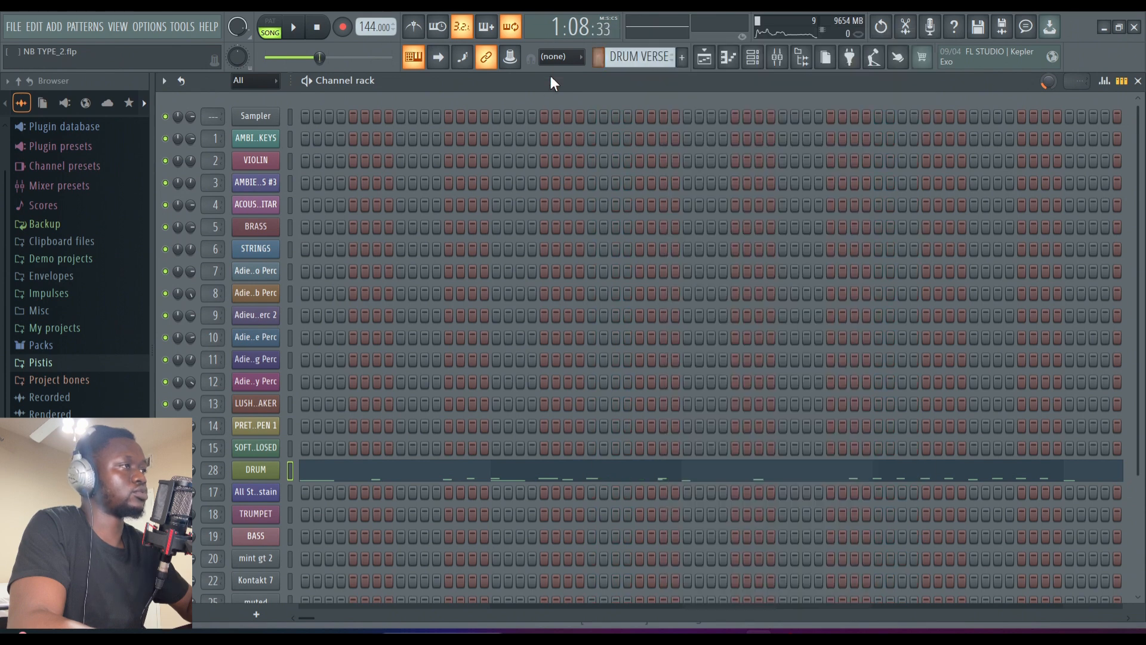
{"action": "left_click", "coordinate": [710, 56]}
{"action": "left_click", "coordinate": [1026, 98]}
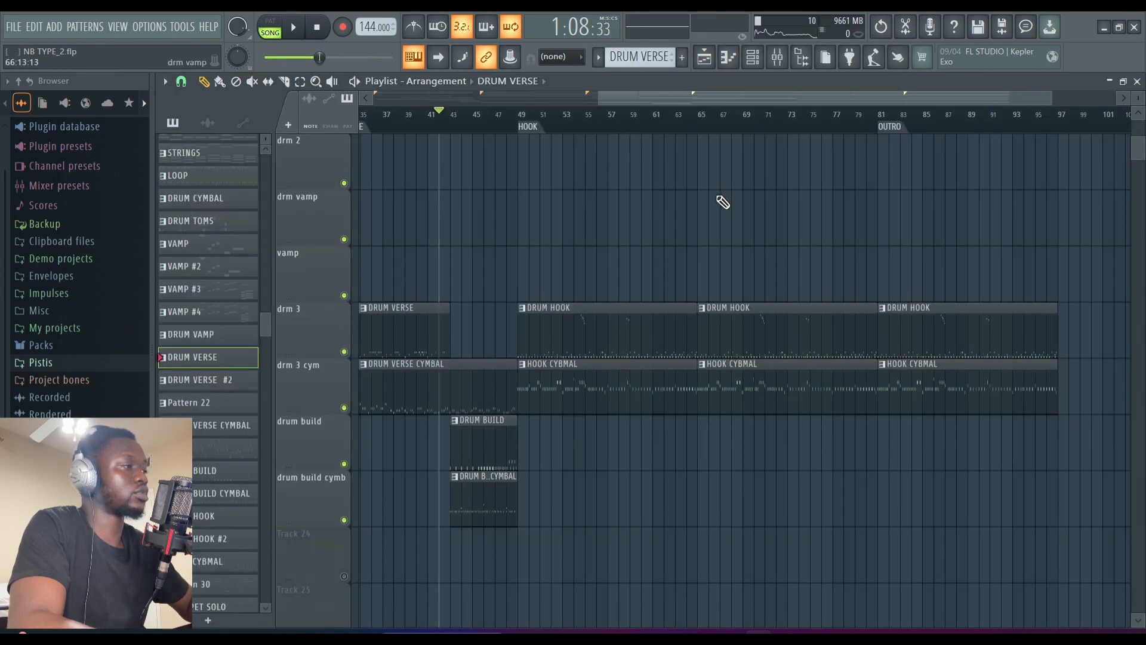
Select the HOOK section and play it with only the drm 3 and drm 3 cym tracks audible.
{"action": "left_click", "coordinate": [534, 128]}
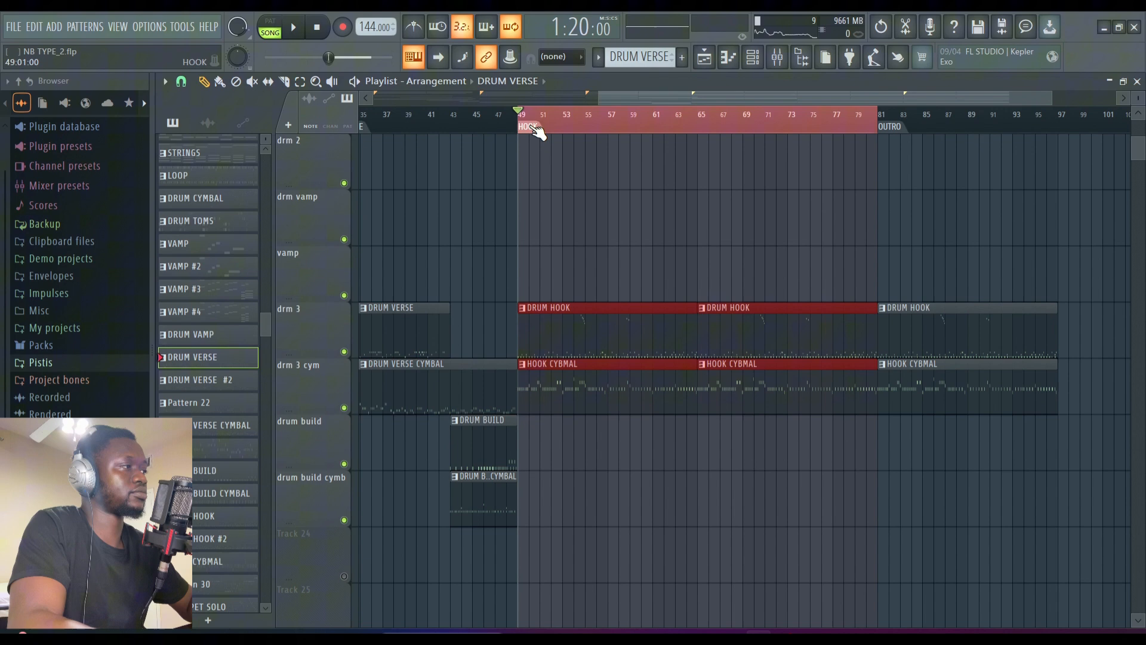
{"action": "left_click", "coordinate": [689, 206]}
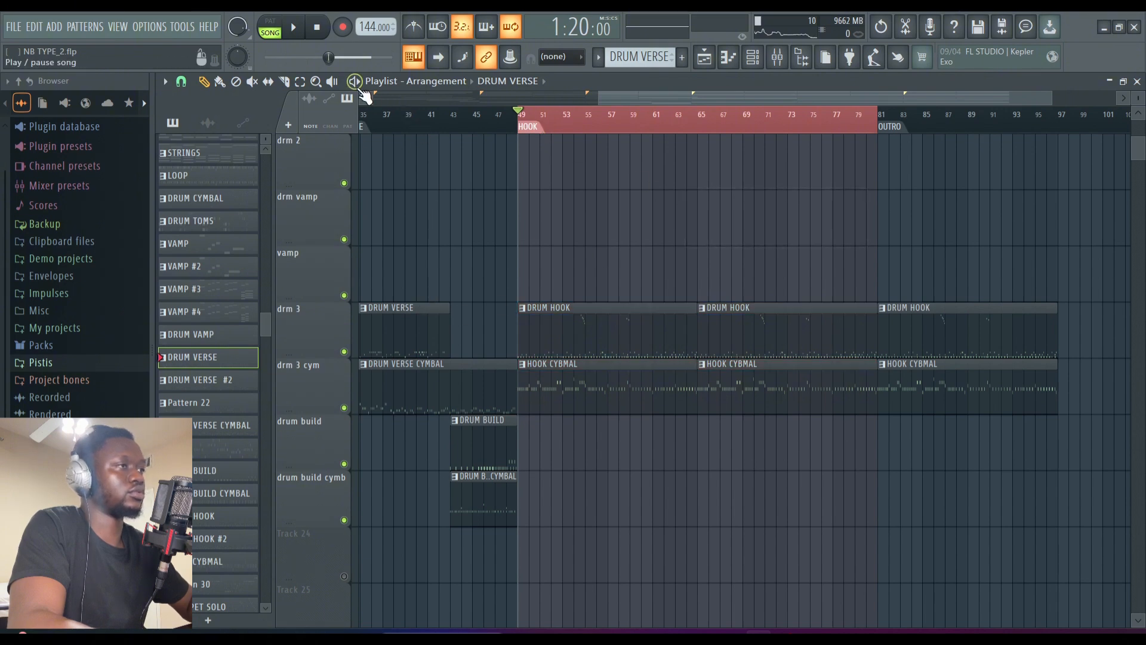
{"action": "key", "text": "space"}
{"action": "left_click", "coordinate": [344, 351], "text": "ctrl"}
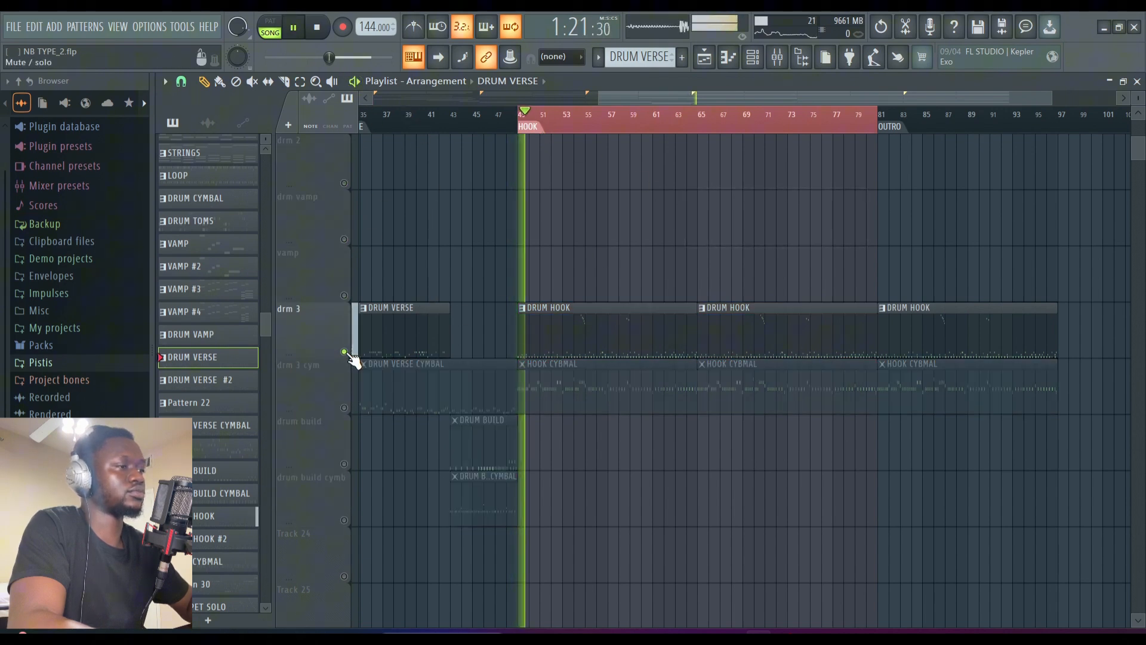
{"action": "left_click", "coordinate": [345, 407]}
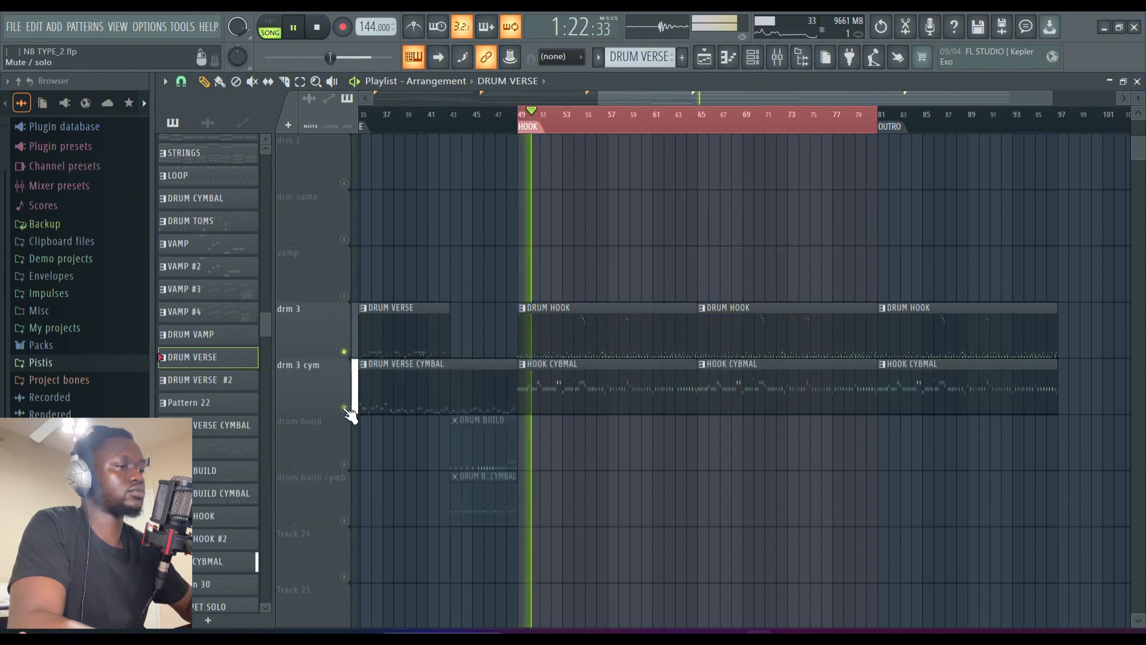
Bring up the maximized mixer during playback, select the kick insert among the drum channels, and solo it.
{"action": "left_click", "coordinate": [1109, 82]}
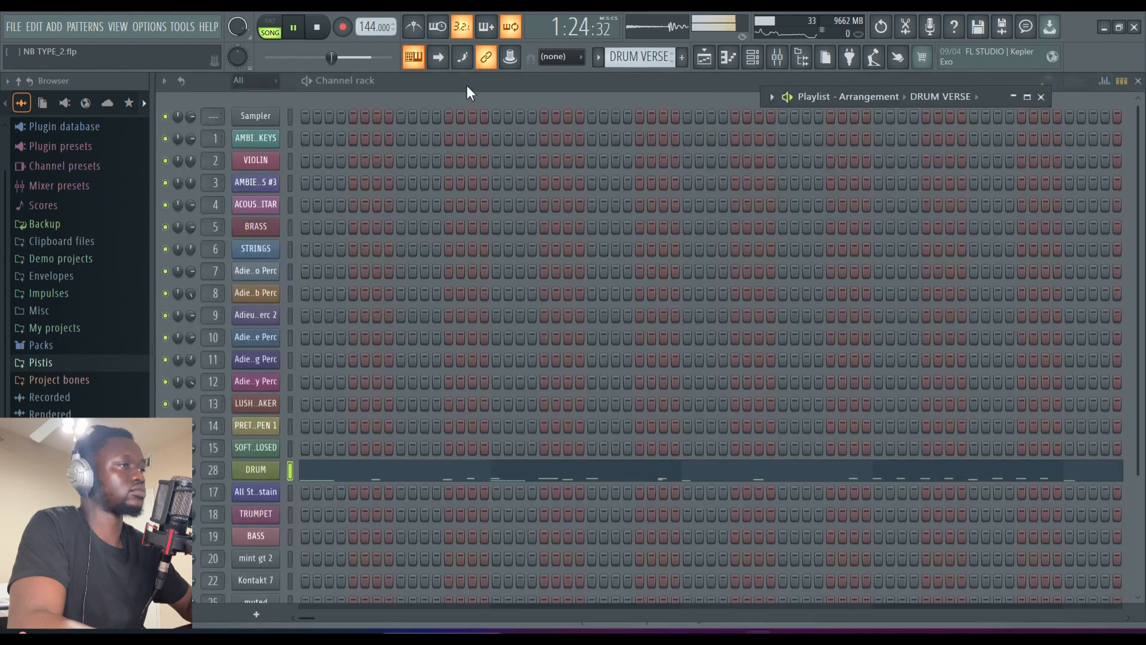
{"action": "left_click", "coordinate": [776, 57]}
{"action": "left_click", "coordinate": [528, 179]}
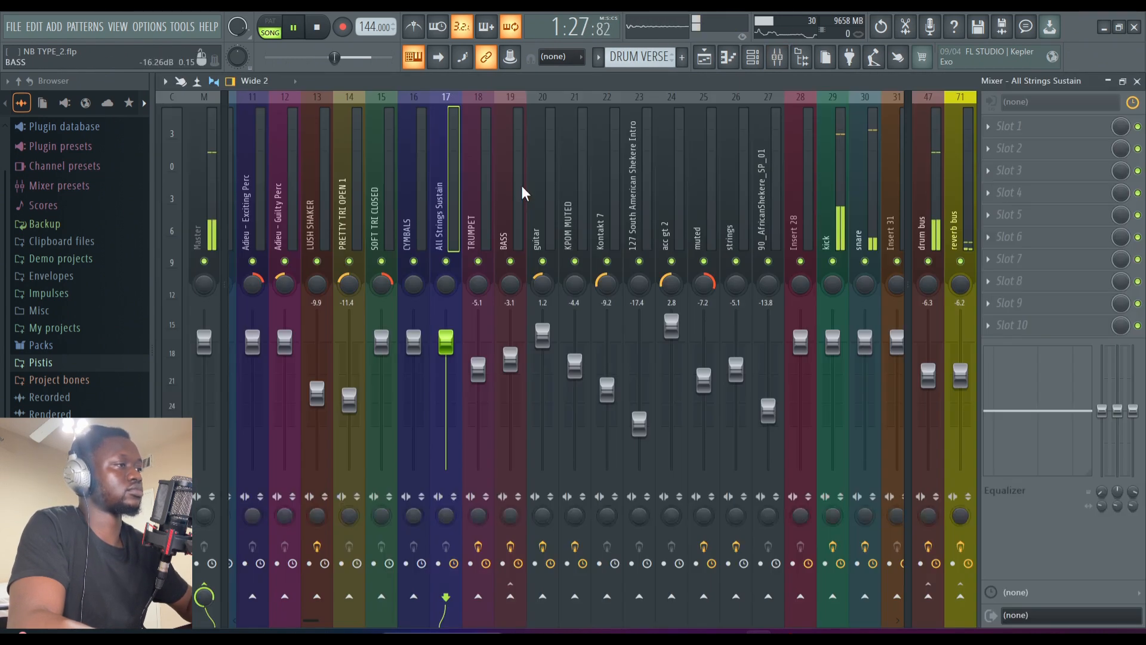
{"action": "scroll", "coordinate": [537, 179], "scroll_direction": "right", "scroll_amount": 5}
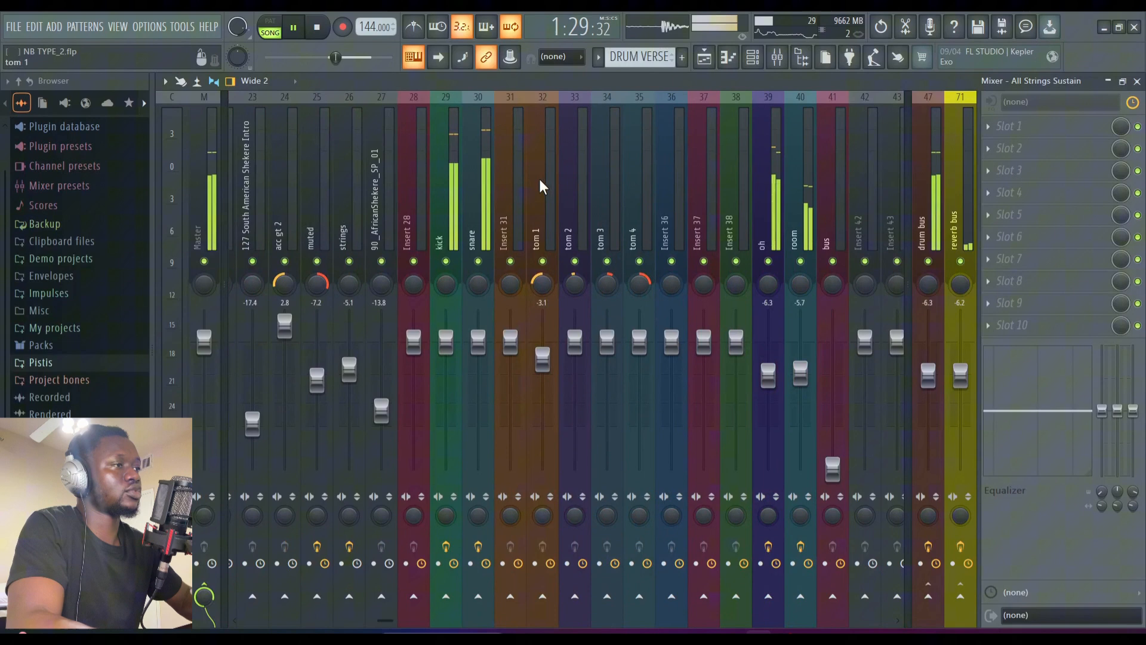
{"action": "left_click", "coordinate": [439, 178]}
{"action": "scroll", "coordinate": [453, 179], "scroll_direction": "right", "scroll_amount": 3}
{"action": "scroll", "coordinate": [447, 174], "scroll_direction": "left", "scroll_amount": 3}
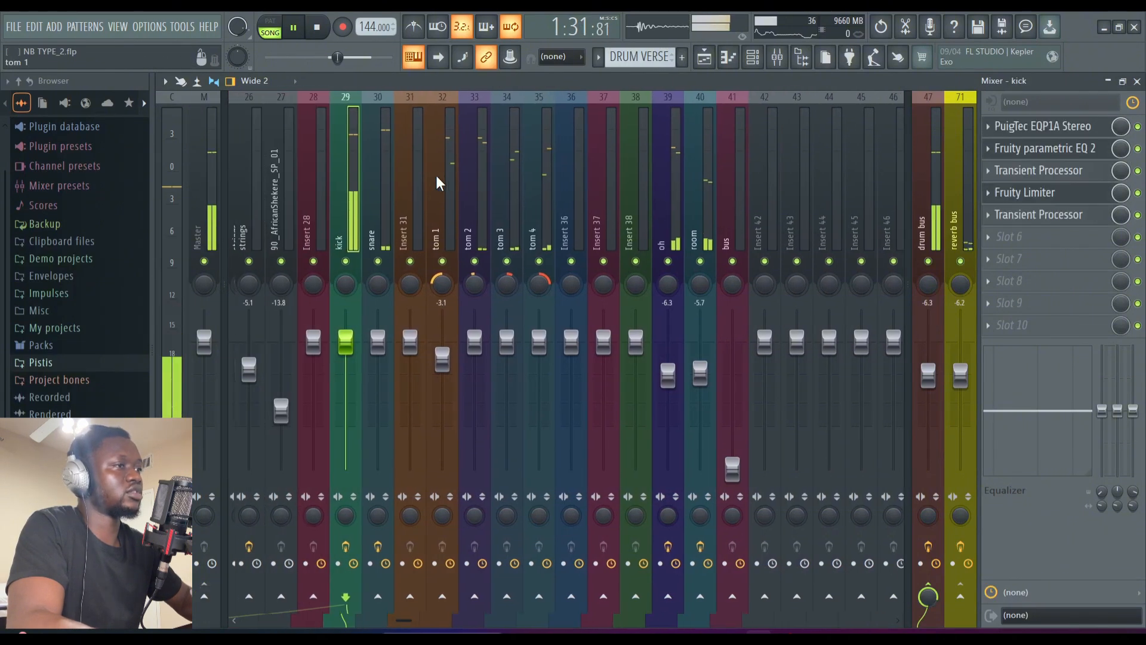
{"action": "right_click", "coordinate": [352, 261]}
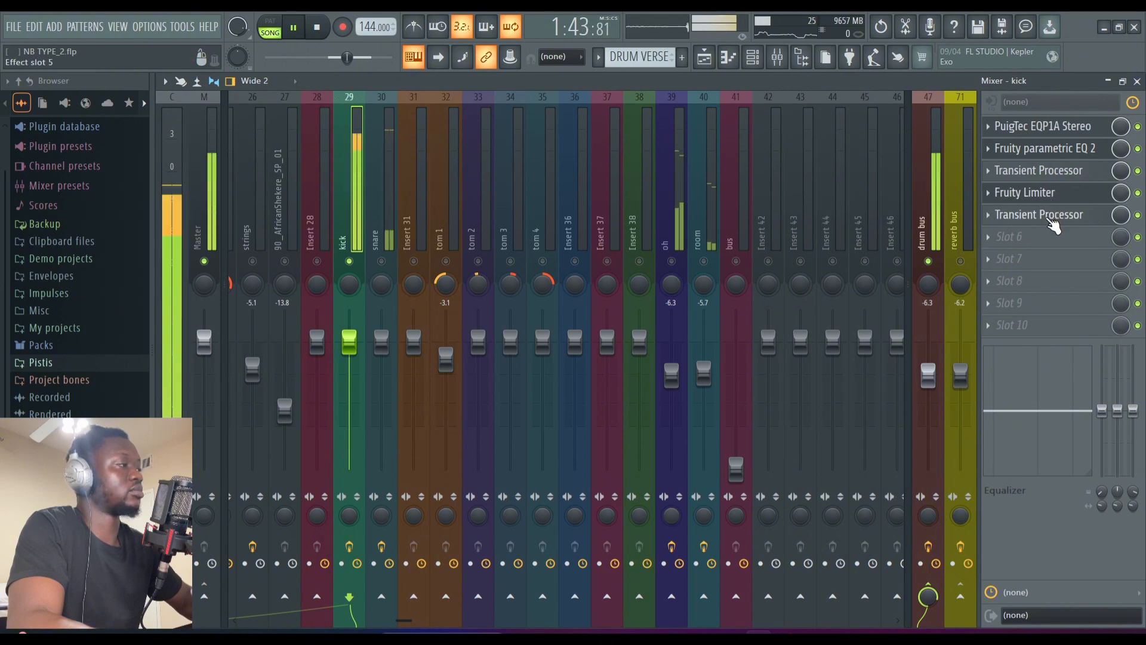
Examine the kick insert's PuigTec EQP1A Stereo and Fruity parametric EQ 2 settings.
{"action": "left_click", "coordinate": [1059, 131]}
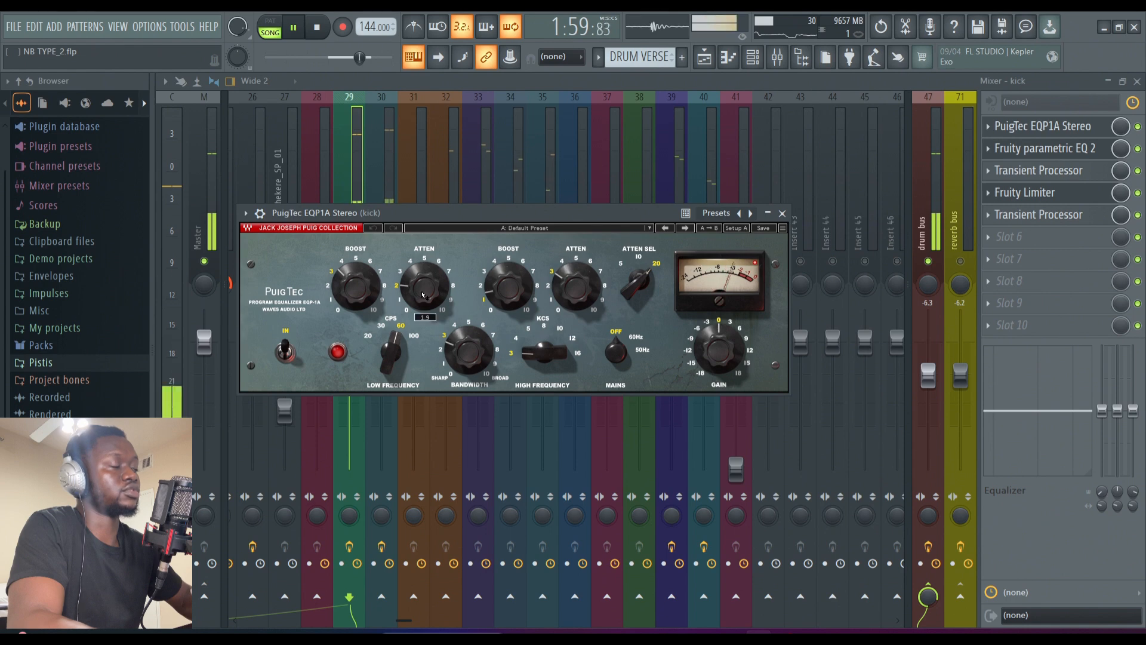
{"action": "left_click", "coordinate": [782, 213]}
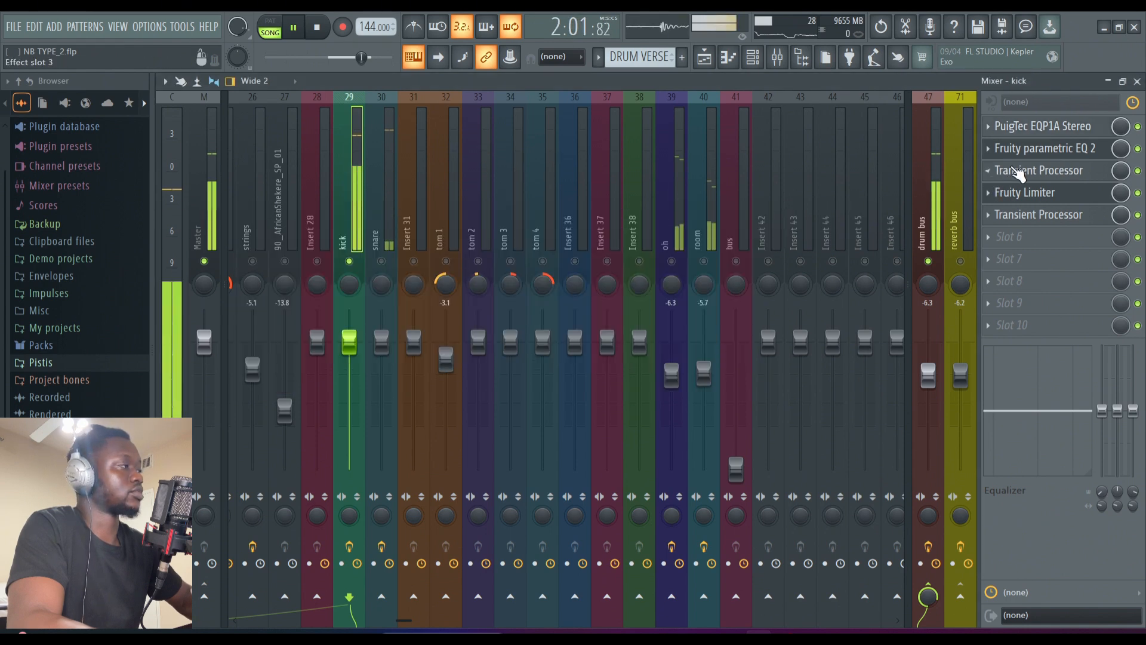
{"action": "left_click", "coordinate": [1027, 155]}
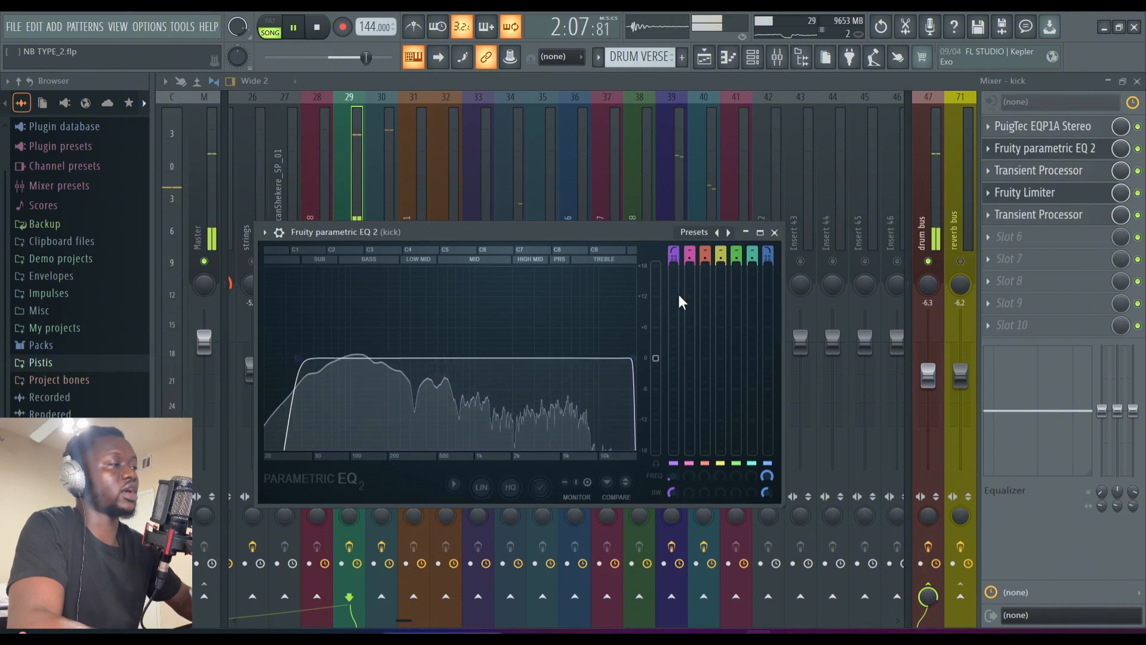
{"action": "left_click", "coordinate": [775, 232]}
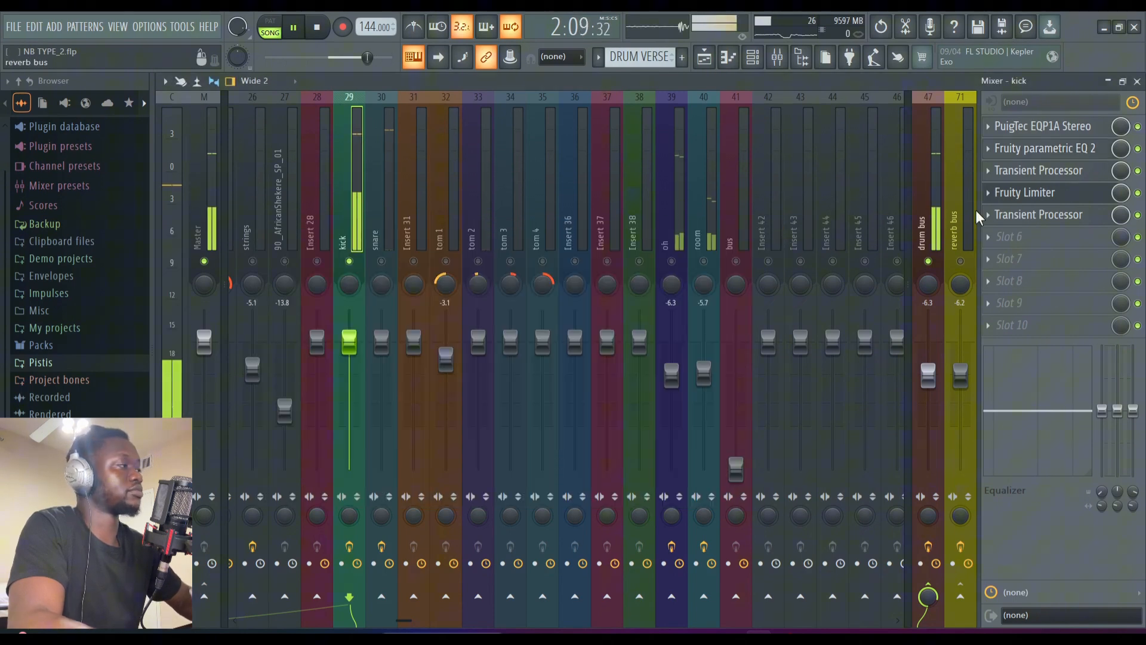
Examine the kick insert's two Transient Processors and its Fruity Limiter.
{"action": "left_click", "coordinate": [1031, 172]}
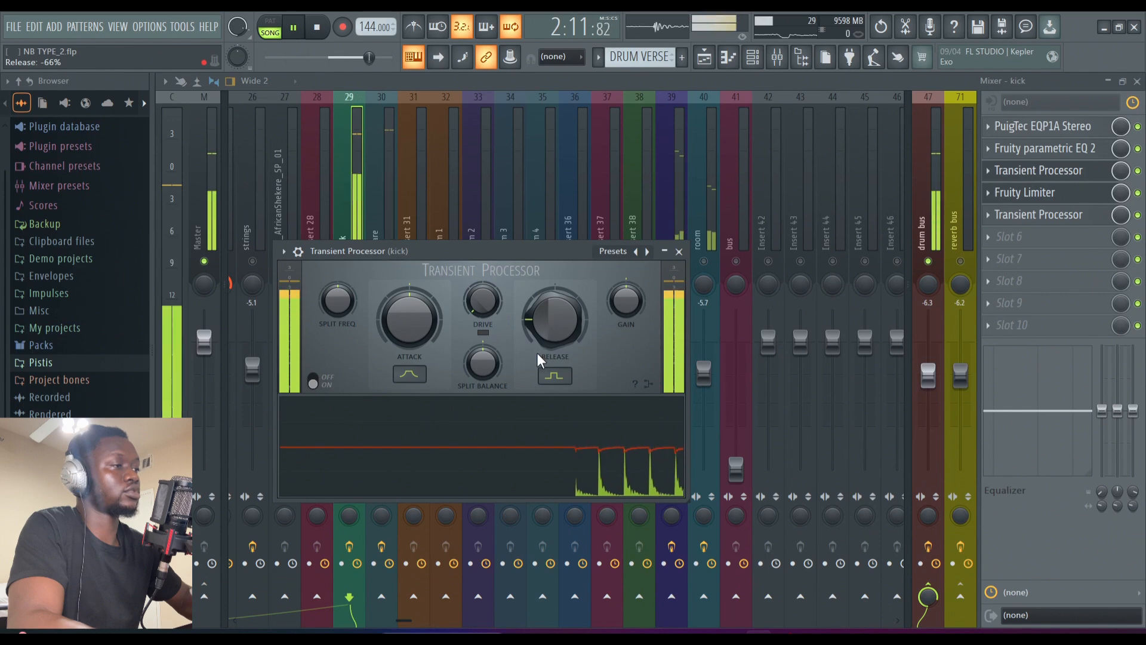
{"action": "left_click", "coordinate": [679, 252]}
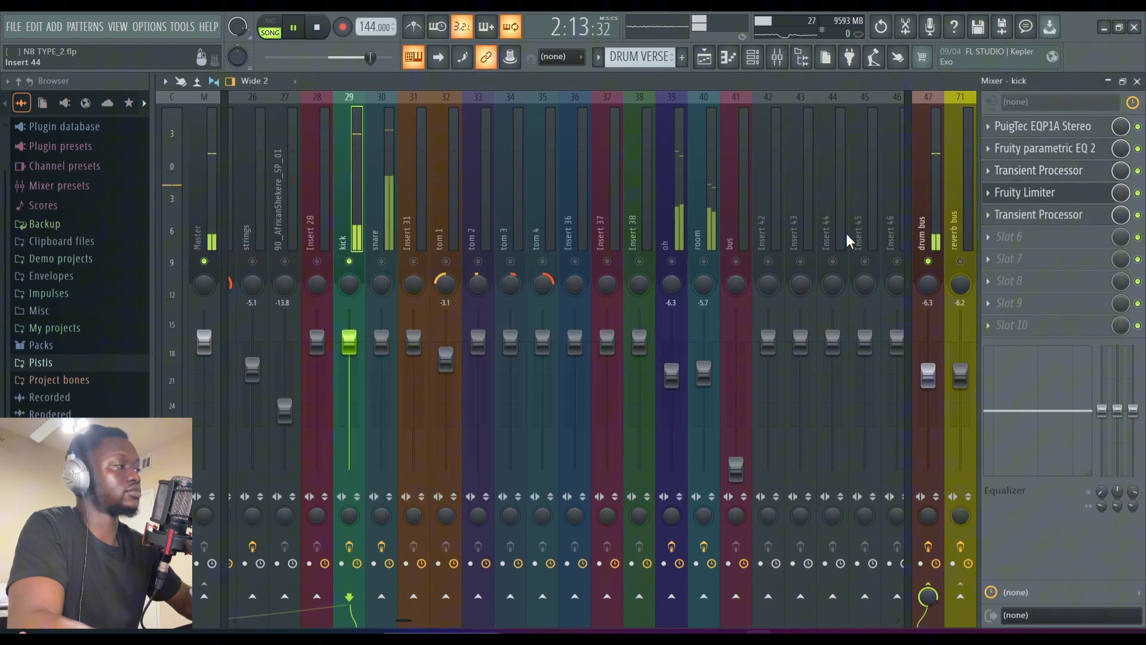
{"action": "left_click", "coordinate": [1033, 193]}
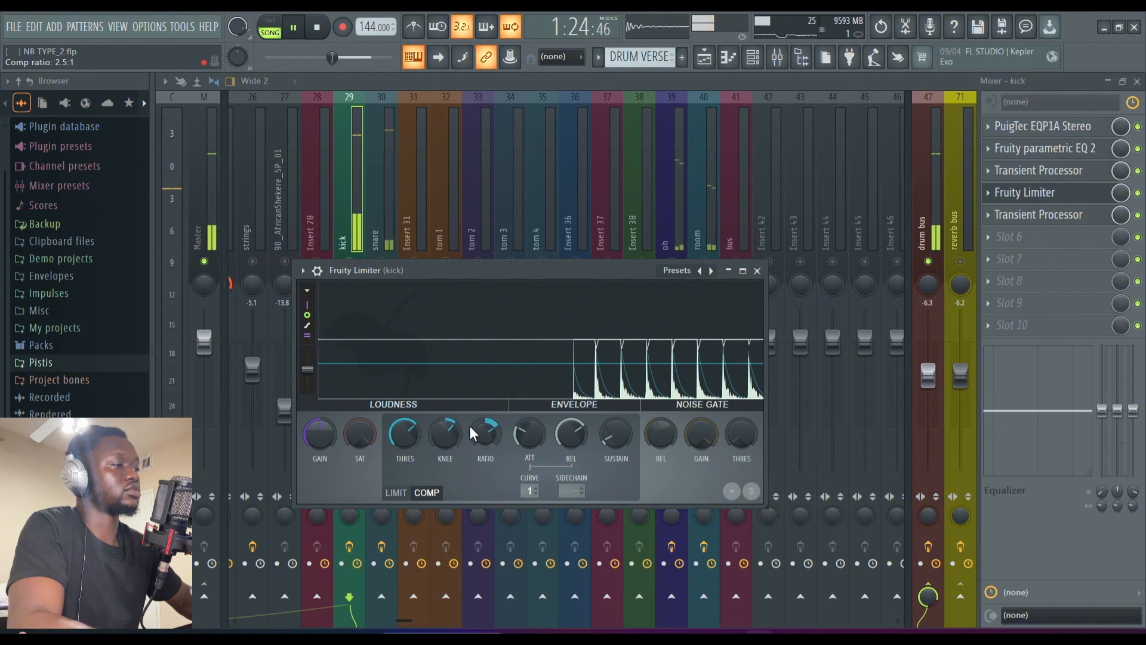
{"action": "left_click", "coordinate": [1046, 220]}
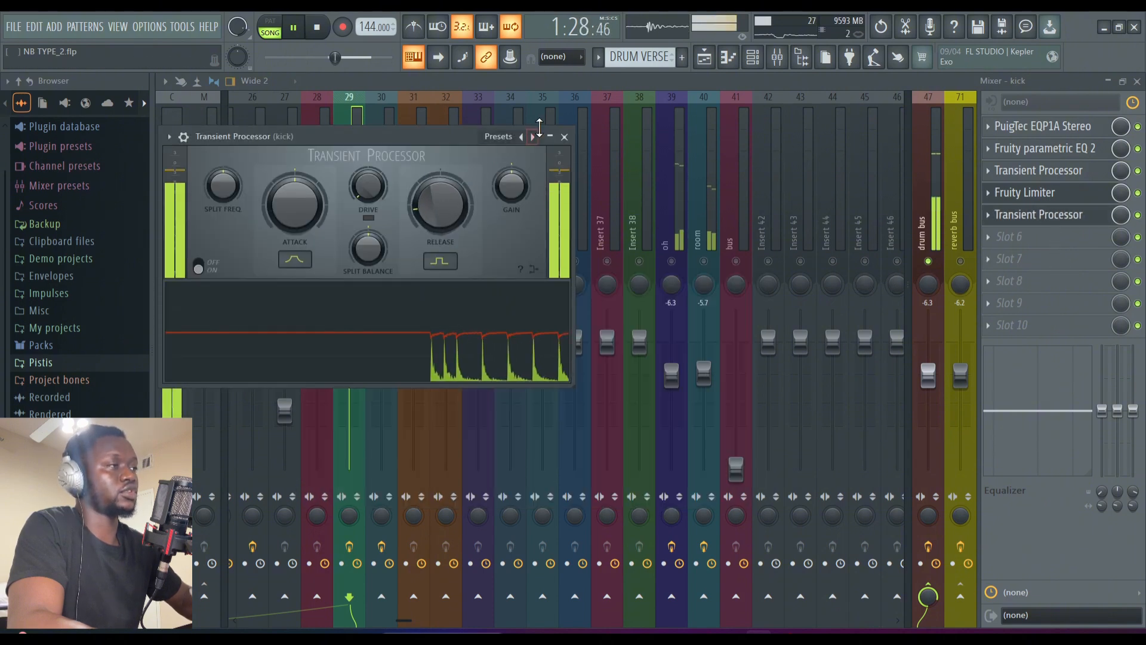
{"action": "left_click", "coordinate": [564, 136]}
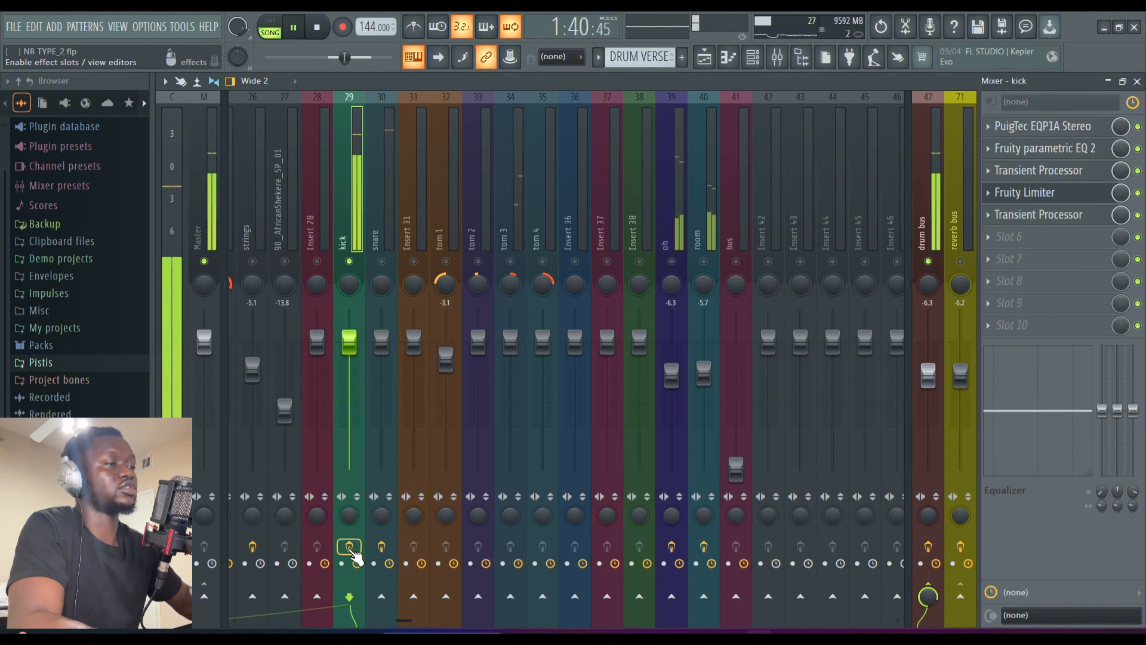
Unmute the snare insert, mute the kick, and select the snare to view its effect chain.
{"action": "left_click", "coordinate": [381, 261]}
{"action": "left_click", "coordinate": [350, 261]}
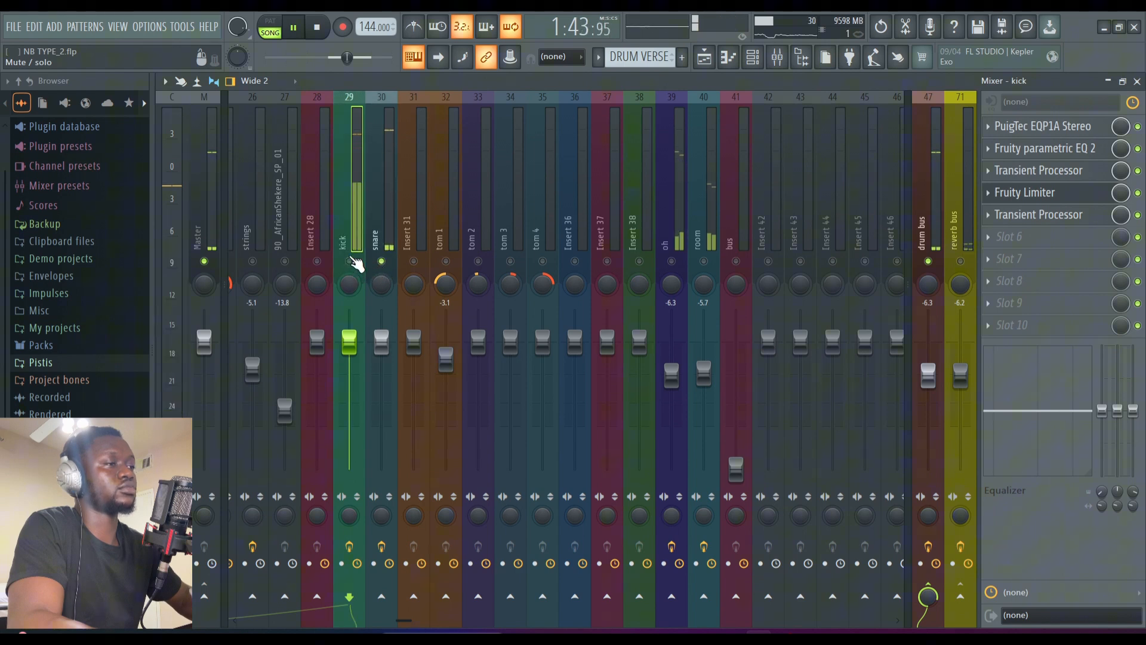
{"action": "left_click", "coordinate": [383, 235]}
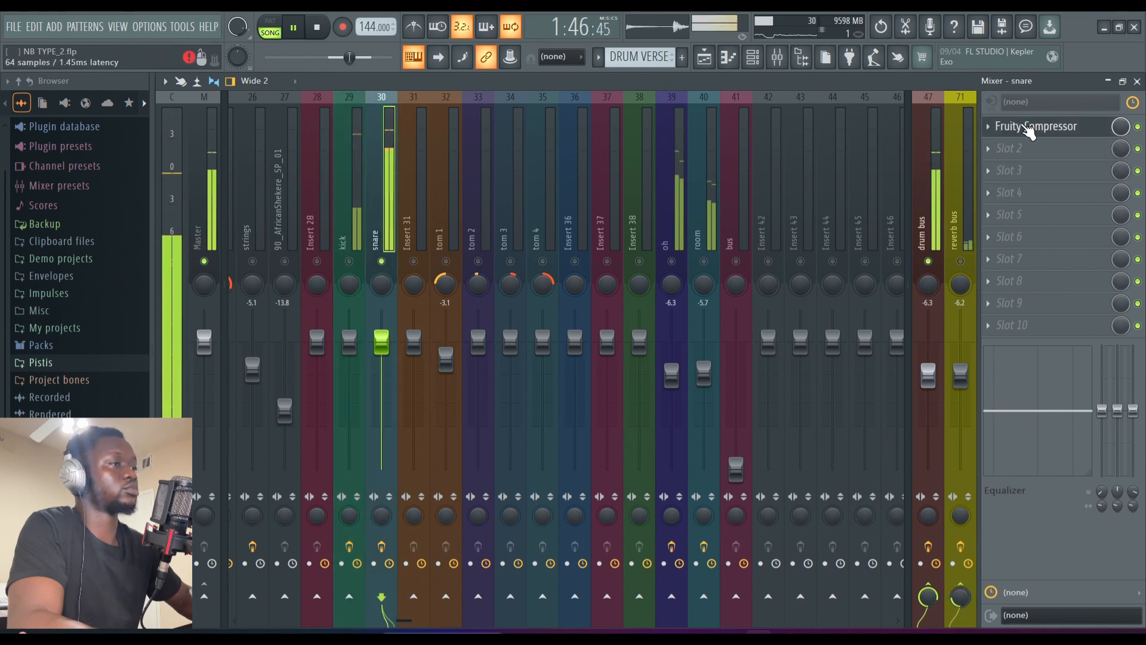
Unmute the kick, Insert 31, tom 1 to tom 4, Inserts 36 to 38 and oh mixer channels.
{"action": "left_click", "coordinate": [349, 260]}
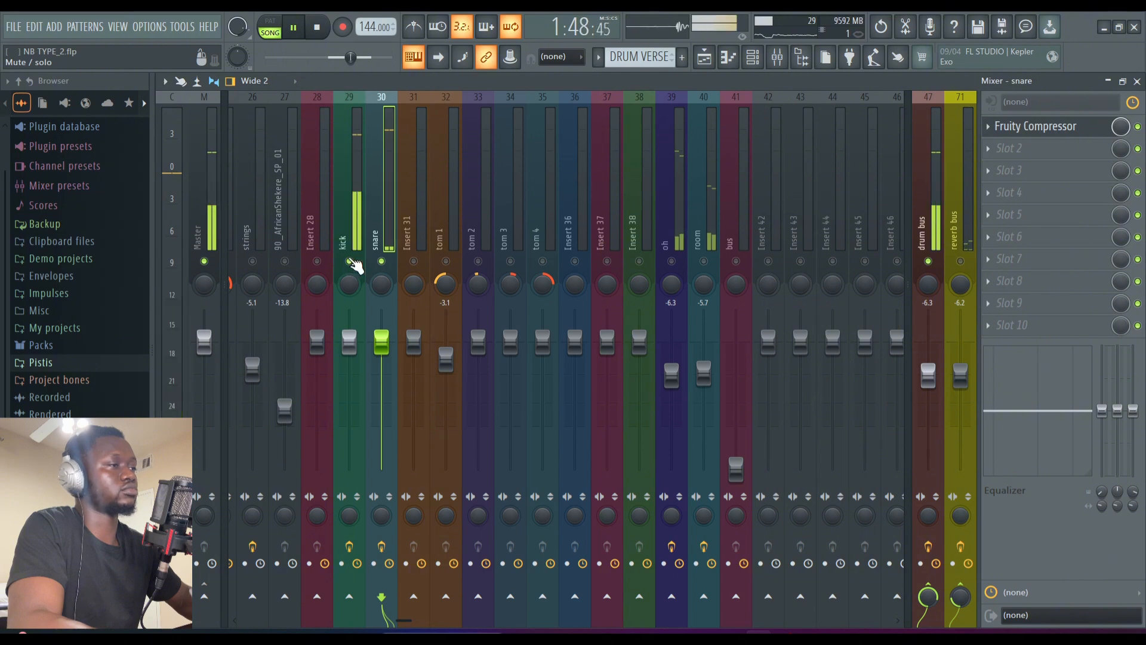
{"action": "left_click", "coordinate": [454, 233]}
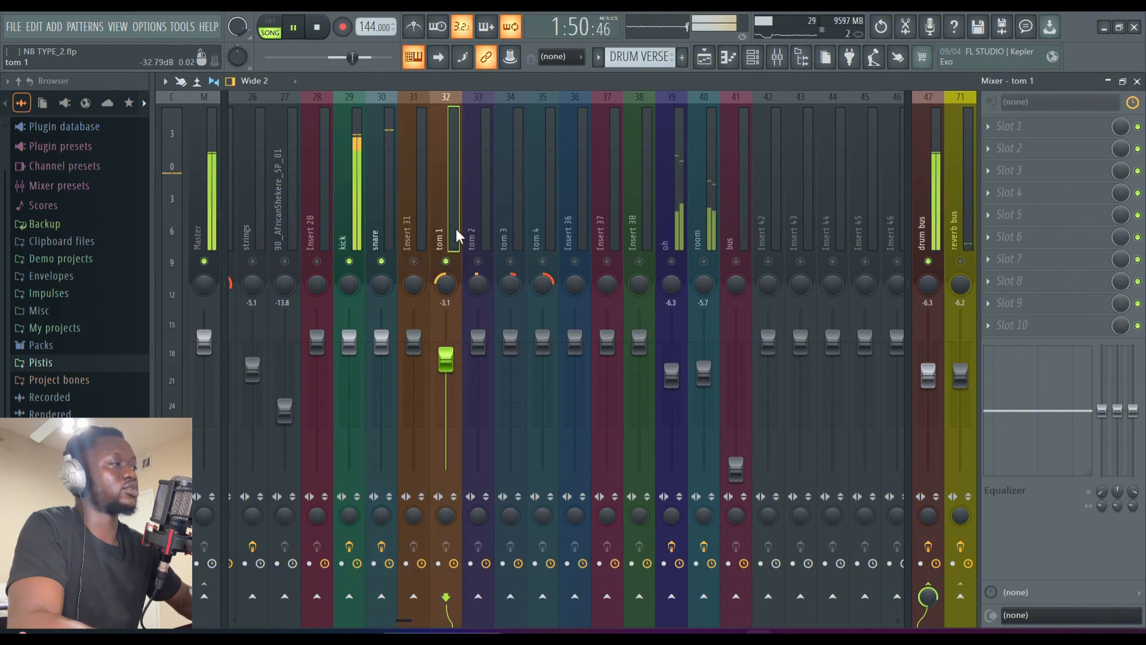
{"action": "left_click", "coordinate": [415, 260]}
{"action": "left_click", "coordinate": [479, 261]}
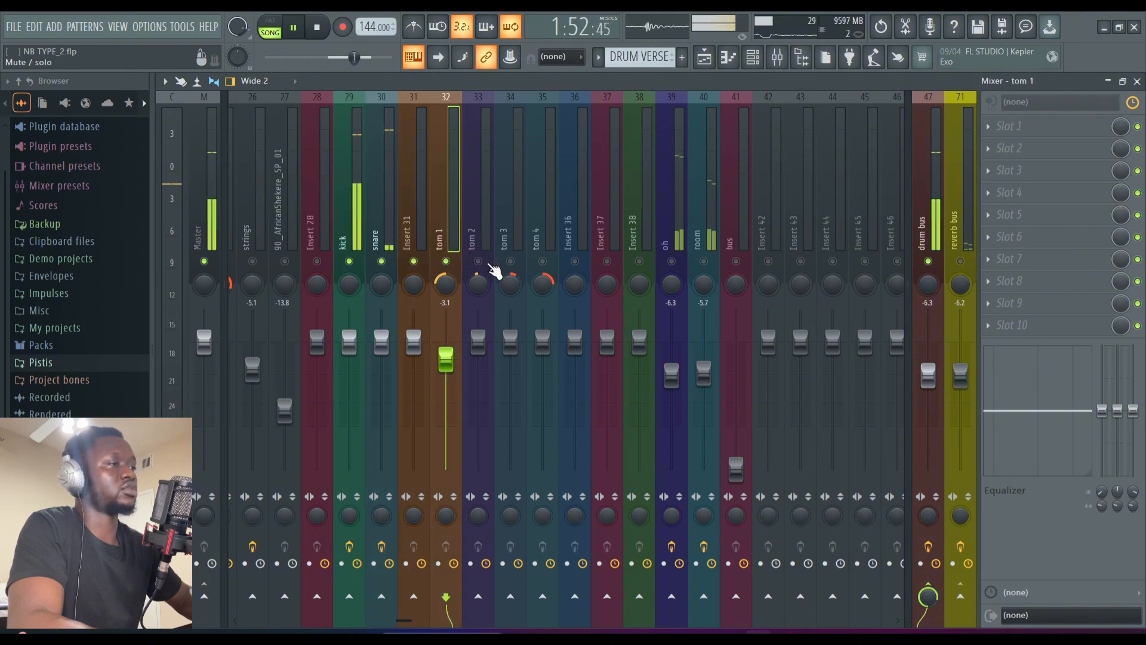
{"action": "left_click", "coordinate": [510, 261]}
{"action": "left_click", "coordinate": [543, 261]}
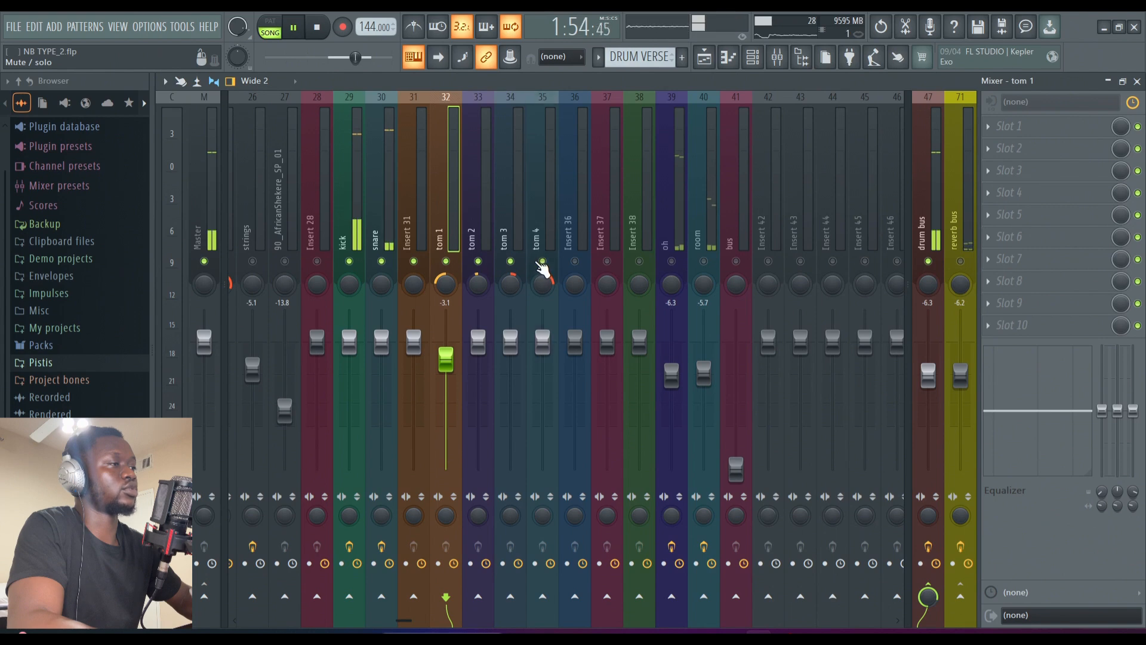
{"action": "left_click", "coordinate": [574, 261]}
{"action": "left_click", "coordinate": [607, 261]}
{"action": "left_click", "coordinate": [639, 261]}
{"action": "left_click", "coordinate": [671, 261]}
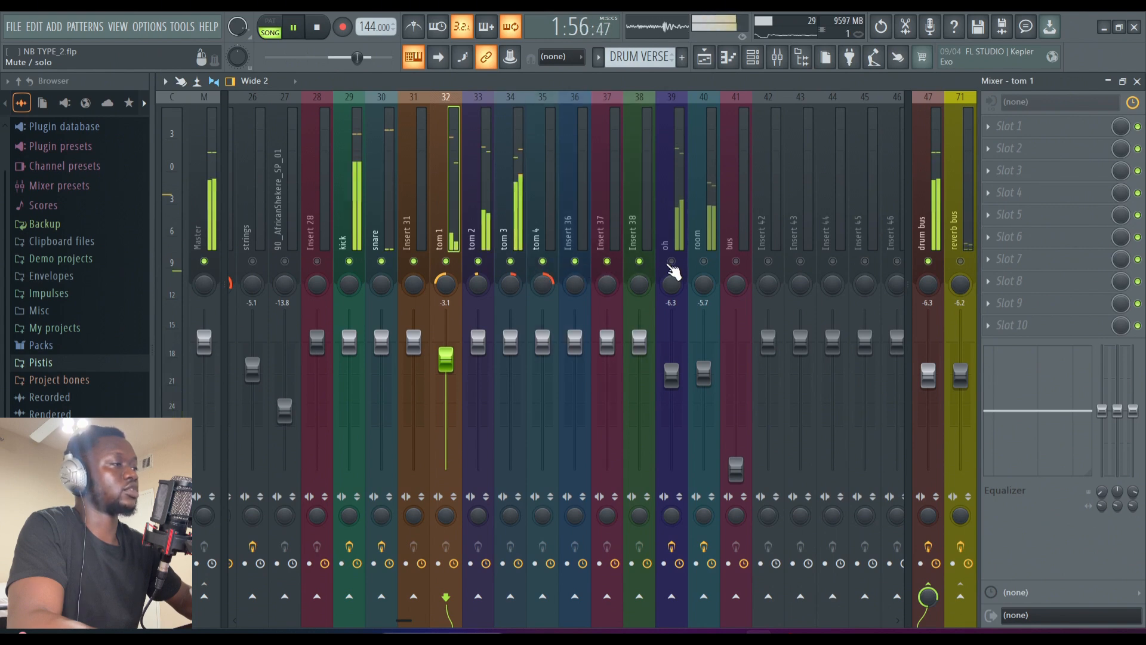
Select the oh insert and examine the low cut in its Fruity parametric EQ 2.
{"action": "left_click", "coordinate": [663, 197]}
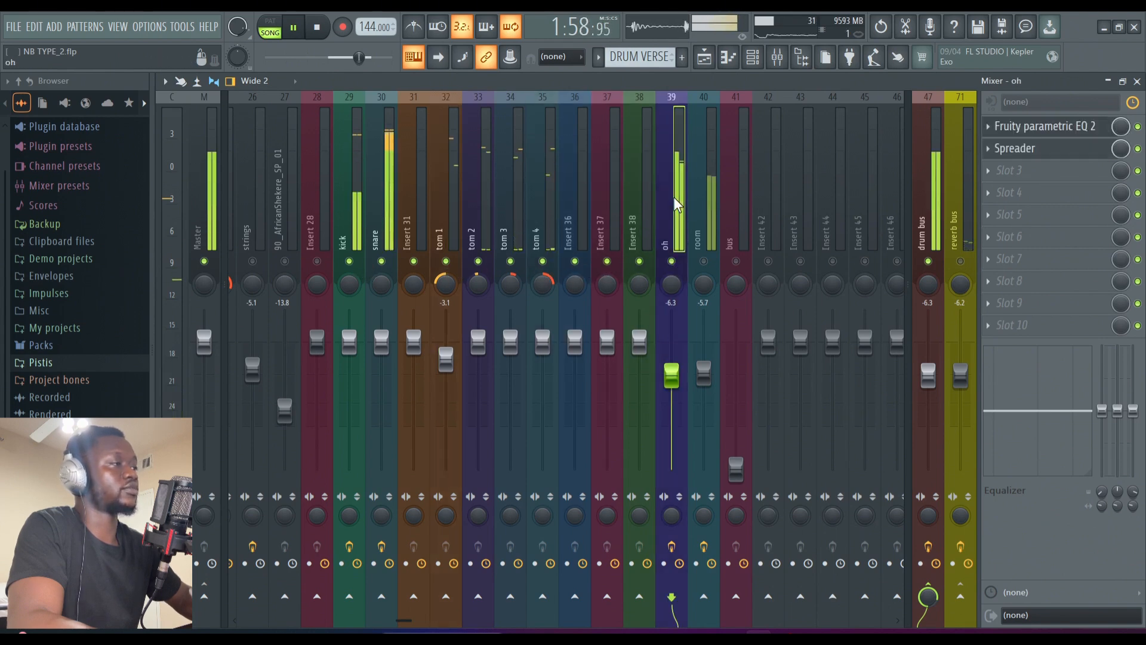
{"action": "left_click", "coordinate": [1044, 132]}
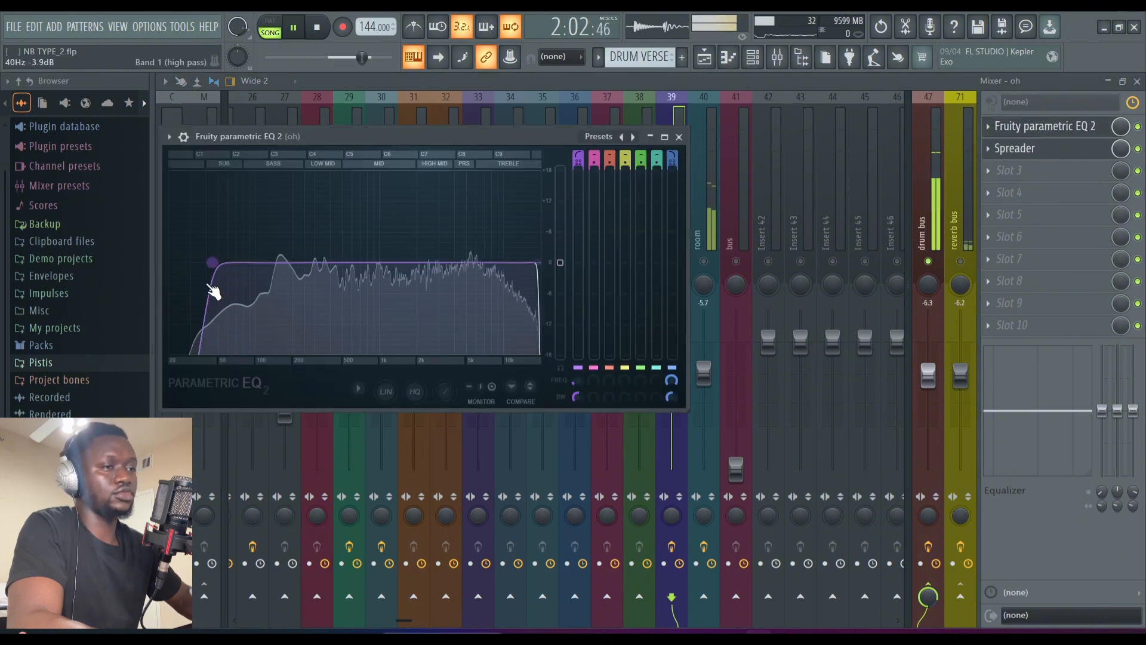
{"action": "left_click", "coordinate": [679, 137]}
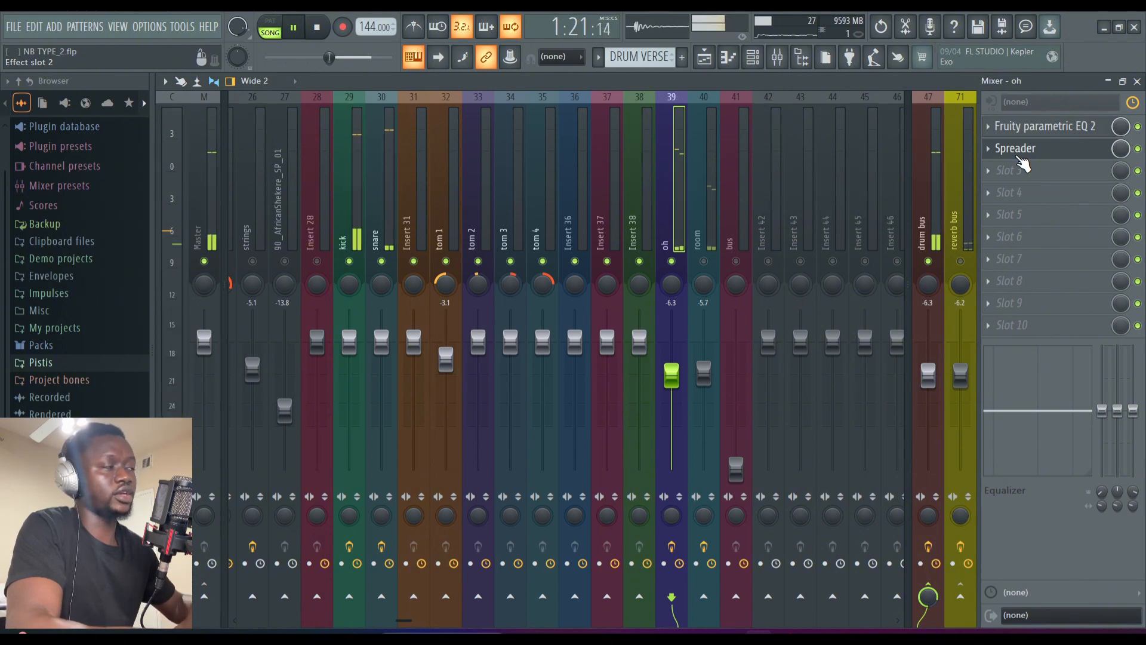
Unmute the room insert, select it and examine the low-pass band and filter curve in its Fruity parametric EQ 2.
{"action": "left_click", "coordinate": [703, 262]}
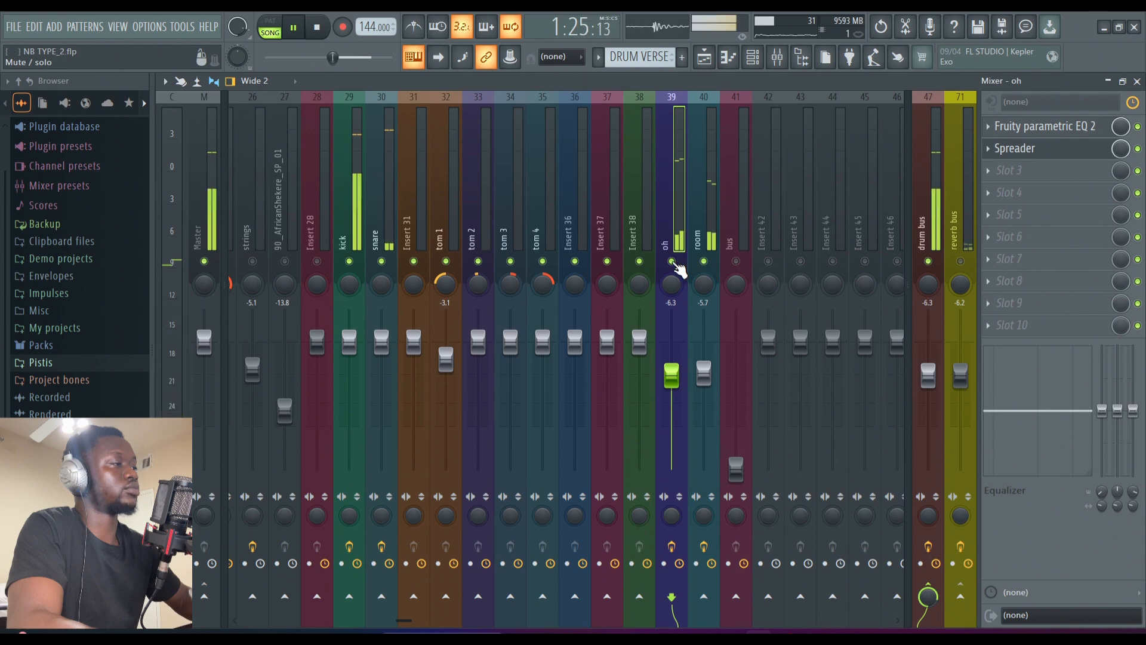
{"action": "left_click", "coordinate": [714, 218]}
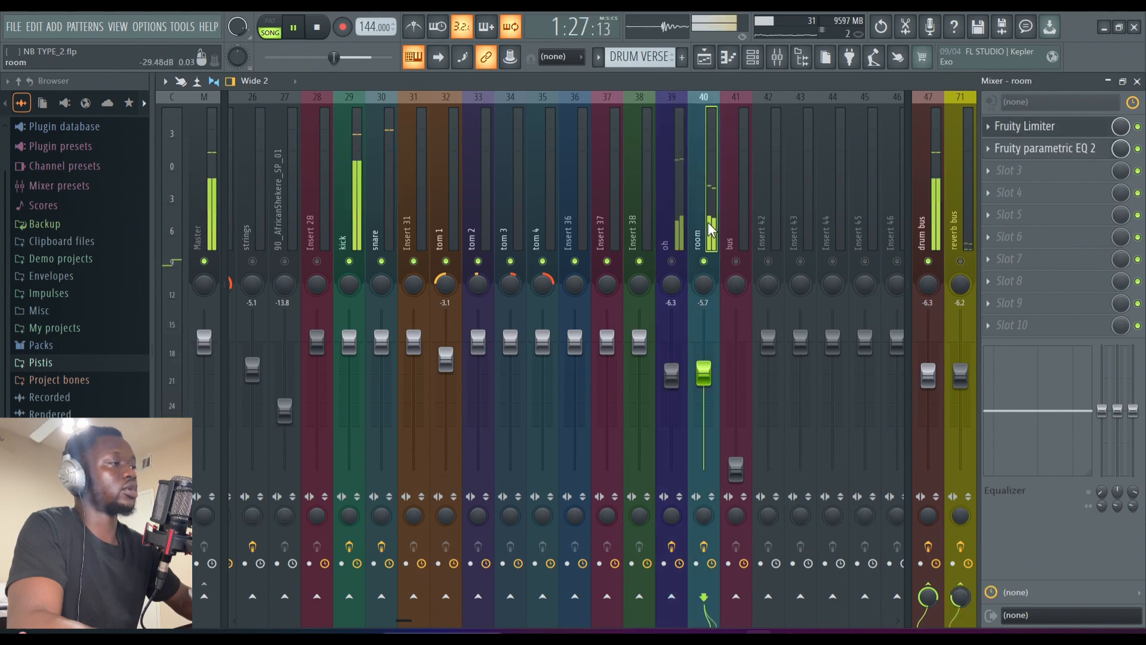
{"action": "left_click", "coordinate": [1024, 149]}
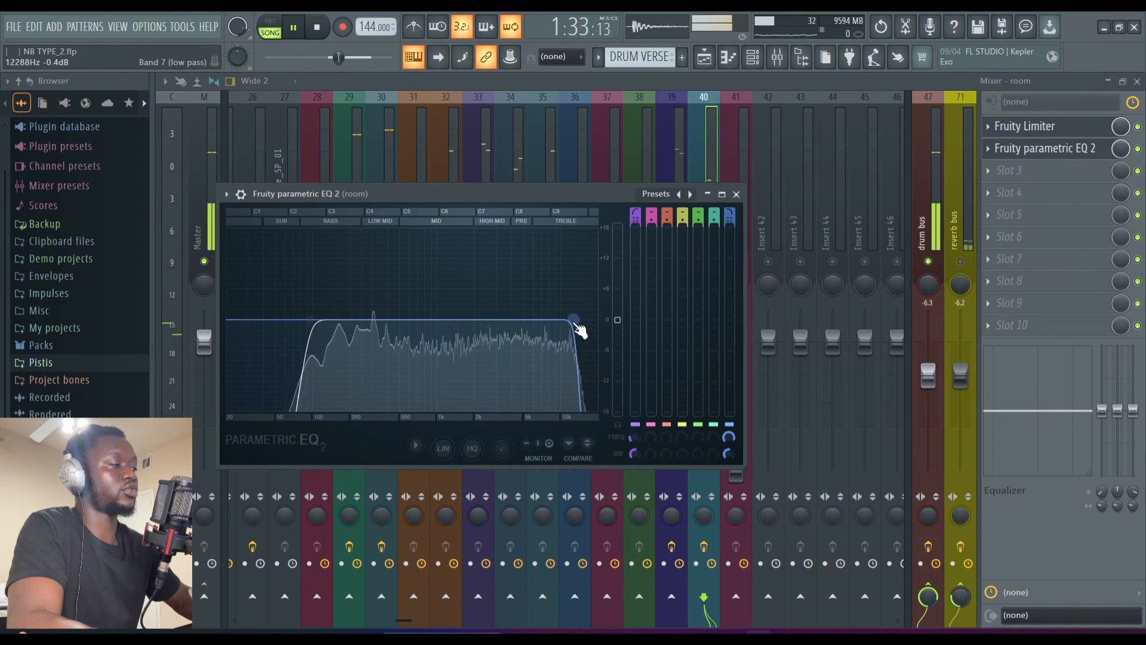
{"action": "left_click", "coordinate": [736, 194]}
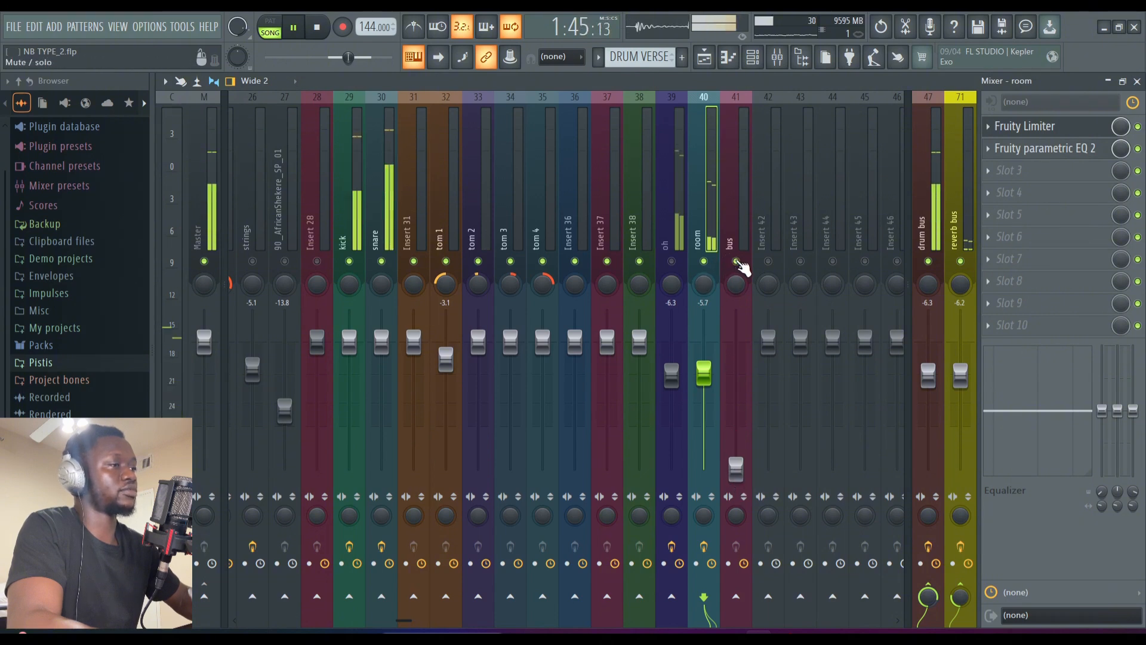
Select the snare, then the drum bus, and examine the drum bus's SSL Native Drumstrip v6 and FabFilter Saturn 2.
{"action": "left_click", "coordinate": [386, 239]}
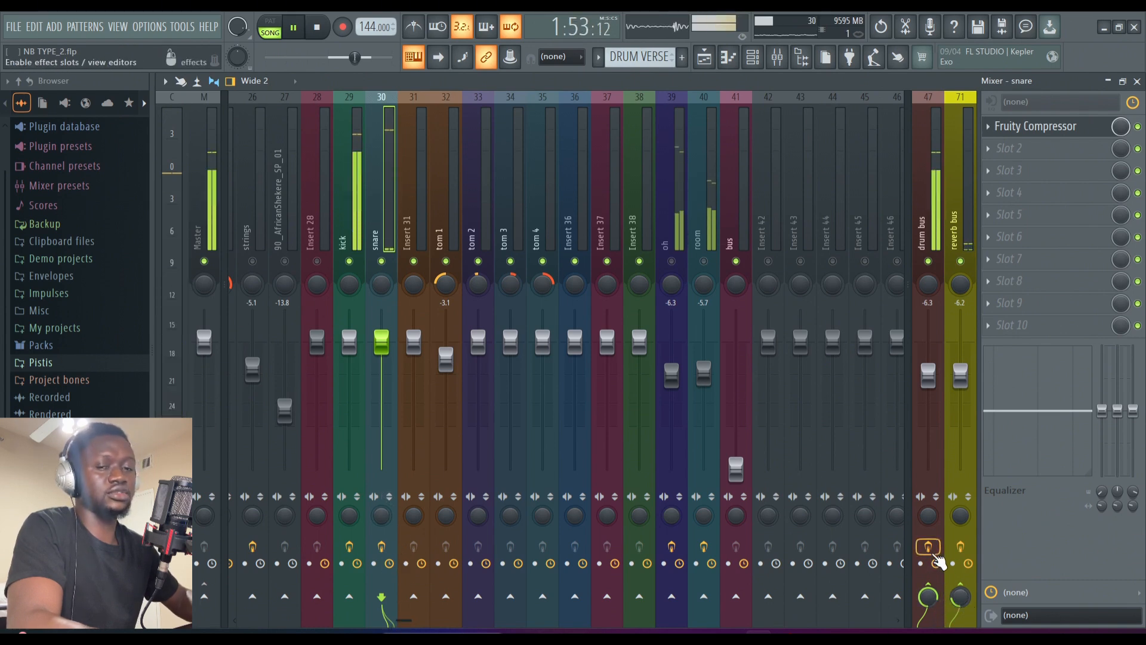
{"action": "left_click", "coordinate": [933, 212]}
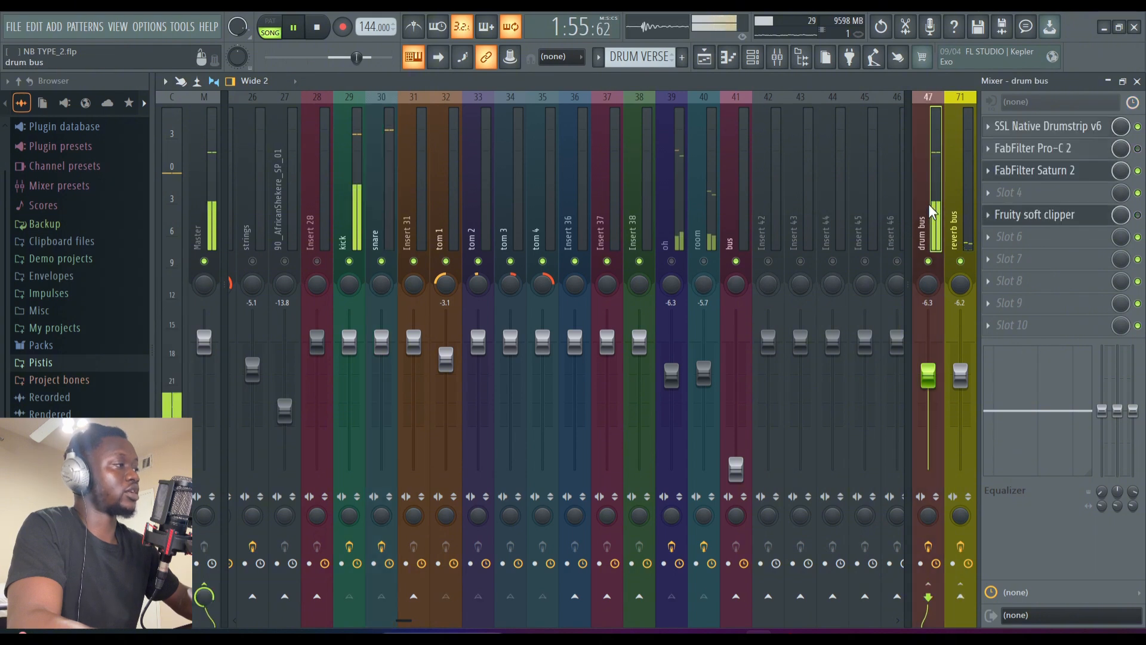
{"action": "left_click", "coordinate": [1054, 130]}
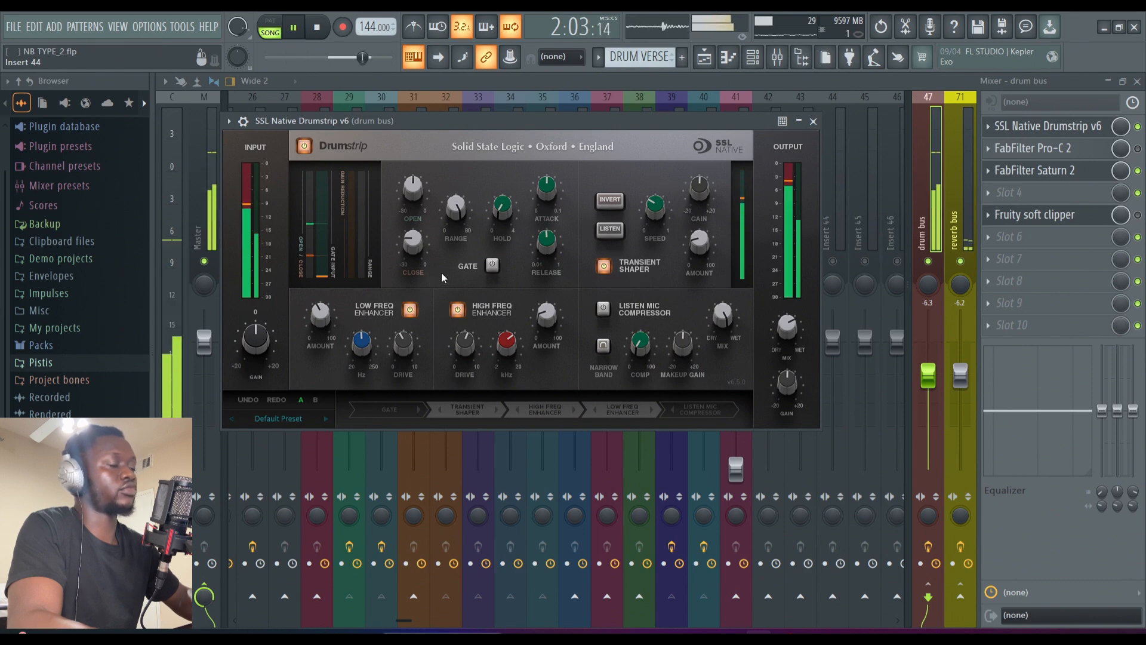
{"action": "left_click", "coordinate": [813, 121]}
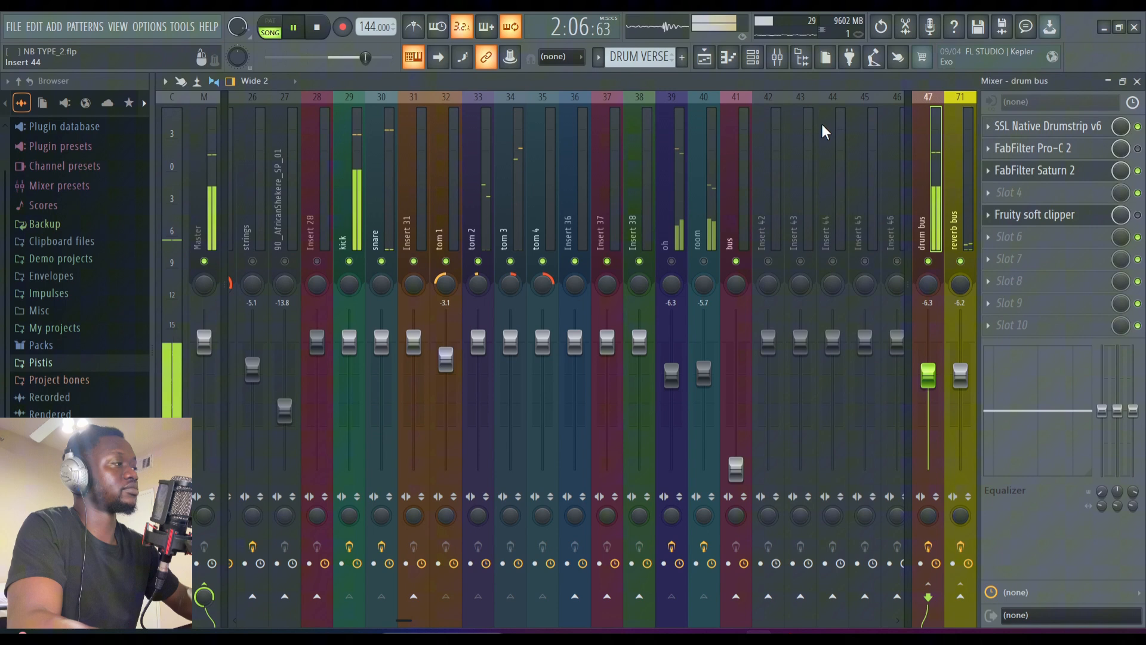
{"action": "left_click", "coordinate": [1037, 173]}
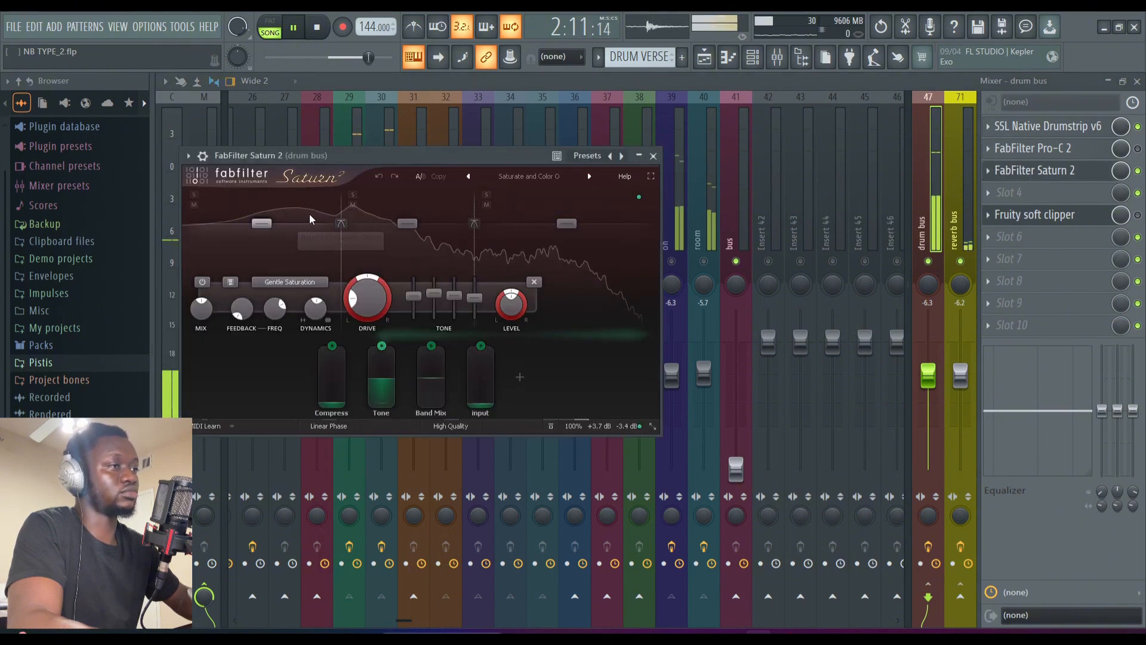
{"action": "left_click", "coordinate": [654, 156]}
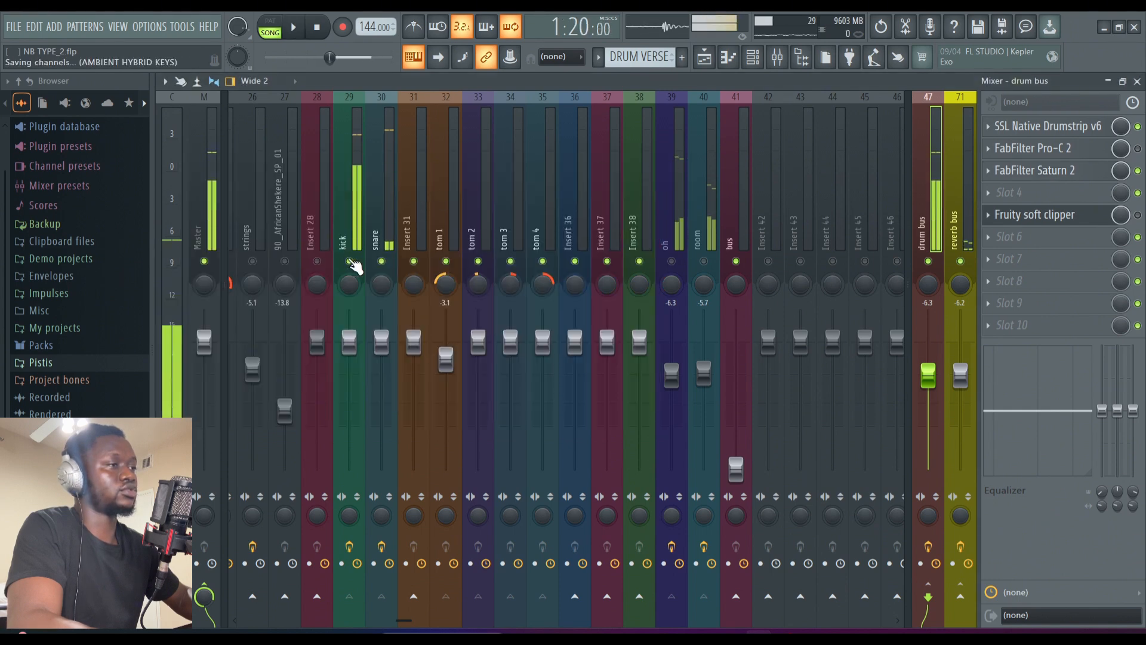
Unmute all mixer tracks by alt-soloing the full selection, then play the song with the drum bus selected.
{"action": "left_click", "coordinate": [350, 226]}
{"action": "key", "text": "ctrl+a"}
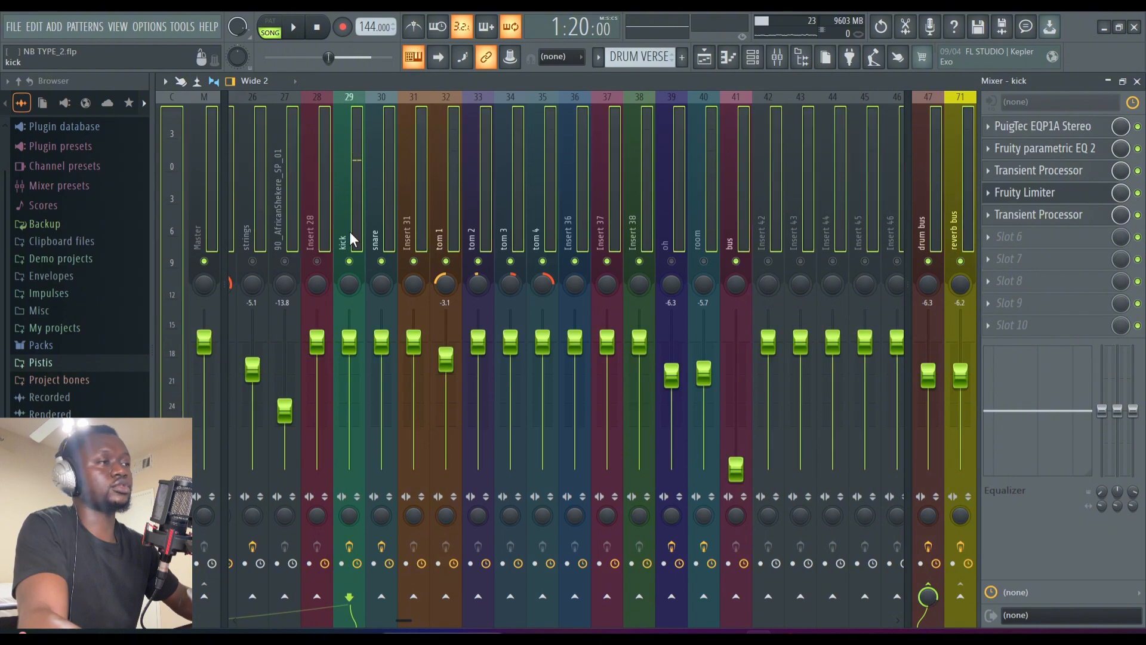
{"action": "right_click", "coordinate": [354, 220]}
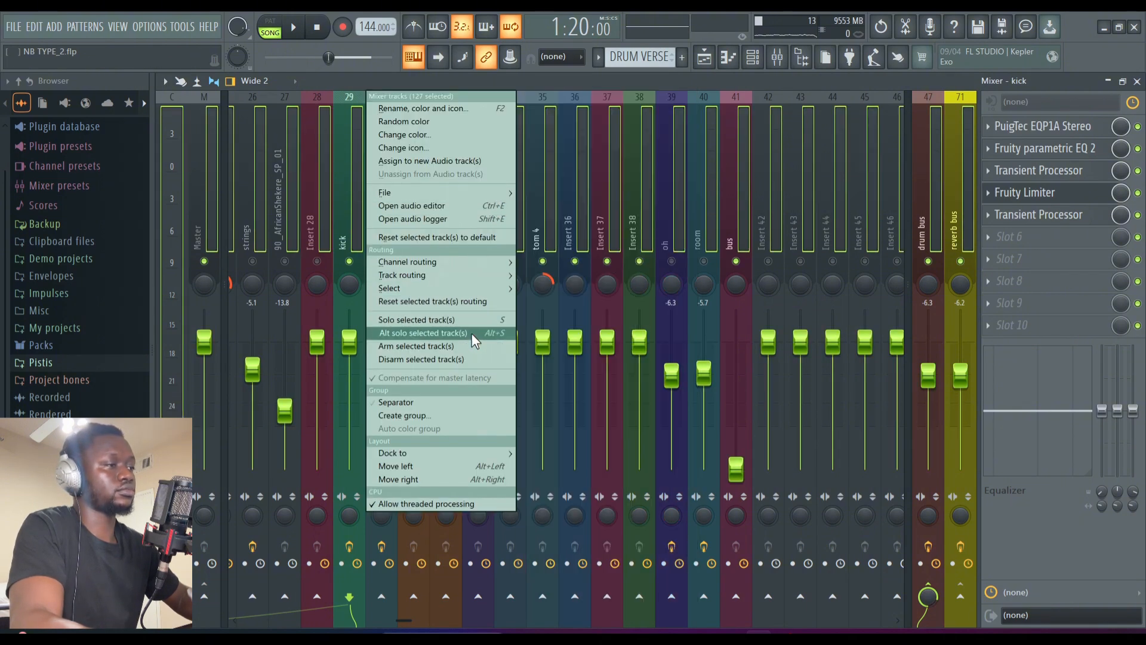
{"action": "left_click", "coordinate": [471, 333]}
{"action": "left_click", "coordinate": [560, 210]}
{"action": "left_click", "coordinate": [499, 218]}
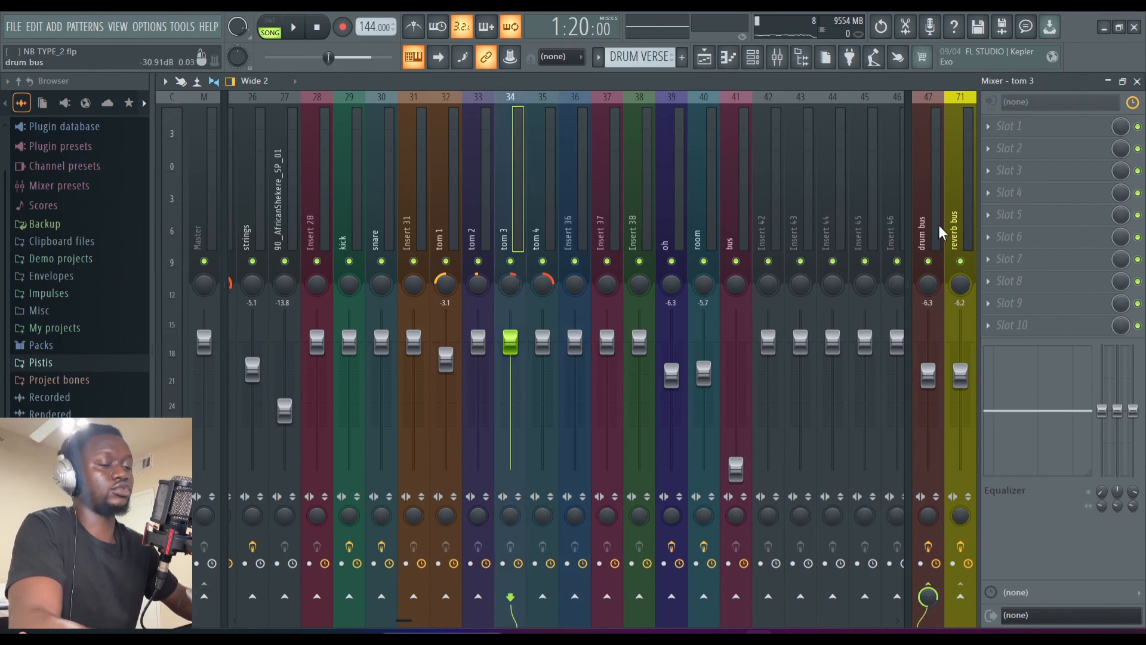
{"action": "key", "text": "space"}
{"action": "left_click", "coordinate": [931, 239]}
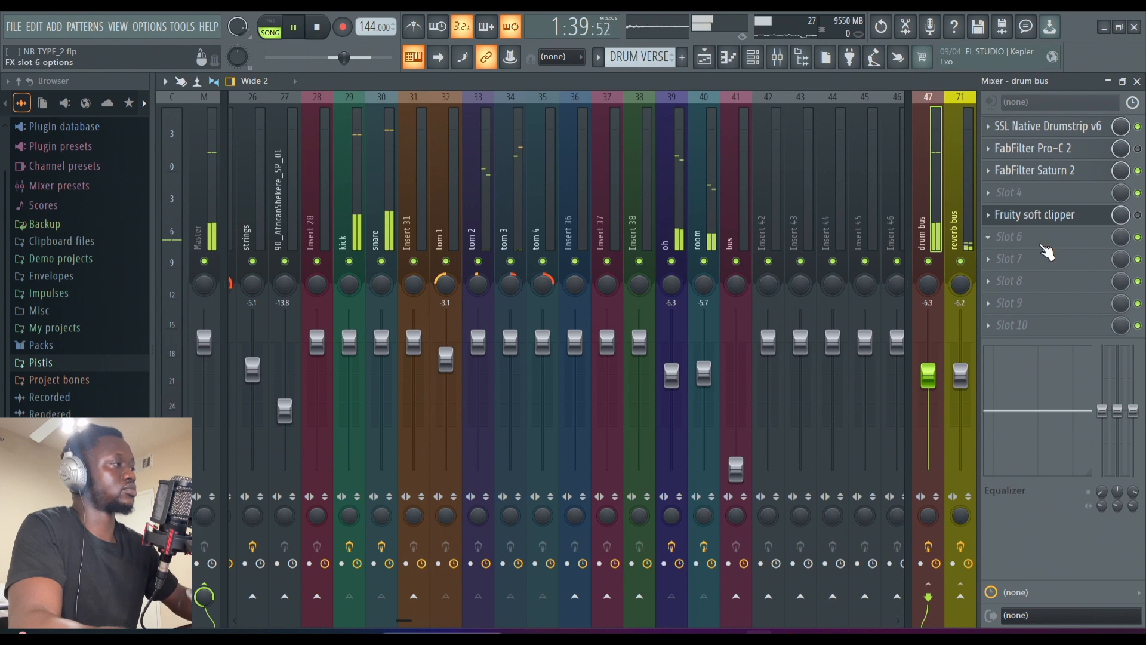
Select the TRUMPET insert and play the TRUMPET SOLO pattern in pattern mode.
{"action": "scroll", "coordinate": [761, 155], "scroll_direction": "up", "scroll_amount": 4}
{"action": "scroll", "coordinate": [753, 161], "scroll_direction": "up", "scroll_amount": 2}
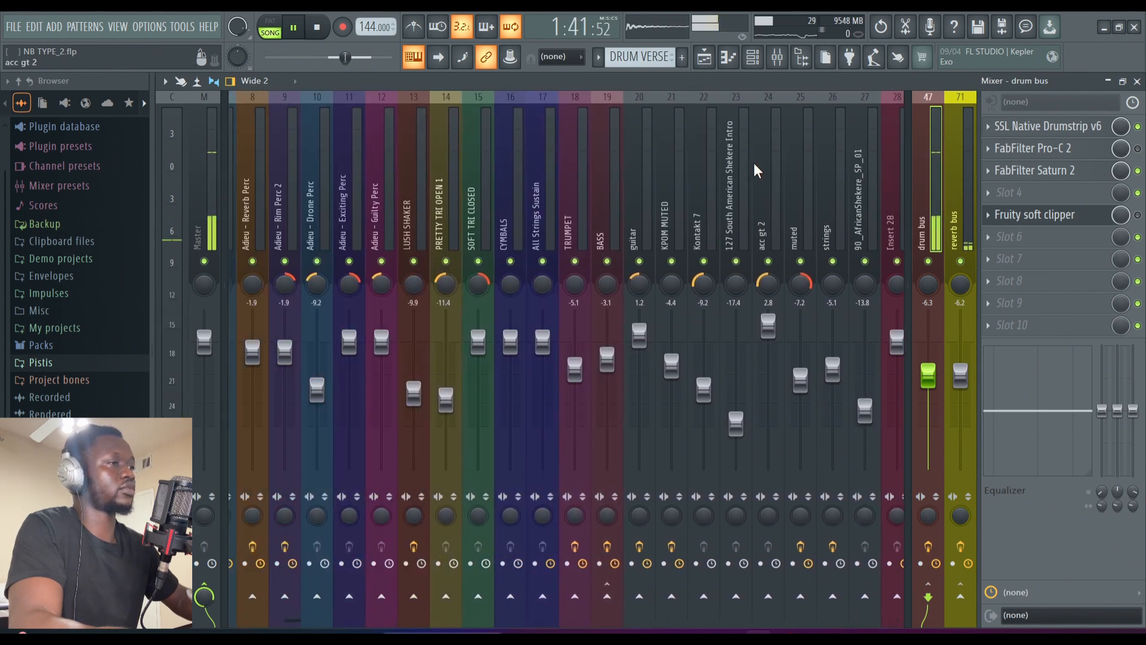
{"action": "left_click", "coordinate": [571, 181]}
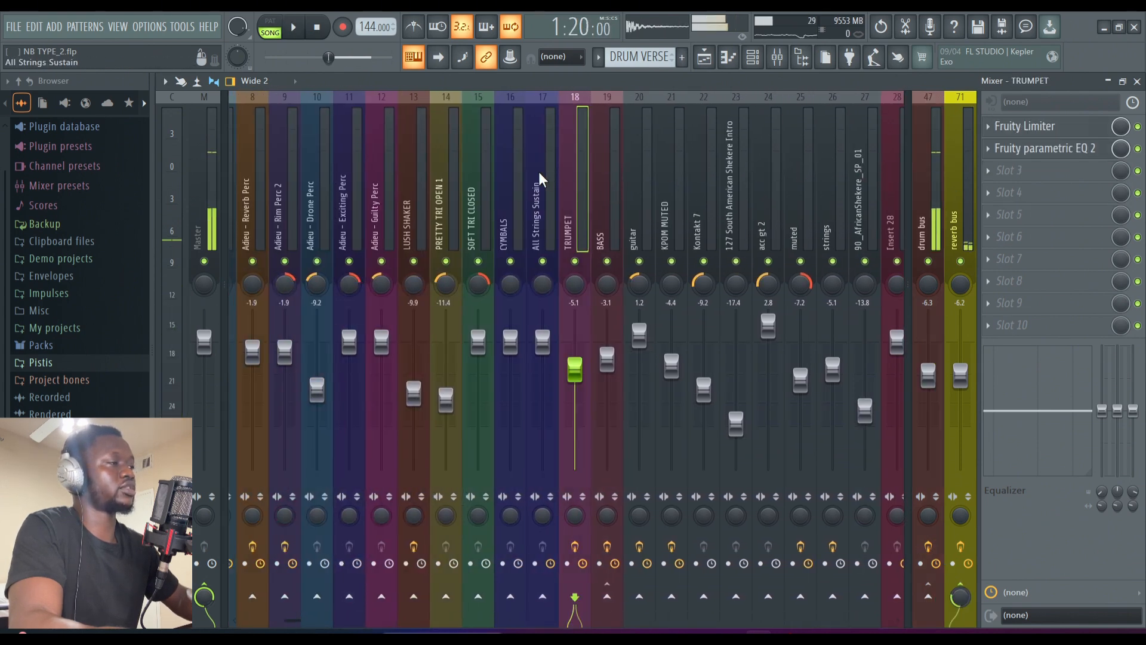
{"action": "left_click", "coordinate": [606, 56]}
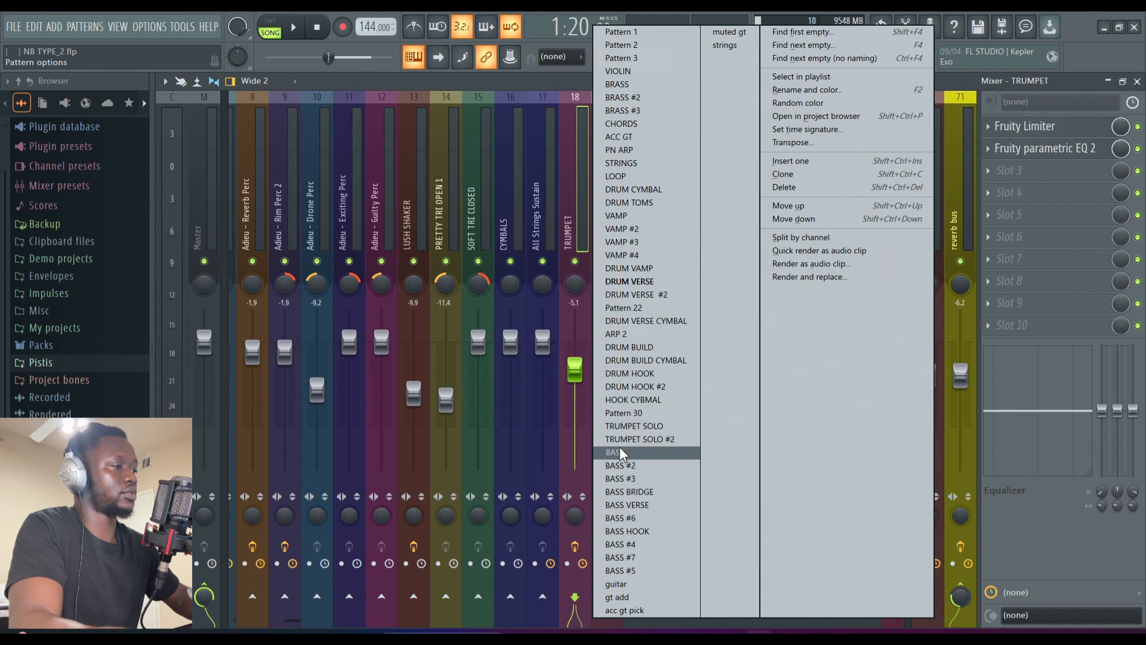
{"action": "left_click", "coordinate": [632, 426]}
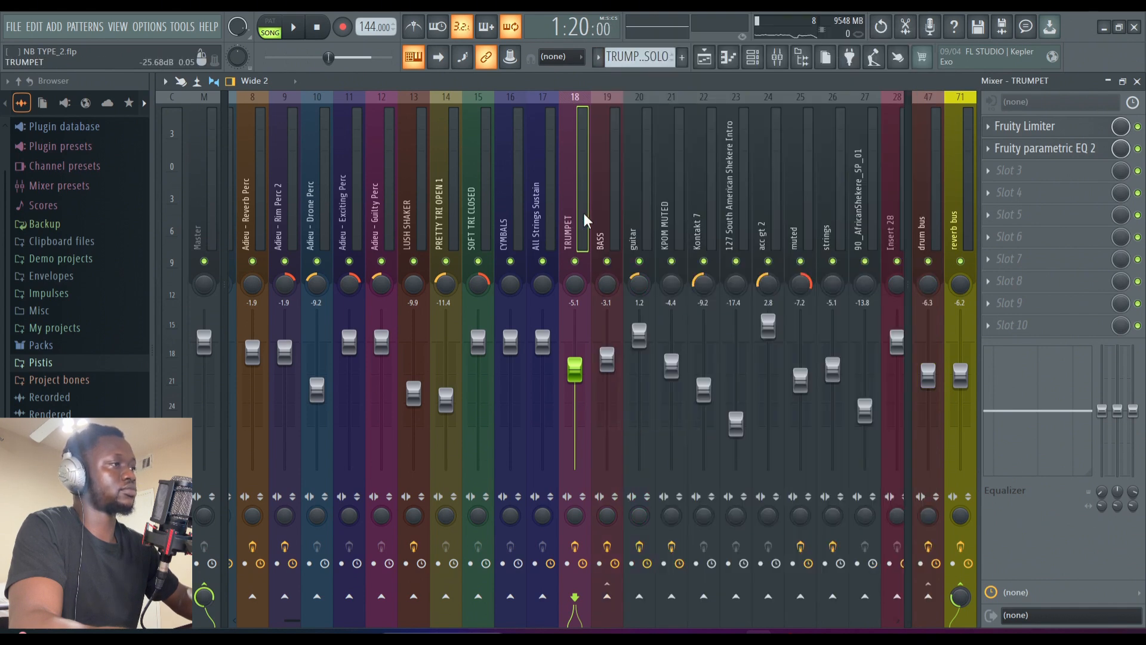
{"action": "left_click", "coordinate": [276, 27]}
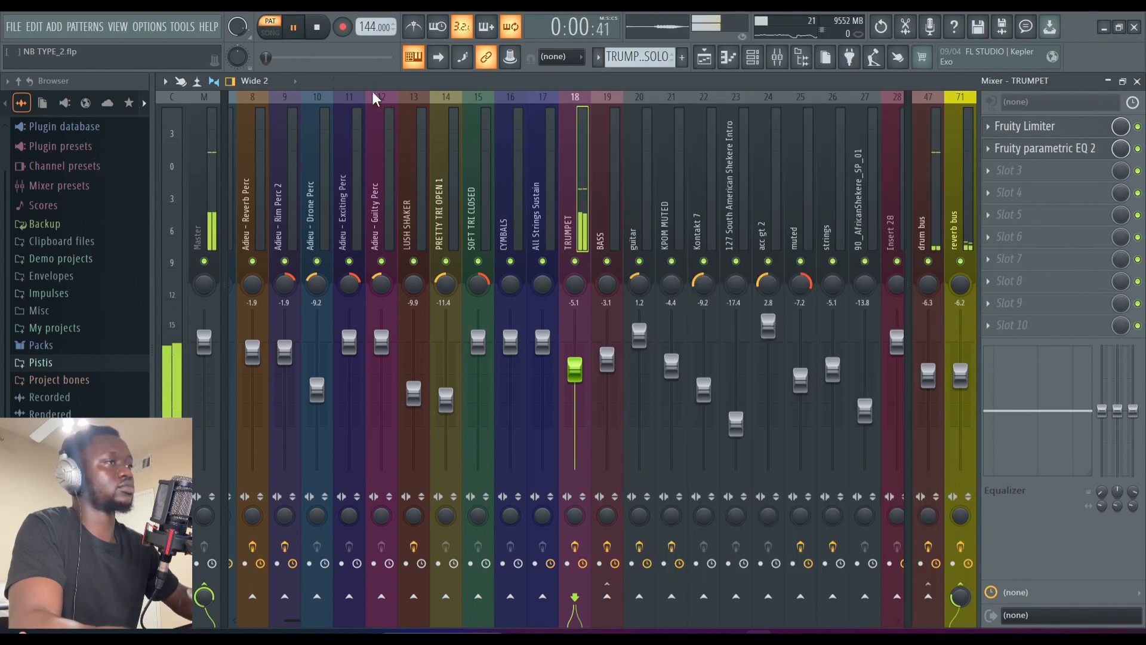
Examine the TRUMPET insert's Fruity Limiter and Fruity parametric EQ 2, then stop playback.
{"action": "left_click", "coordinate": [1048, 127]}
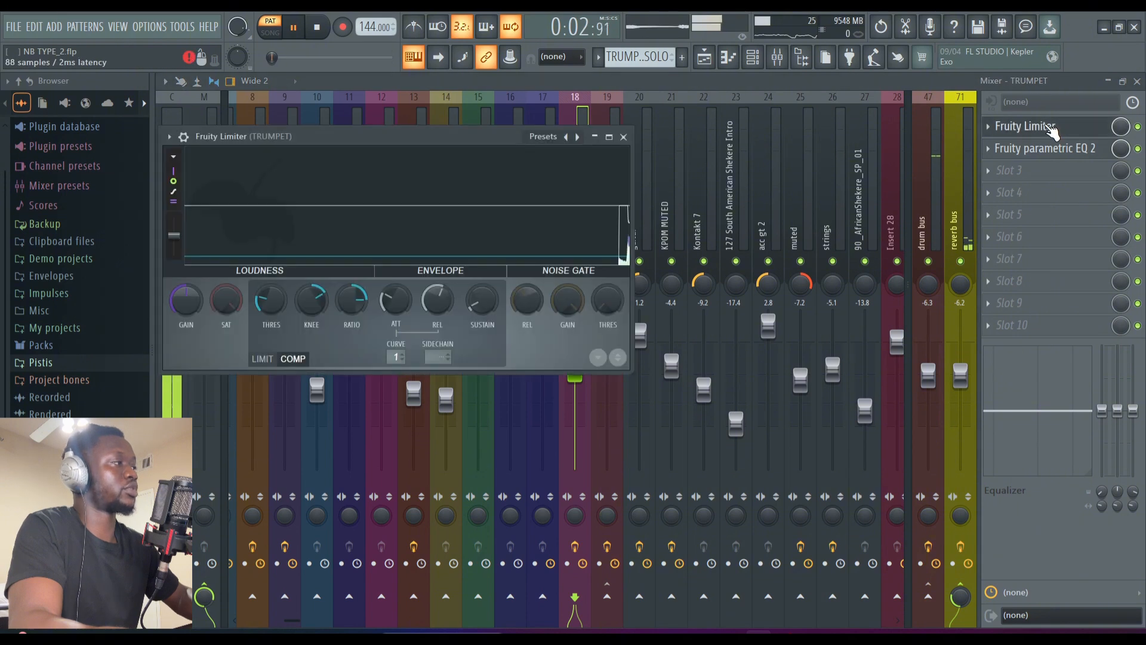
{"action": "left_click", "coordinate": [623, 137]}
{"action": "left_click", "coordinate": [1061, 149]}
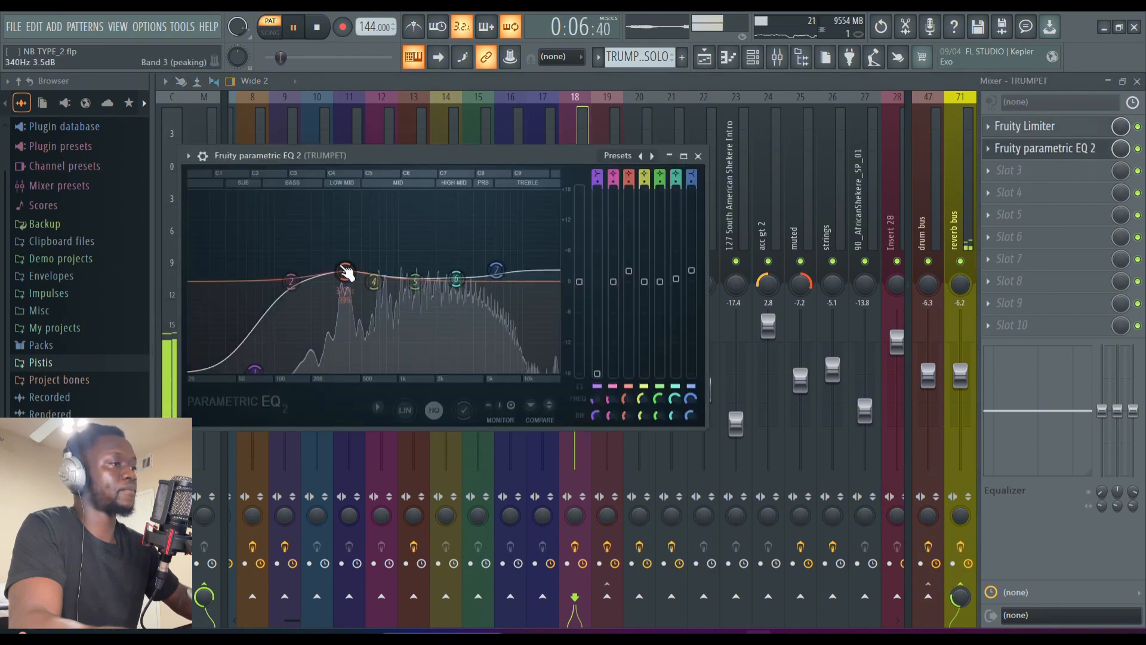
{"action": "left_click", "coordinate": [698, 156]}
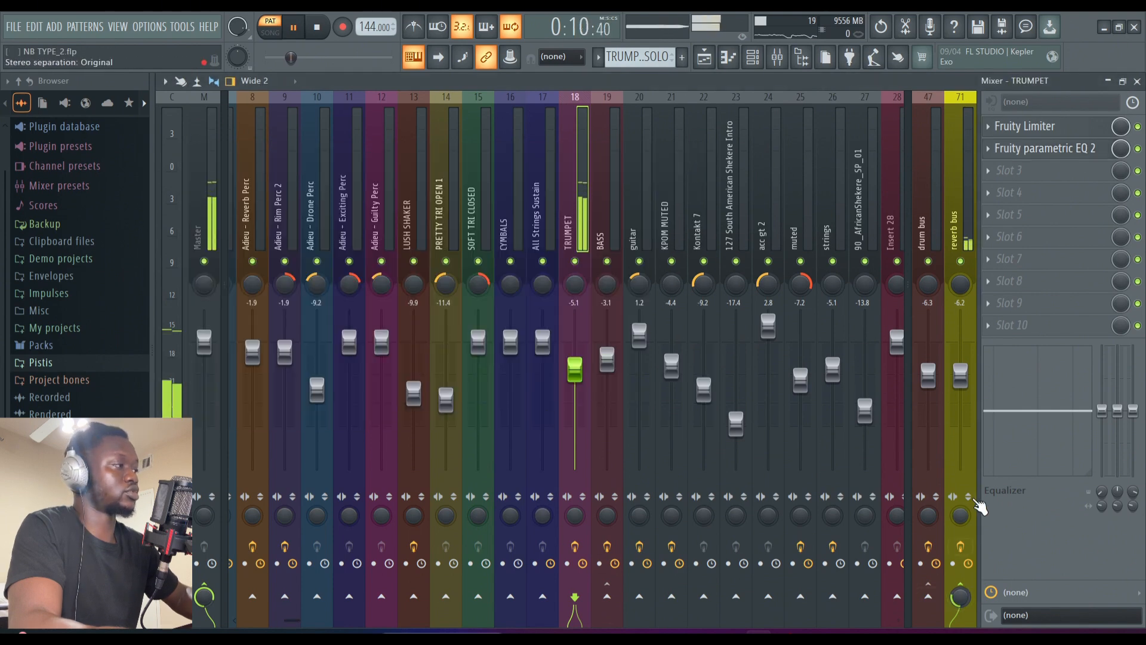
{"action": "key", "text": "space"}
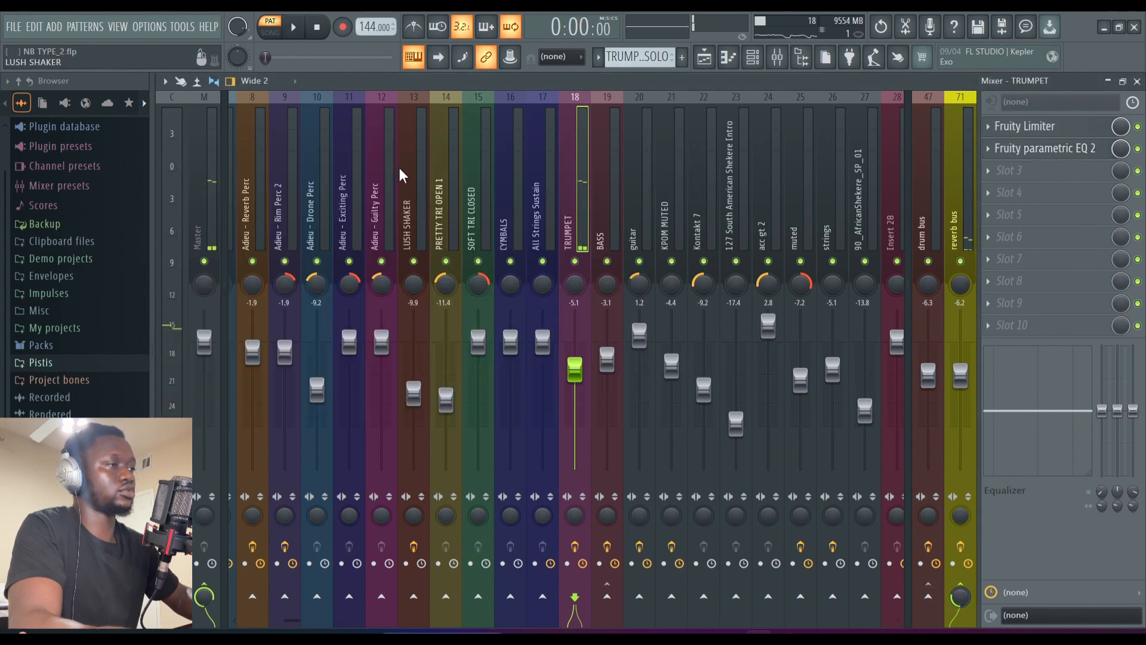
{"action": "scroll", "coordinate": [401, 166], "scroll_direction": "left", "scroll_amount": 7}
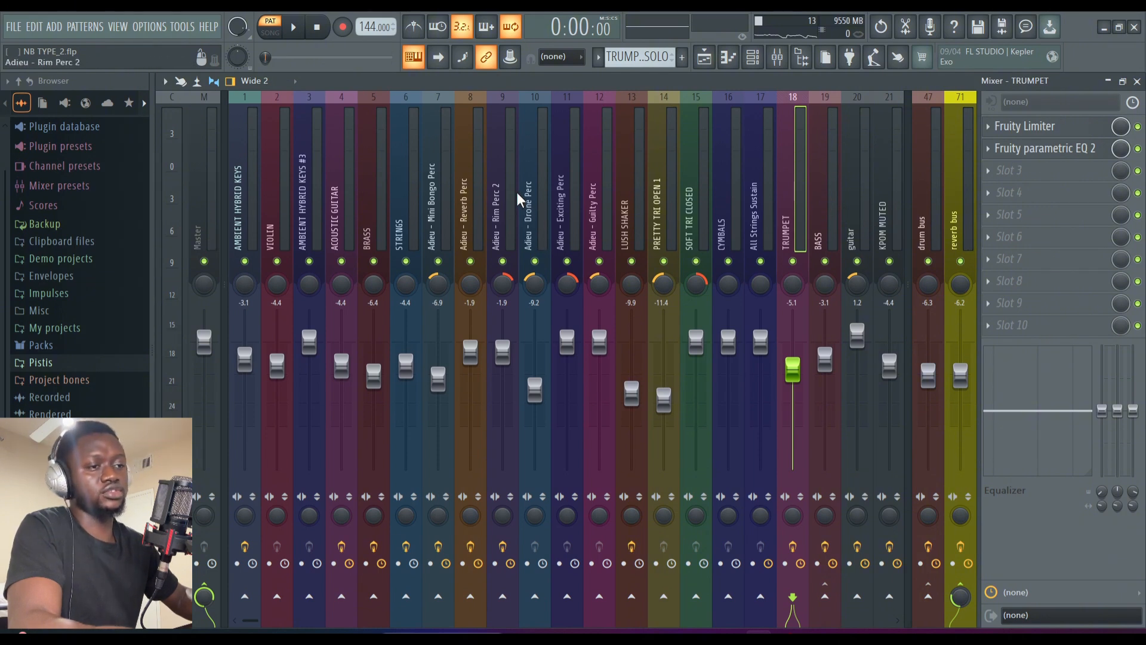
Put the mixer away and show the playlist at full size.
{"action": "left_click", "coordinate": [1121, 82]}
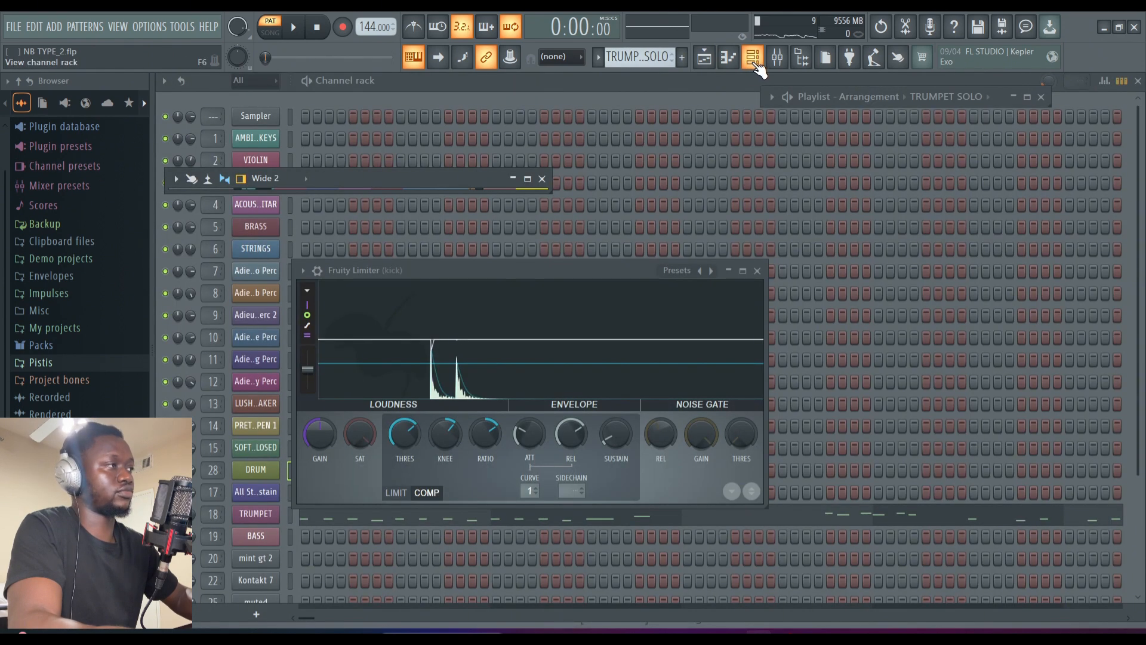
{"action": "left_click", "coordinate": [705, 58]}
{"action": "left_click", "coordinate": [1027, 97]}
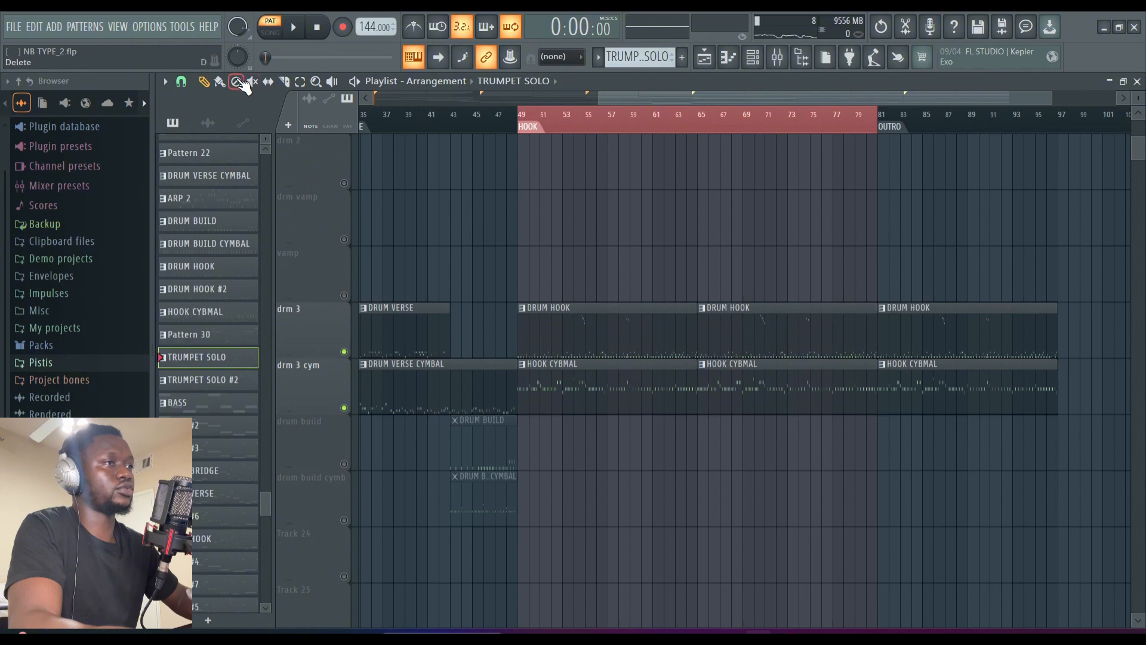
Unmute all playlist tracks, clear the HOOK time selection and switch back to song mode.
{"action": "right_click", "coordinate": [344, 352]}
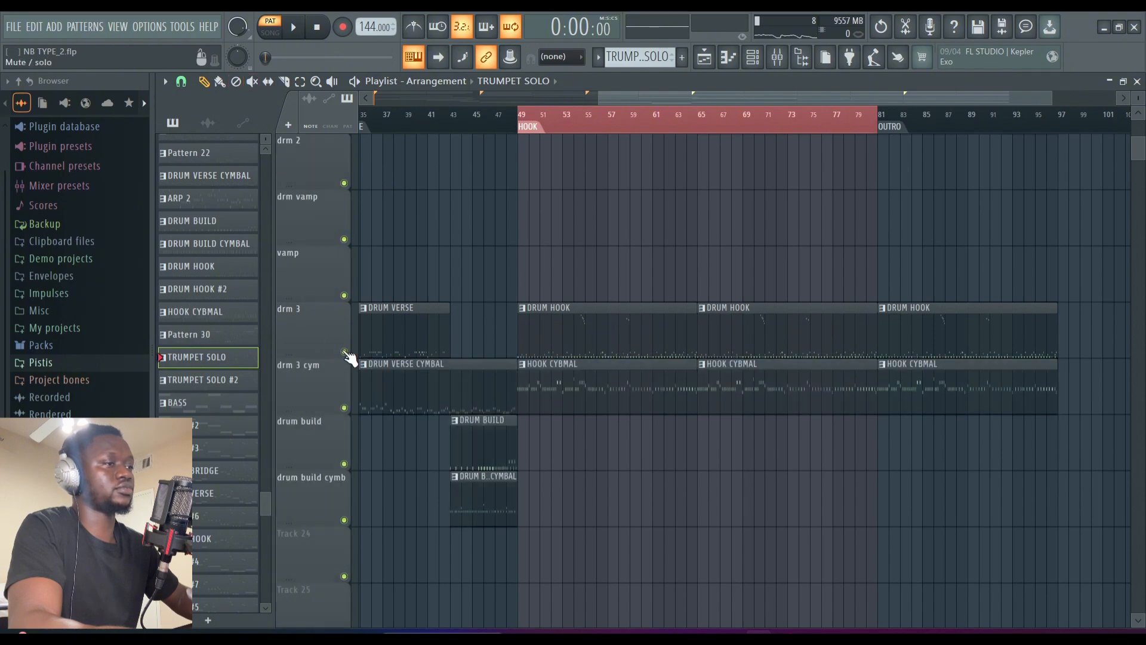
{"action": "left_click", "coordinate": [458, 124], "text": "ctrl"}
{"action": "key", "text": "l"}
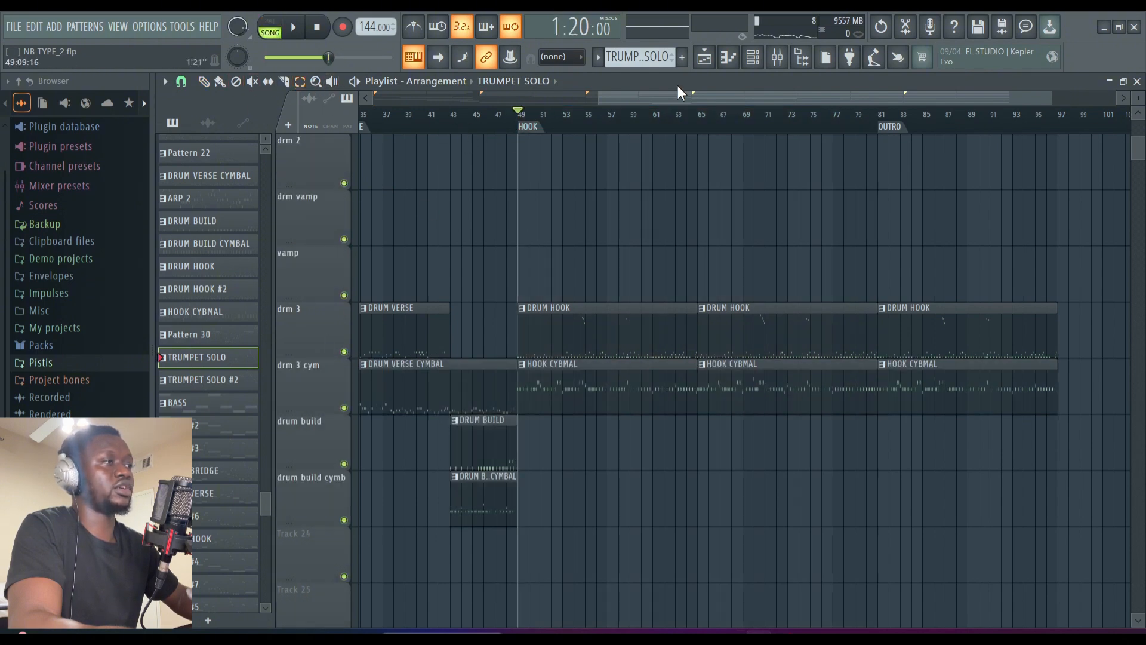
Play the complete arrangement from the start of the INTRO into the VERSE, then stop playback.
{"action": "left_click_drag", "start_coordinate": [679, 99], "coordinate": [249, 98]}
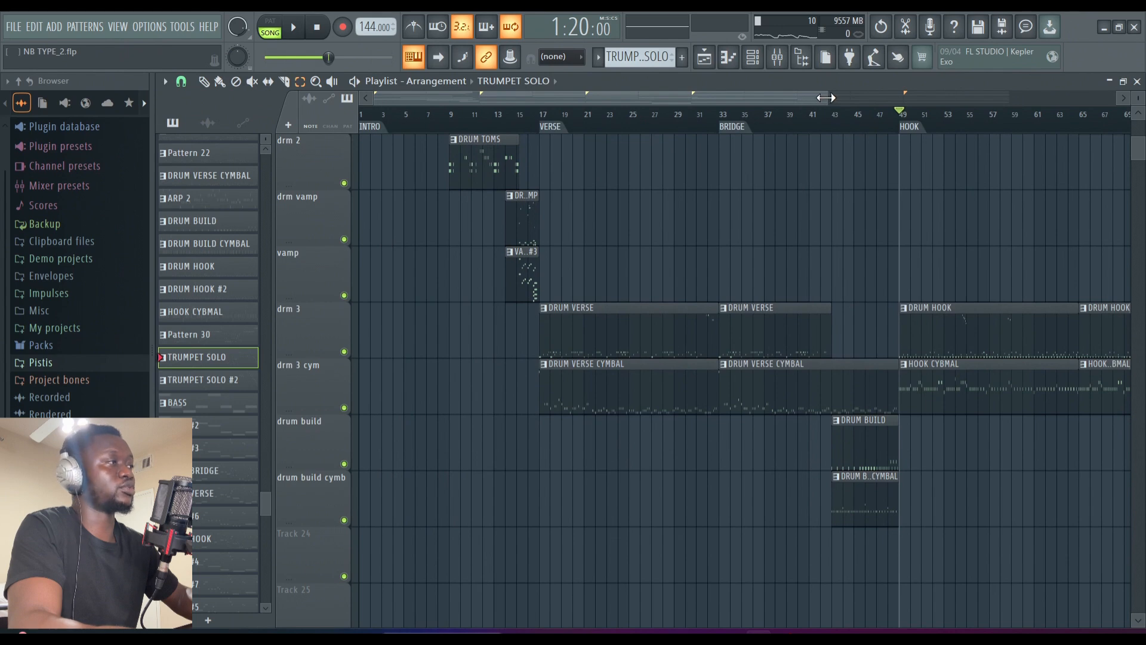
{"action": "left_click_drag", "start_coordinate": [826, 98], "coordinate": [1101, 99]}
{"action": "scroll", "coordinate": [1069, 203], "scroll_direction": "down", "scroll_amount": 8}
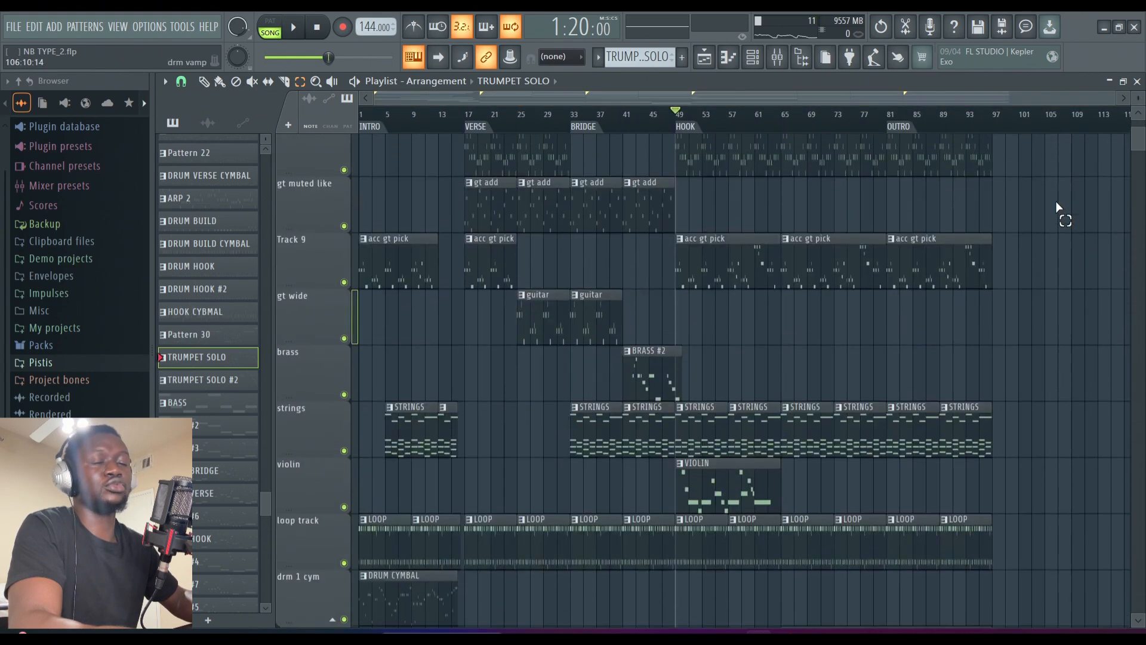
{"action": "scroll", "coordinate": [1056, 206], "scroll_direction": "up", "scroll_amount": 1}
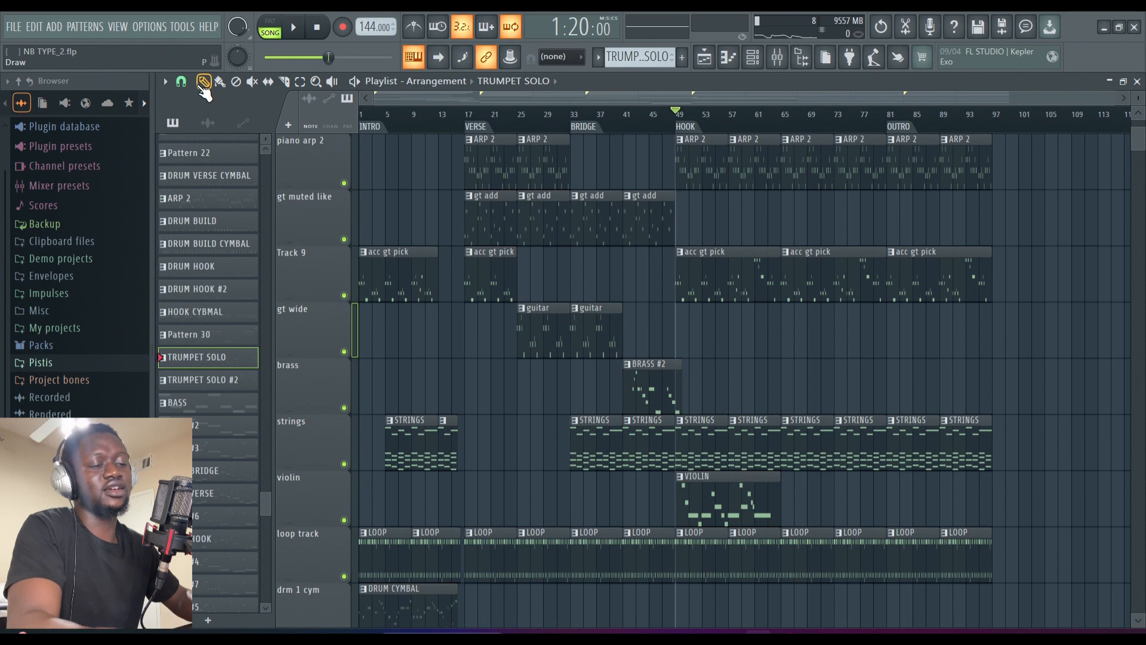
{"action": "left_click", "coordinate": [326, 33]}
{"action": "key", "text": "space"}
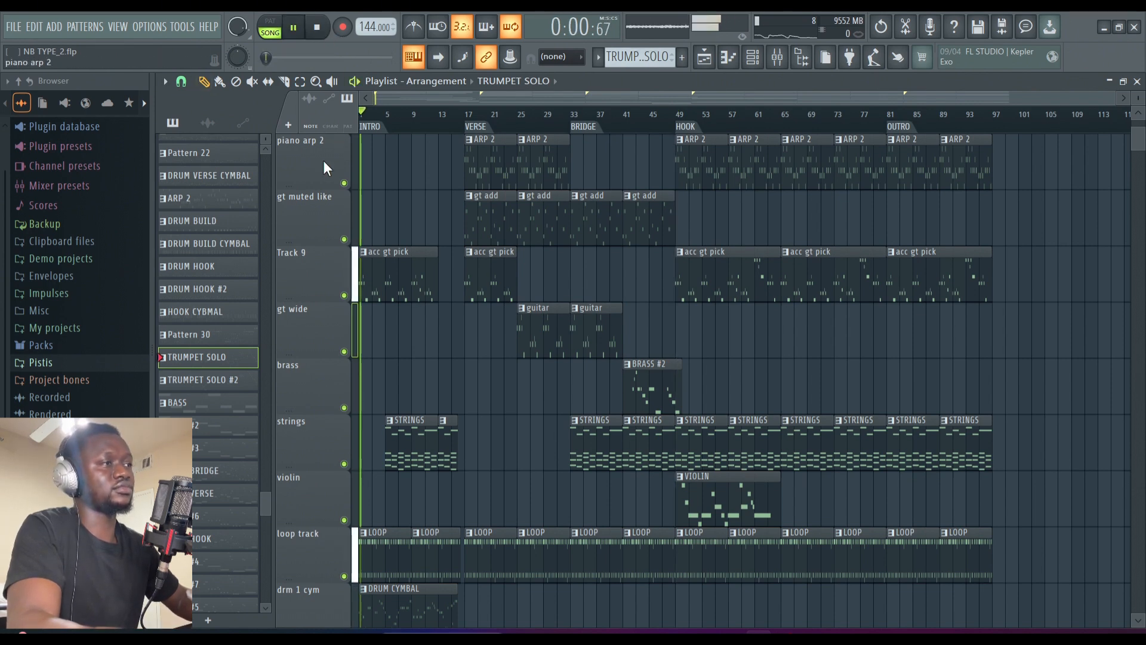
{"action": "scroll", "coordinate": [324, 160], "scroll_direction": "up", "scroll_amount": 3}
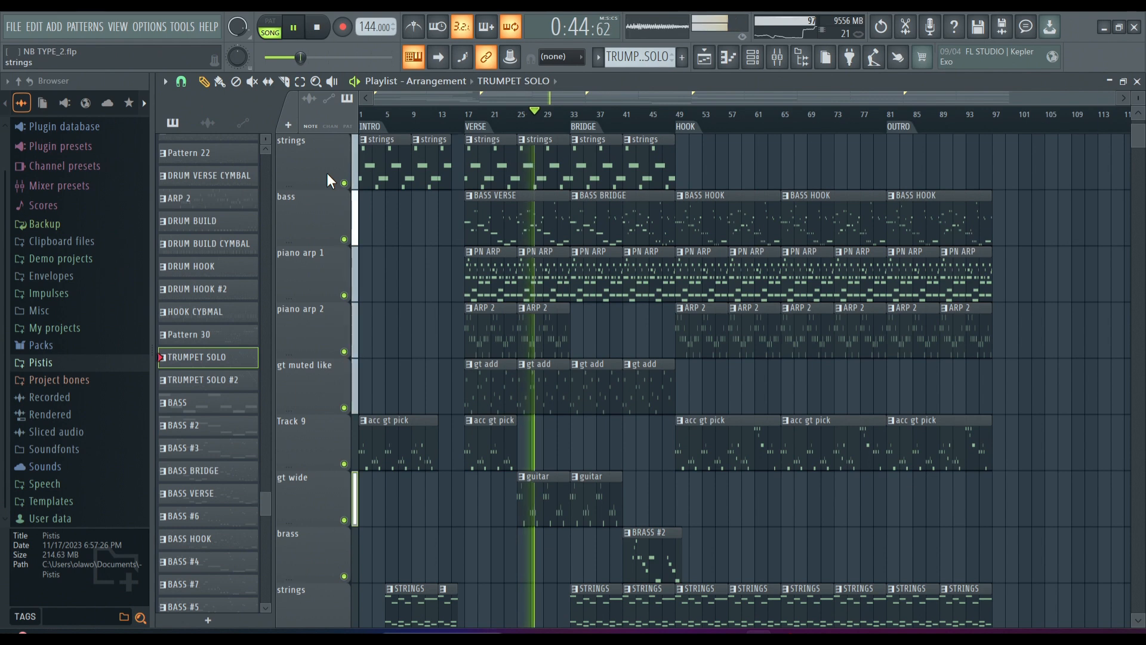
{"action": "left_click", "coordinate": [318, 30]}
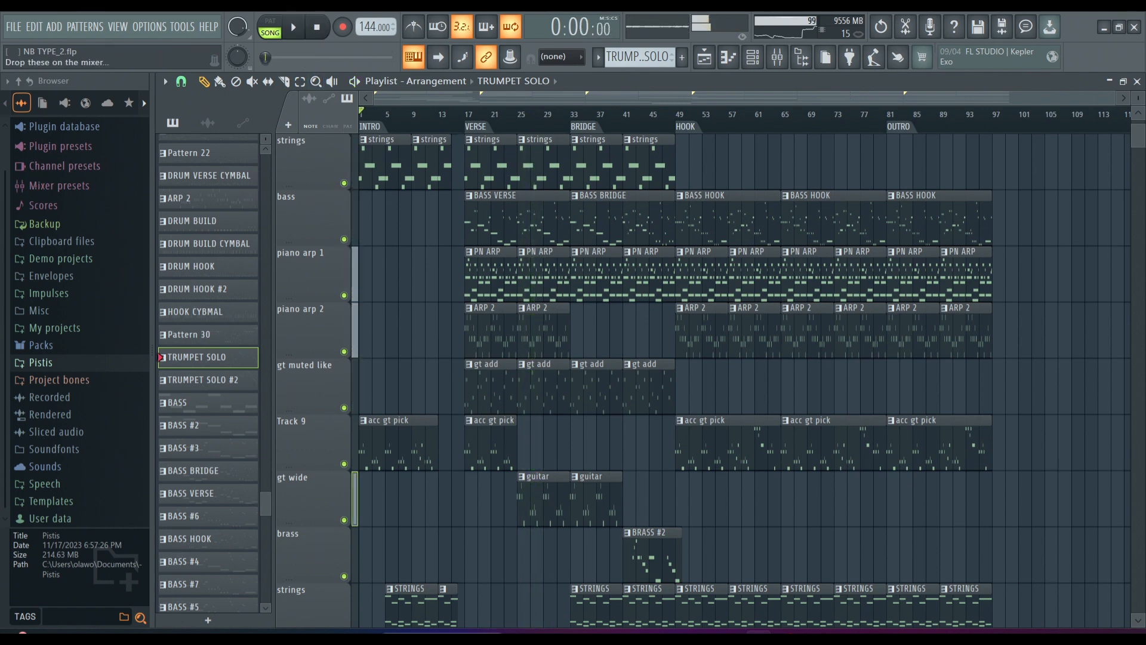